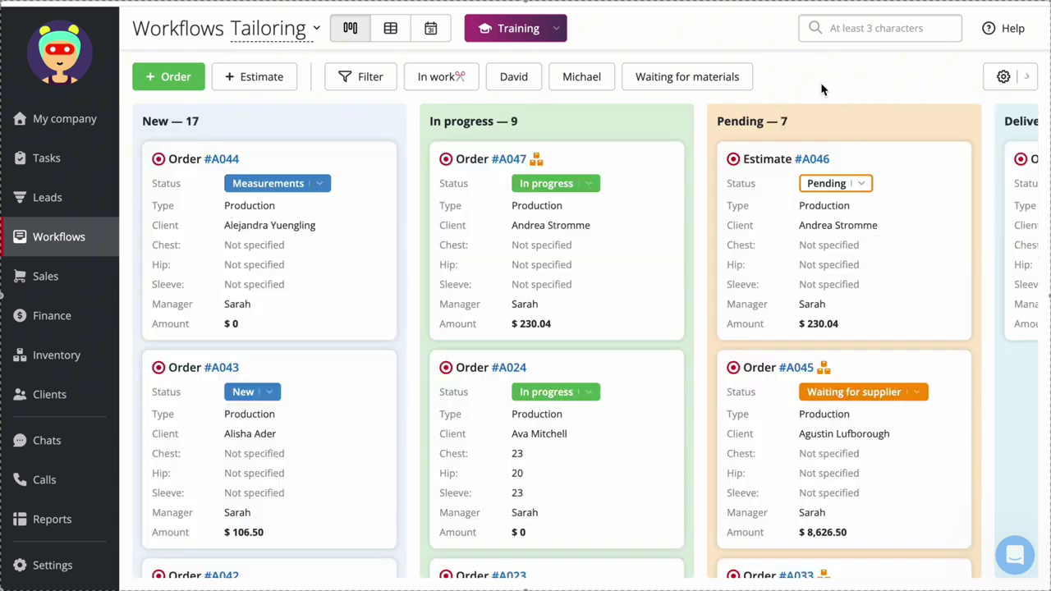
Move the first In progress tailoring order to Pending with Approval status, and open the Wedding and Bridesmaid alterations workflow board.
drag(544, 265, 767, 250)
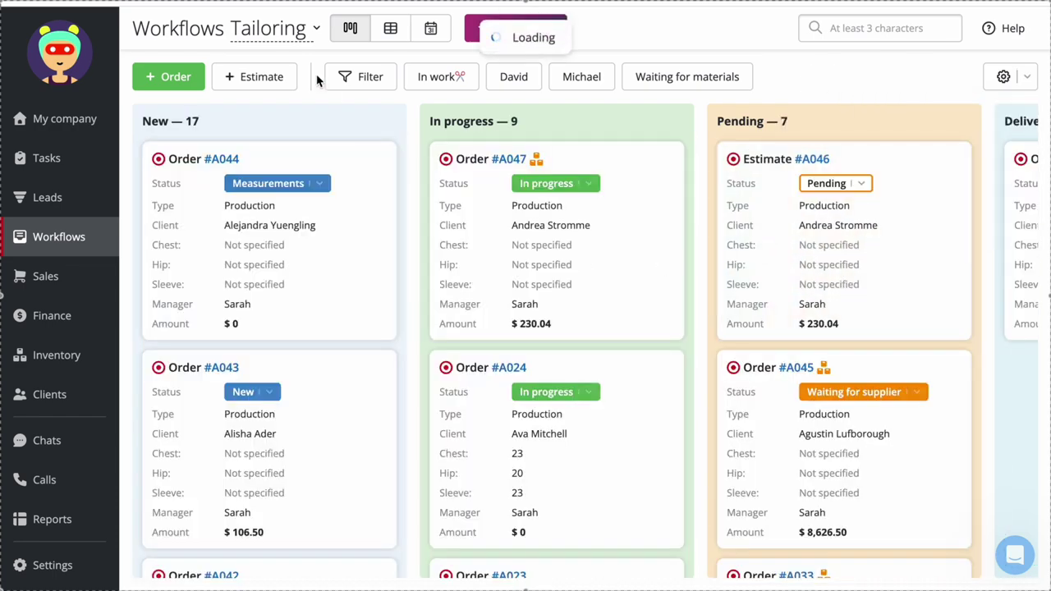
click(291, 33)
click(291, 107)
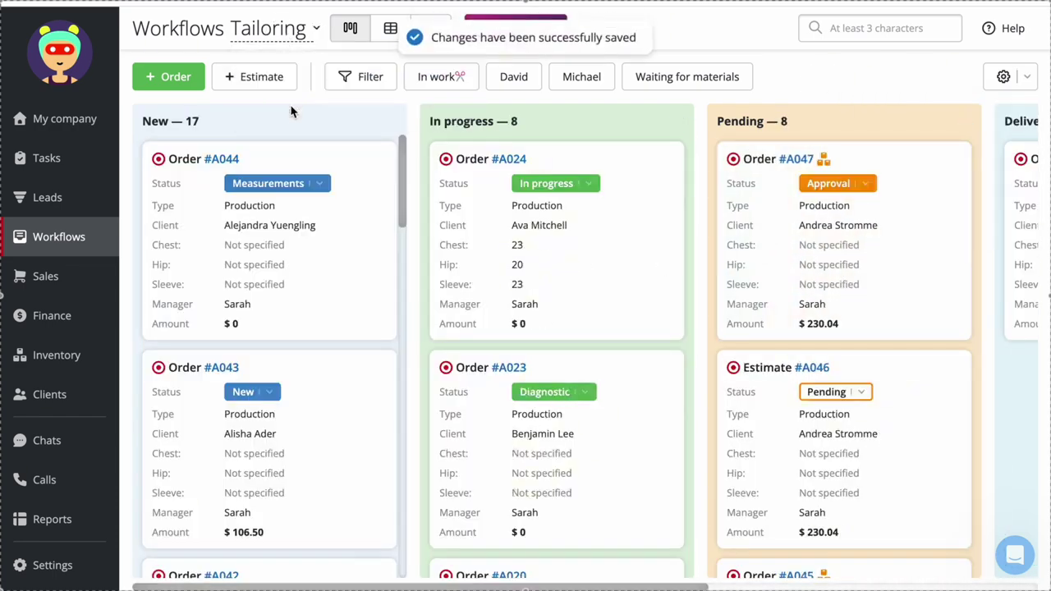
scroll(390, 238, right, 3)
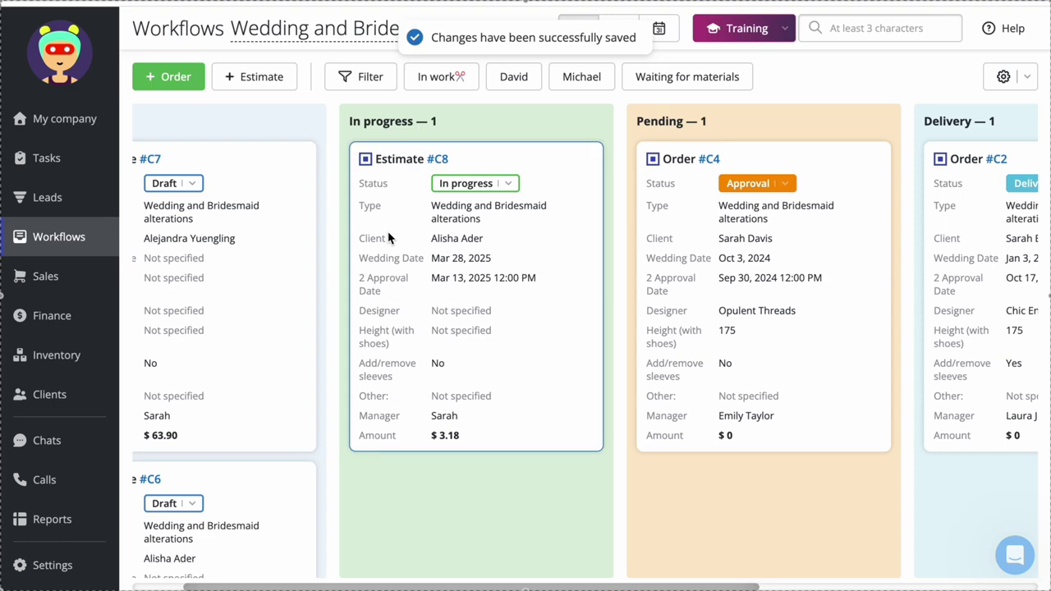
scroll(390, 238, left, 2)
Display the workflow orders as a table and switch to the Shoes workflow.
click(618, 27)
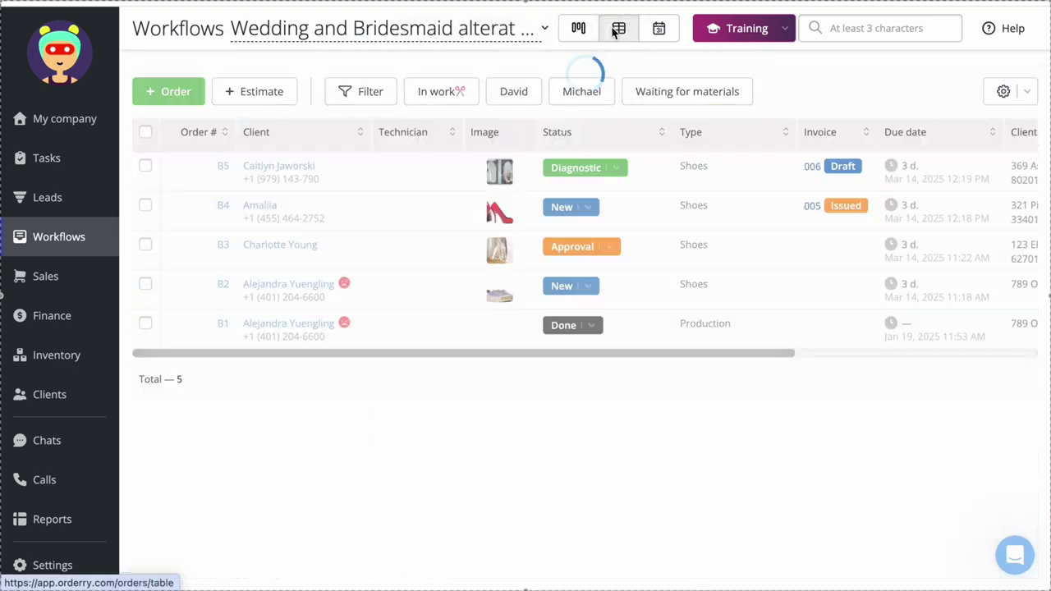
click(374, 30)
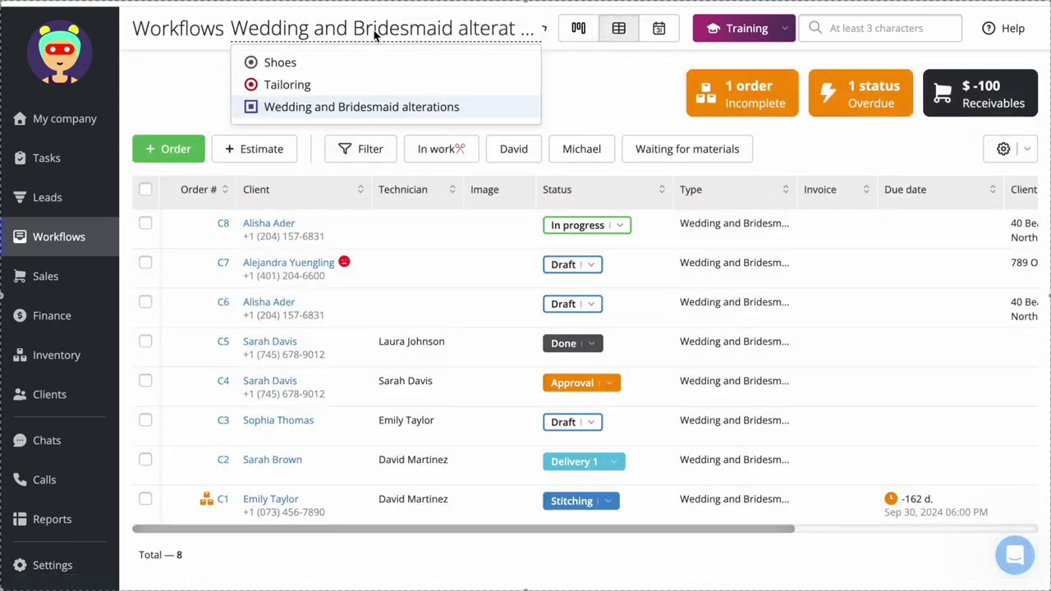
click(361, 59)
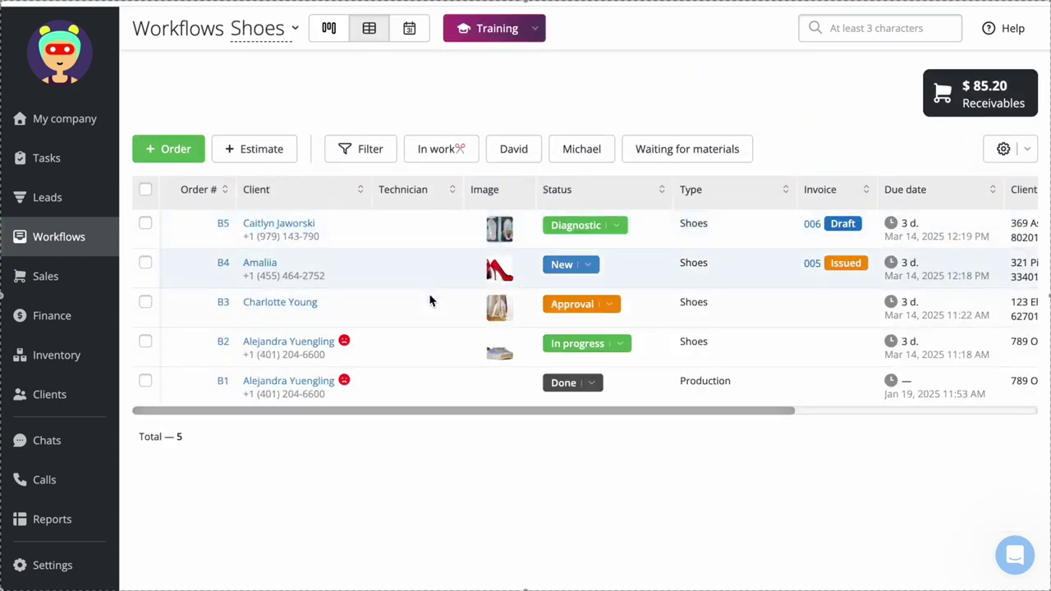
Change the status of the second order in the Shoes table.
mouse_move(496, 316)
click(589, 267)
click(594, 376)
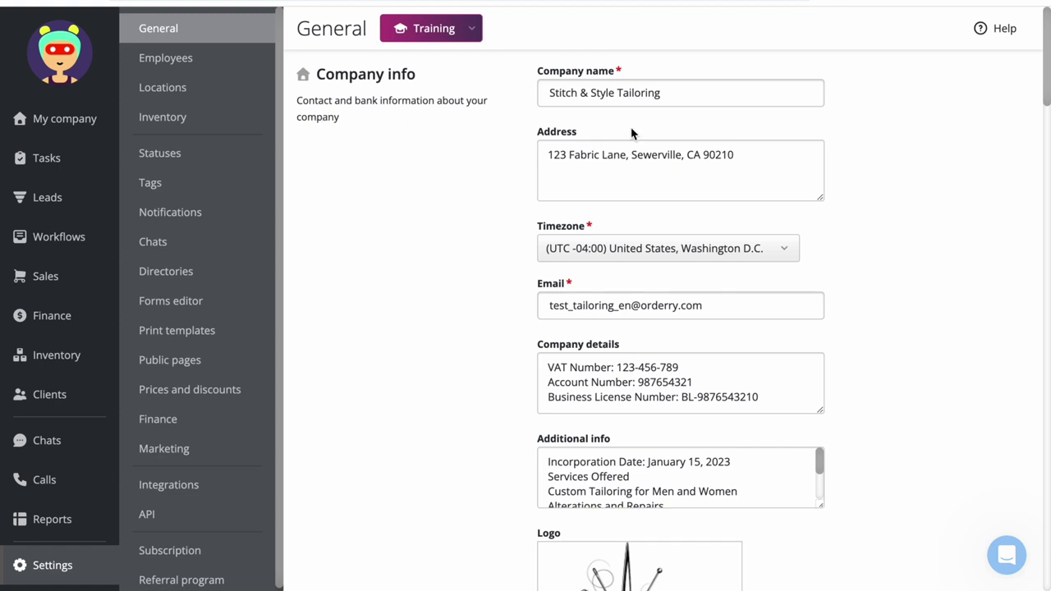
Open the support chat from the help options.
click(997, 31)
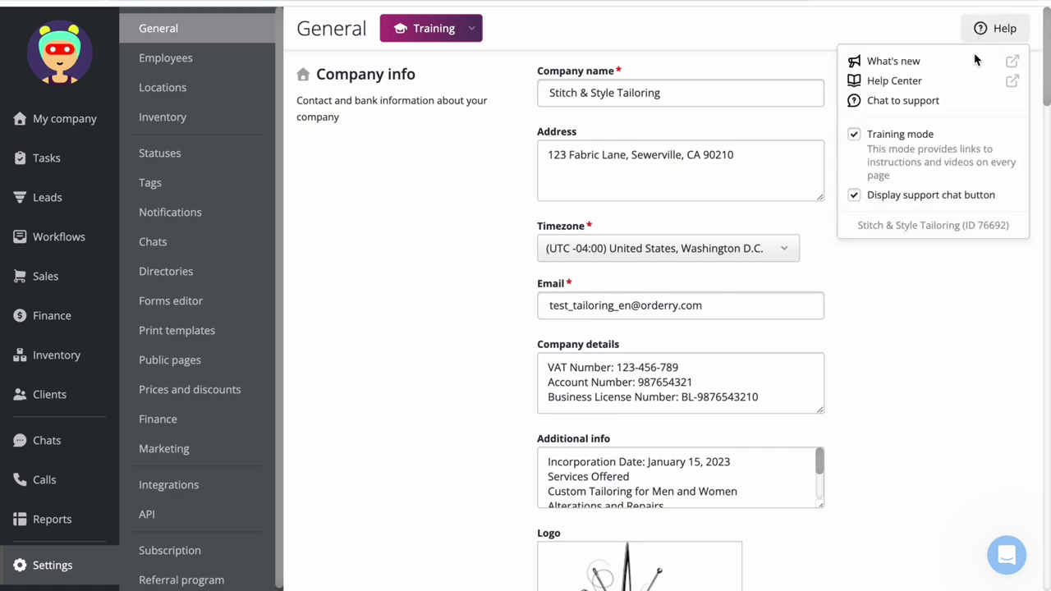
click(925, 101)
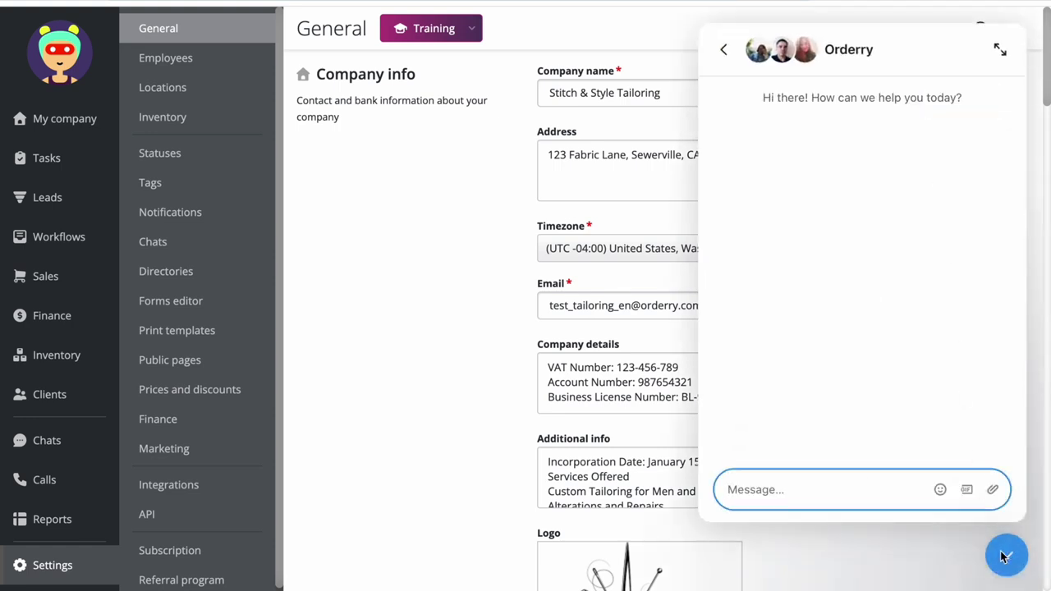
Turn training mode off and back on in the help options.
click(1002, 41)
click(1007, 35)
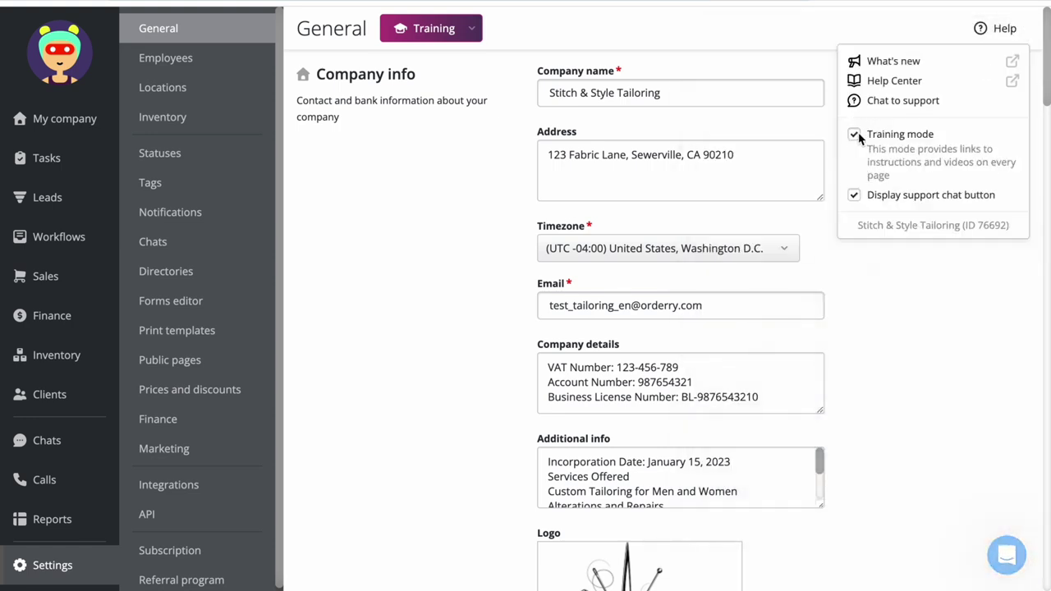
click(854, 135)
click(855, 135)
Examine the training material offered for the General and Employees settings pages.
click(410, 28)
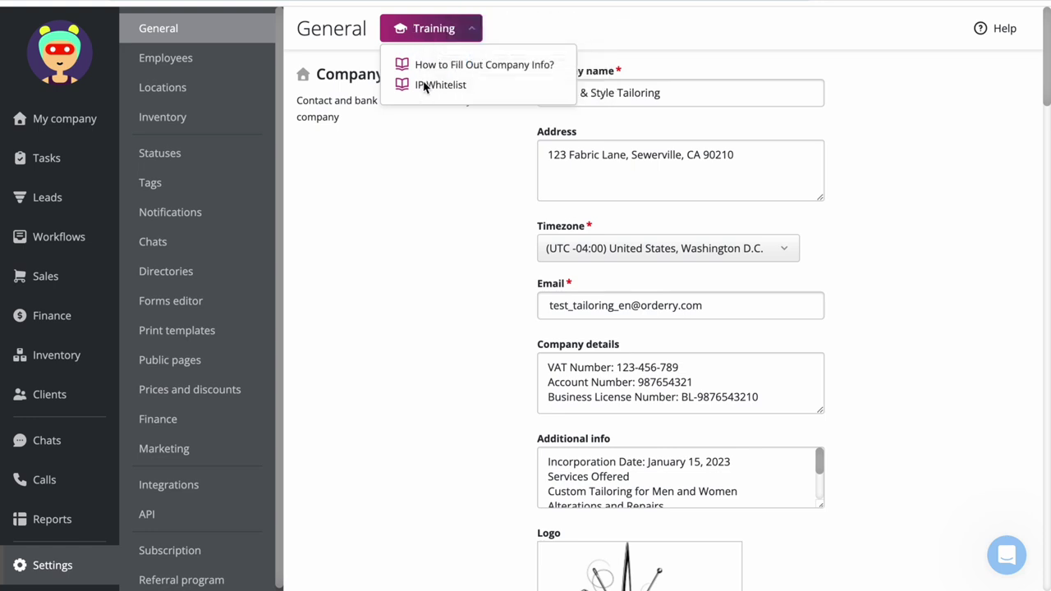
click(204, 51)
click(474, 30)
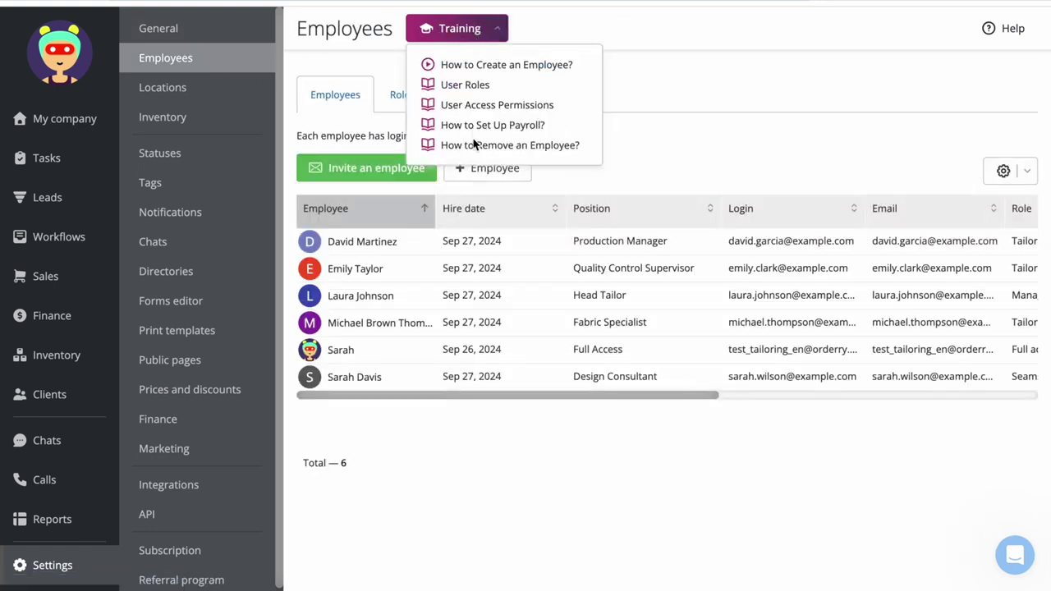
click(354, 69)
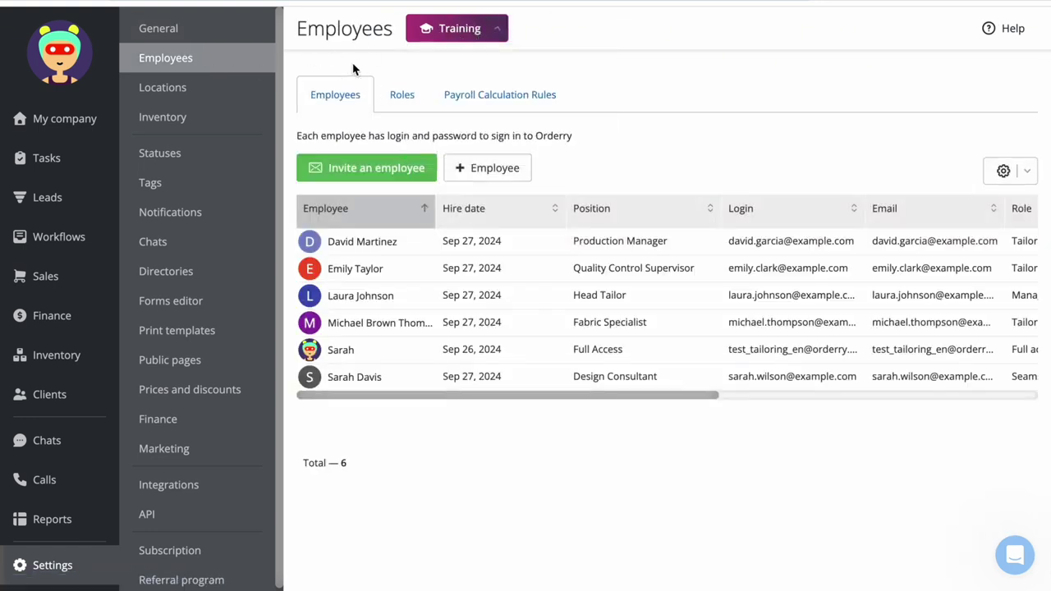
Examine the company name, address, logo and currency options in the General settings.
click(192, 28)
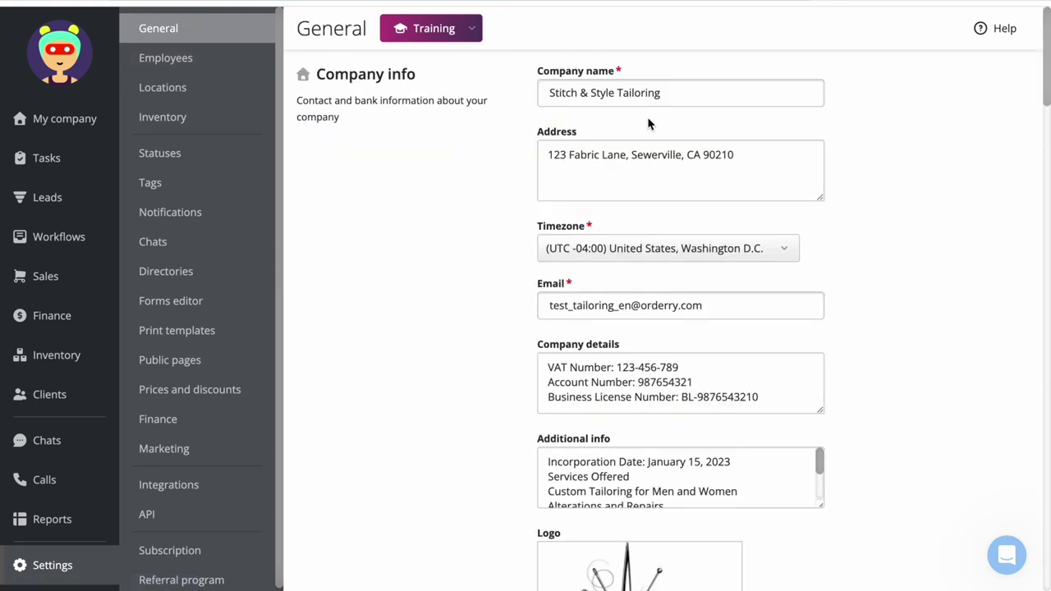
click(688, 96)
click(743, 158)
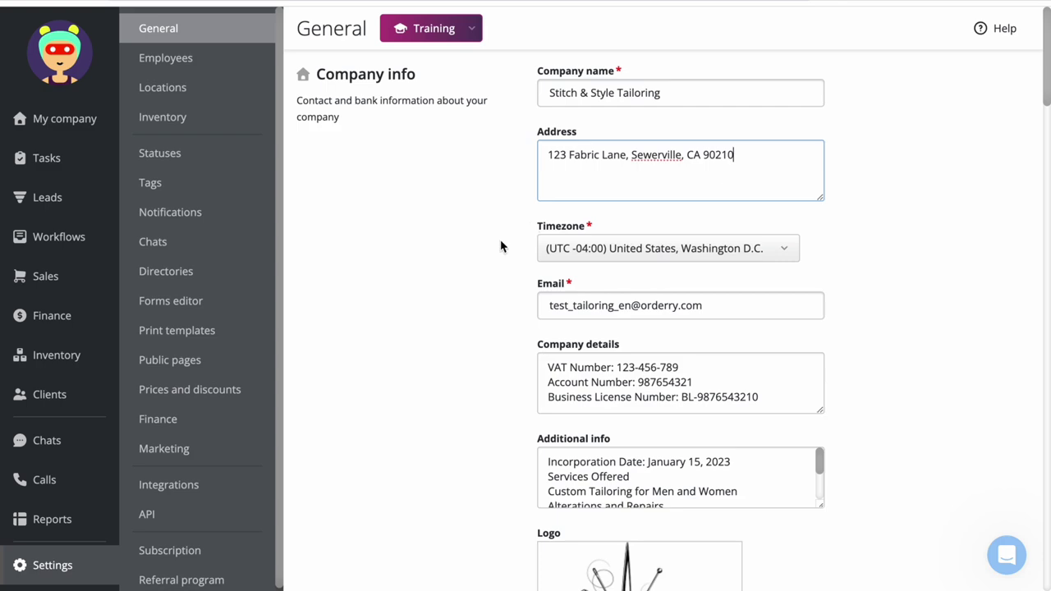
scroll(501, 246, down, 4)
scroll(429, 345, down, 3)
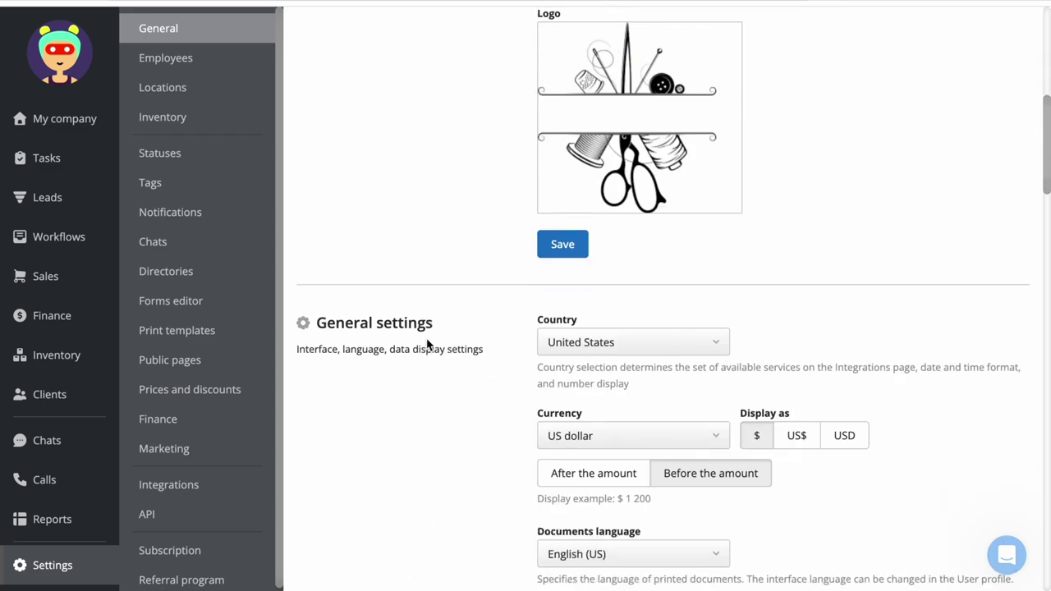
click(680, 436)
click(526, 432)
scroll(440, 413, down, 4)
Examine the company details and additional info fields of the company profile.
scroll(440, 413, up, 9)
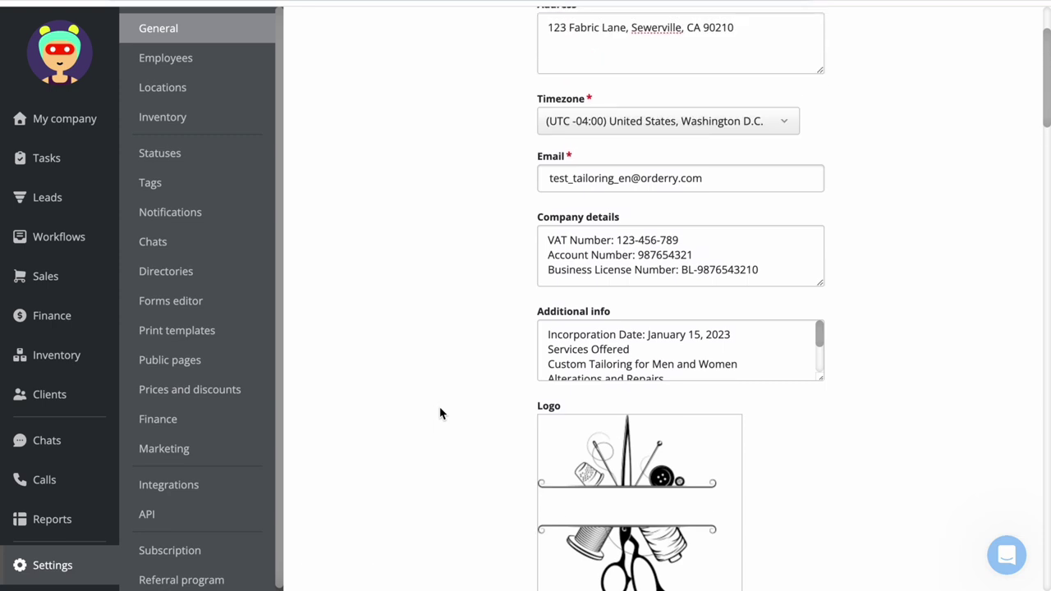
scroll(440, 413, up, 1)
click(697, 264)
click(716, 380)
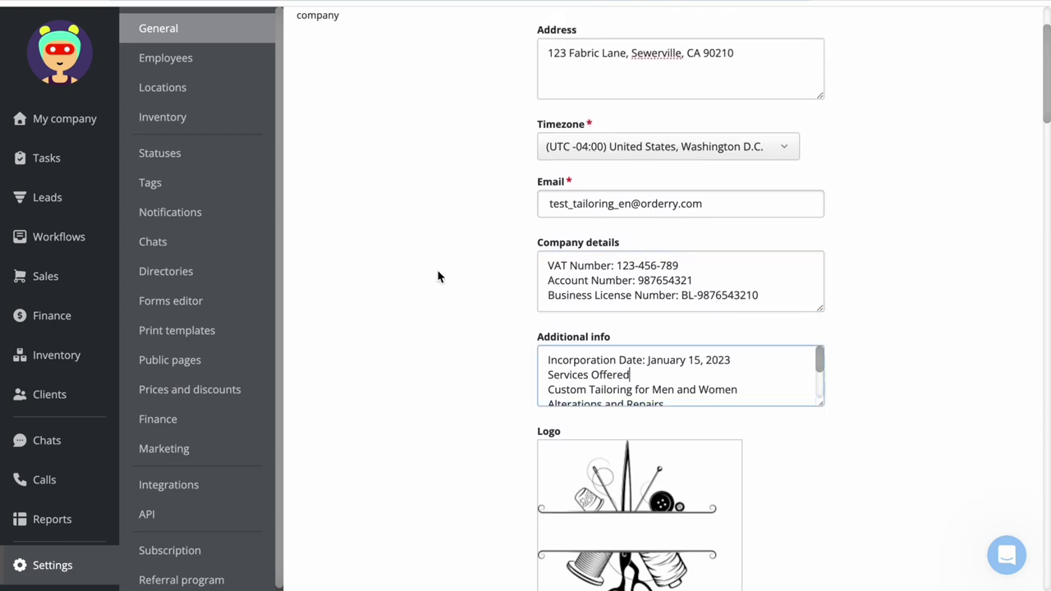
click(430, 268)
scroll(429, 269, up, 3)
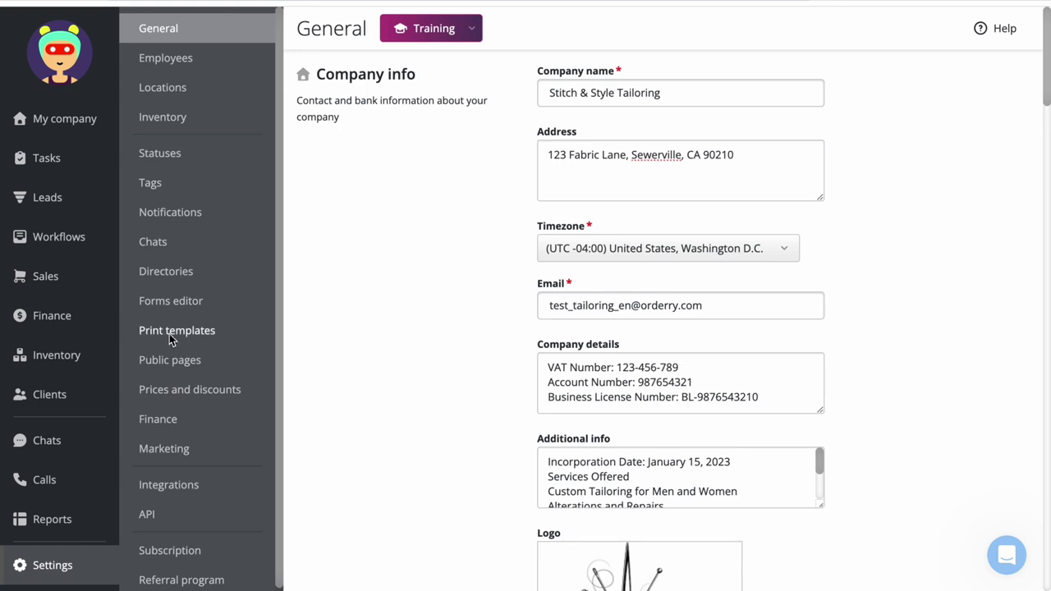
Open the Shoes Estimate print template and examine its ESTIMATE heading and company name variable.
click(205, 333)
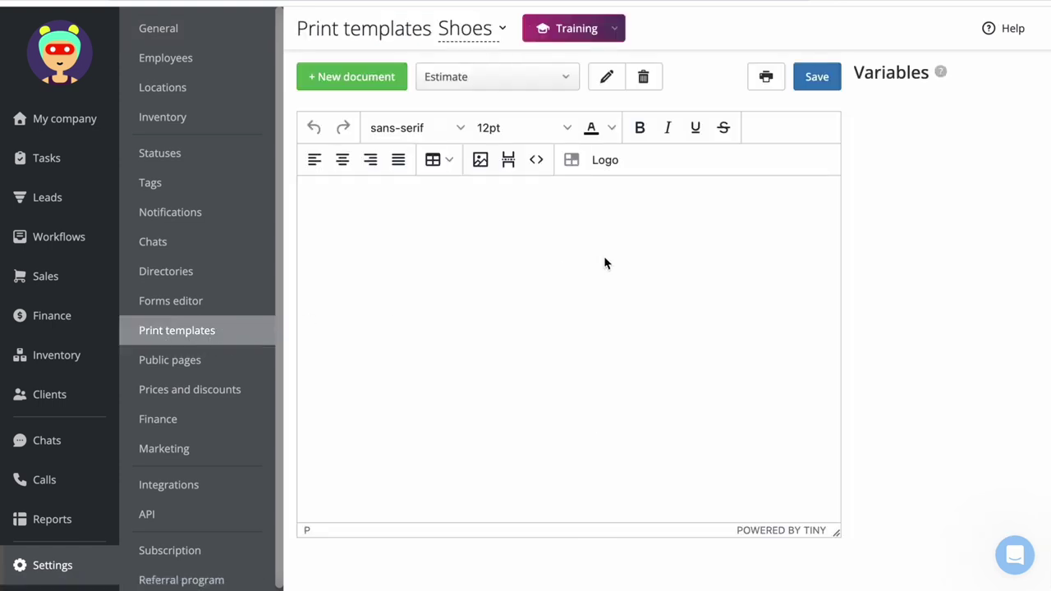
click(469, 205)
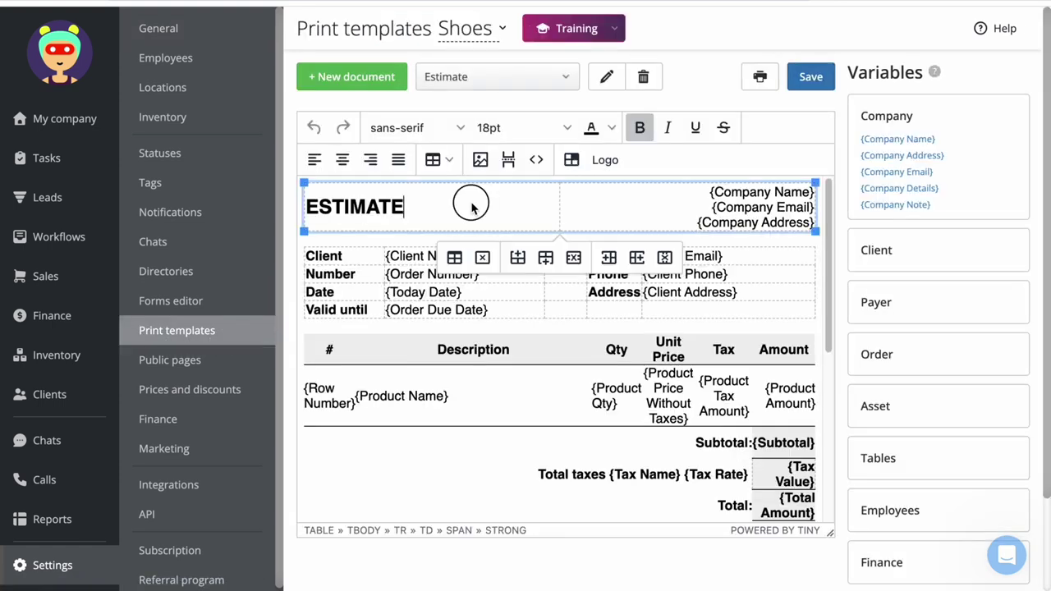
double_click(472, 209)
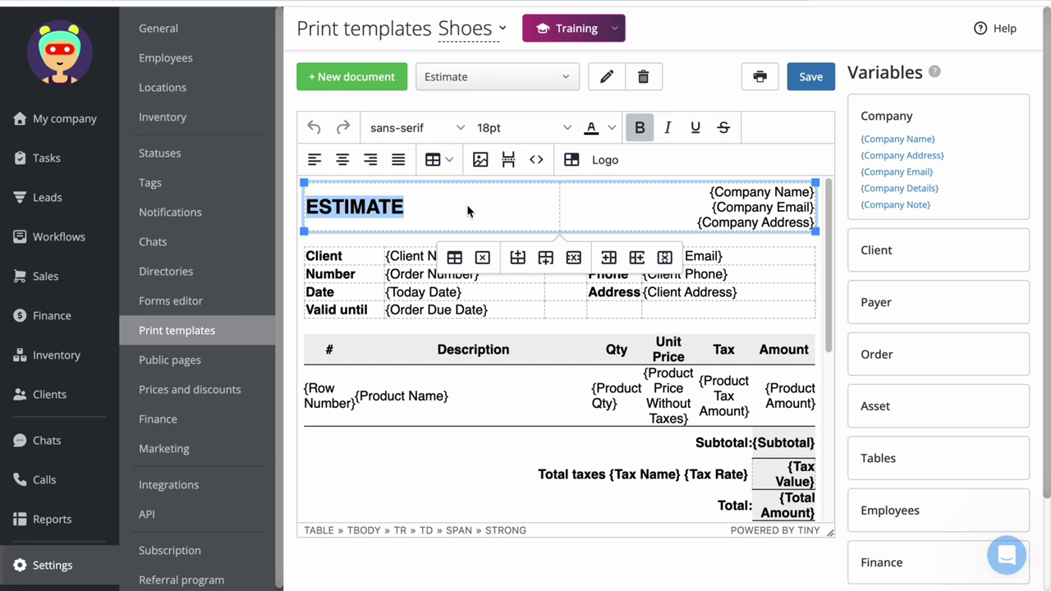
click(698, 195)
double_click(703, 193)
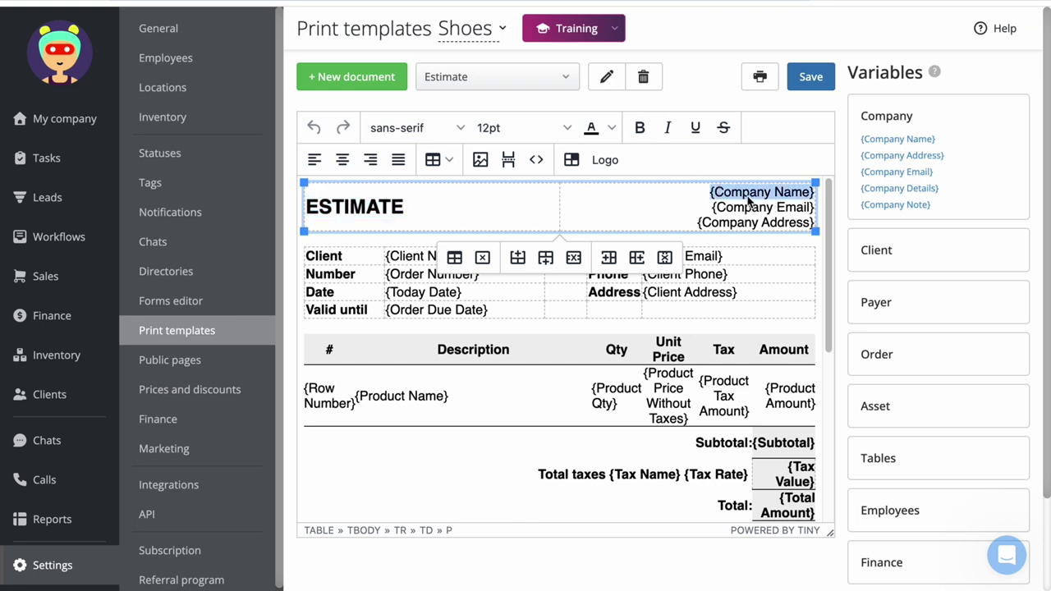
Insert the company logo on a new line below the ESTIMATE heading and save the template.
click(482, 211)
key(Return)
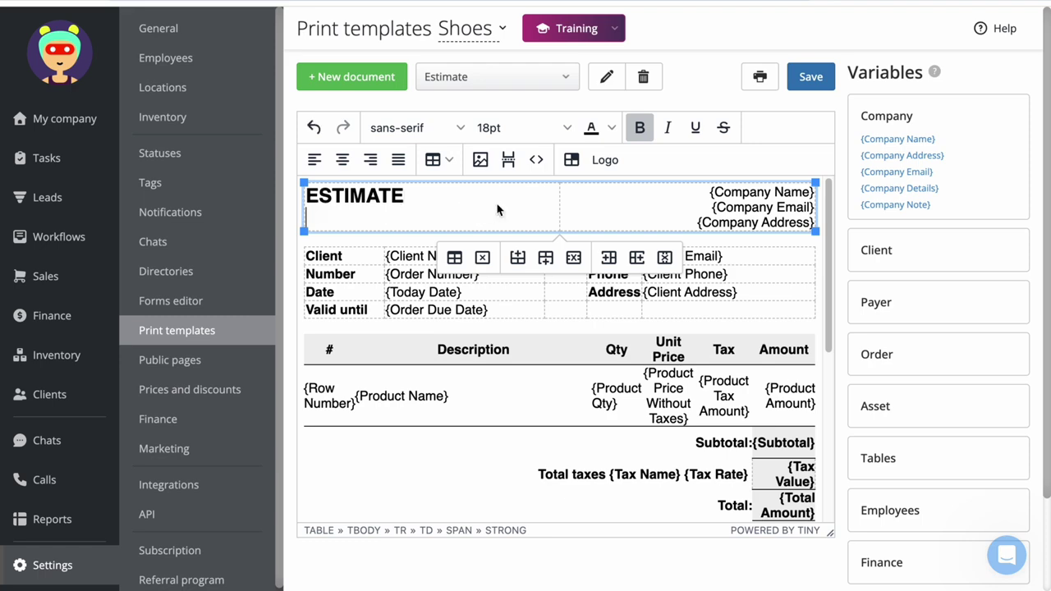
click(605, 160)
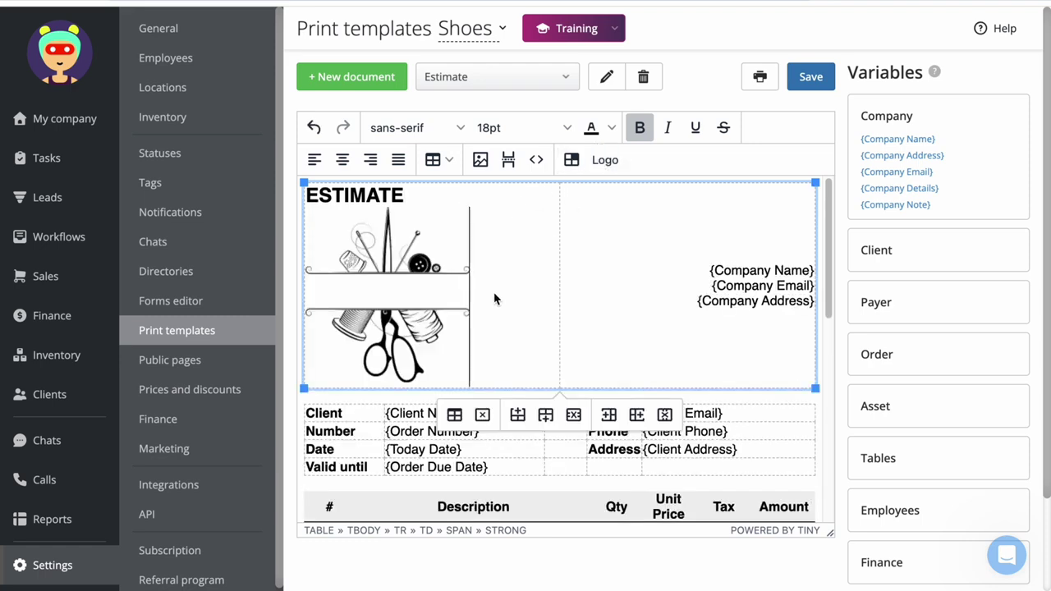
key(BackSpace)
click(810, 76)
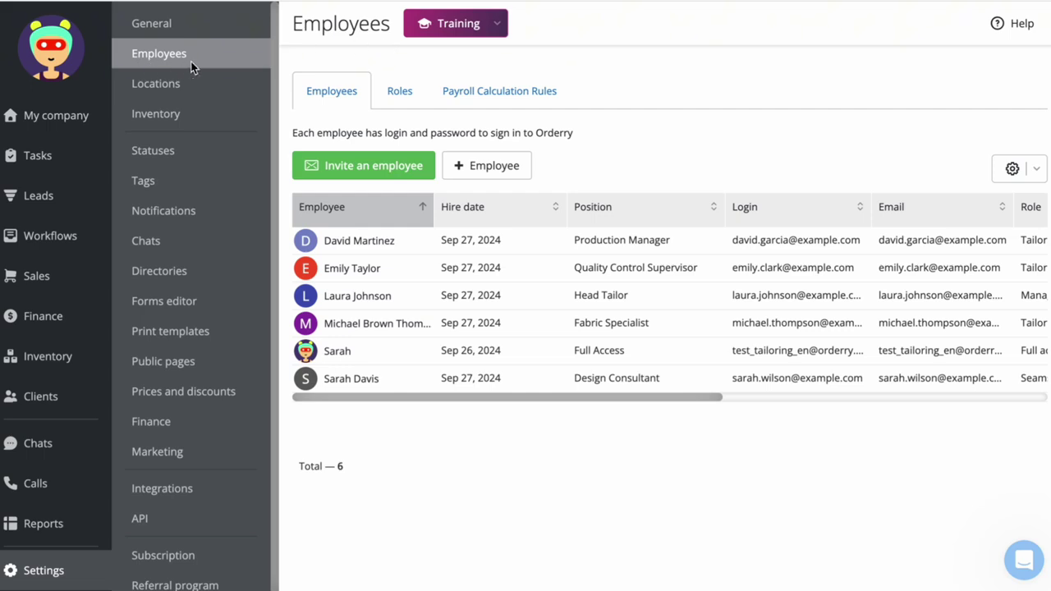
Examine the new employee form's fields and role choices, and leave it without adding an employee.
click(482, 176)
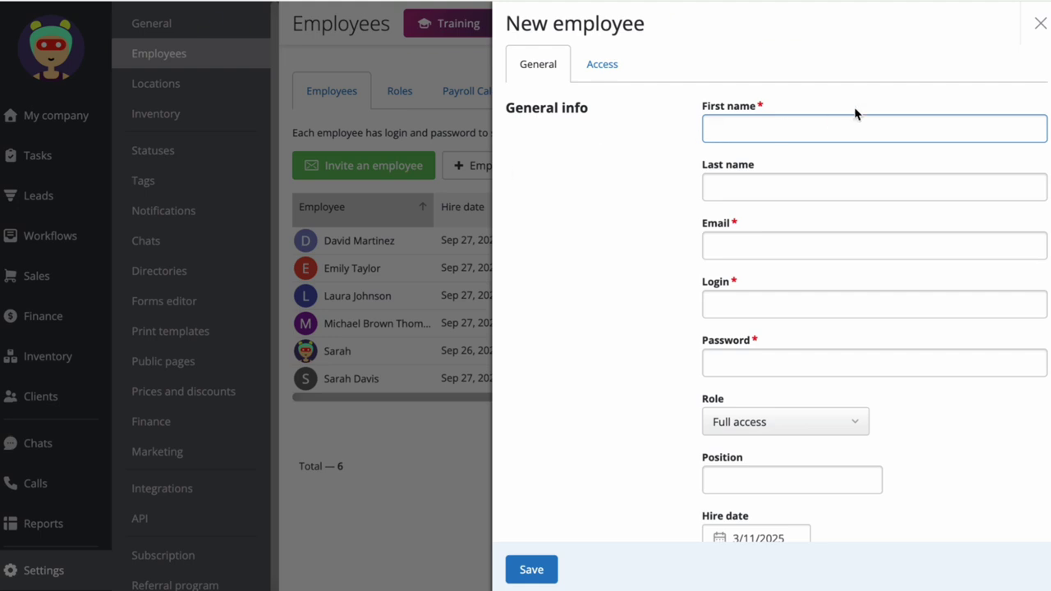
key(Tab)
key(Tab)
key(Tab)
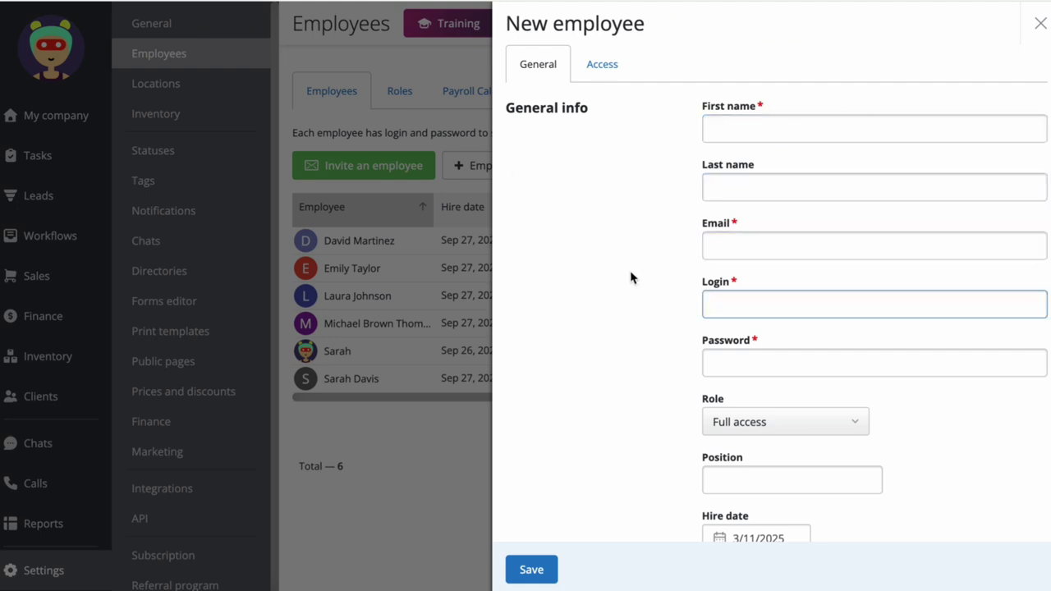
scroll(615, 339, down, 3)
click(861, 302)
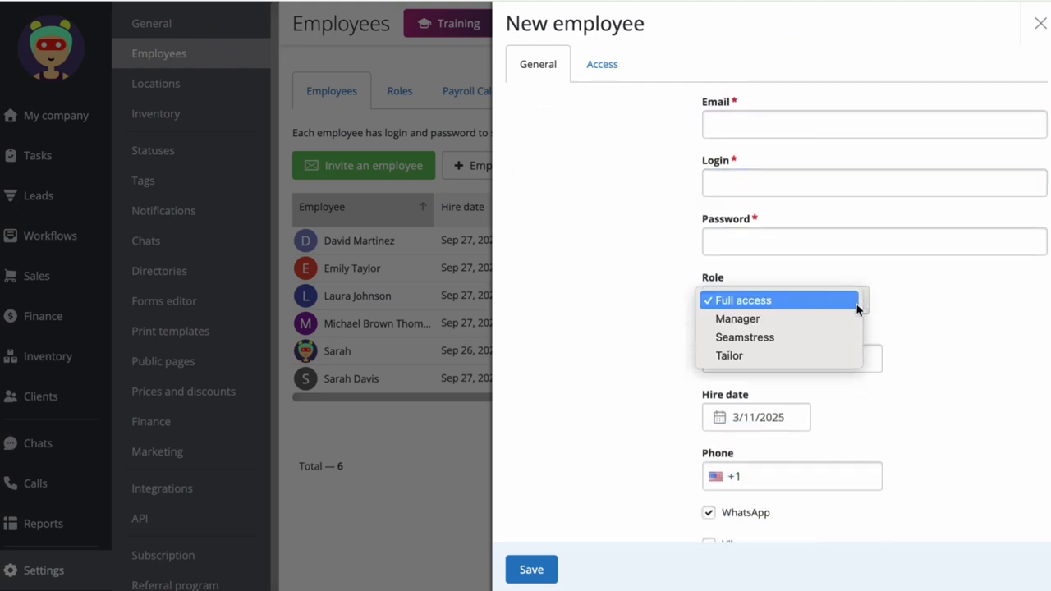
click(565, 259)
click(441, 135)
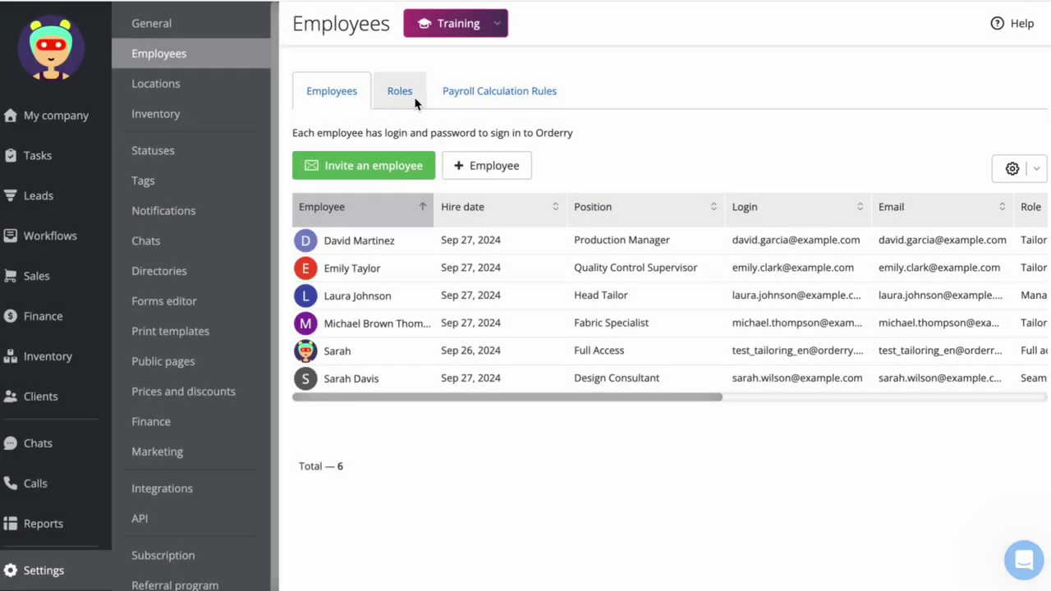
Try permission changes in the Manager role, including allowing creation of labors and services, close it without saving and return to the employee list.
click(407, 106)
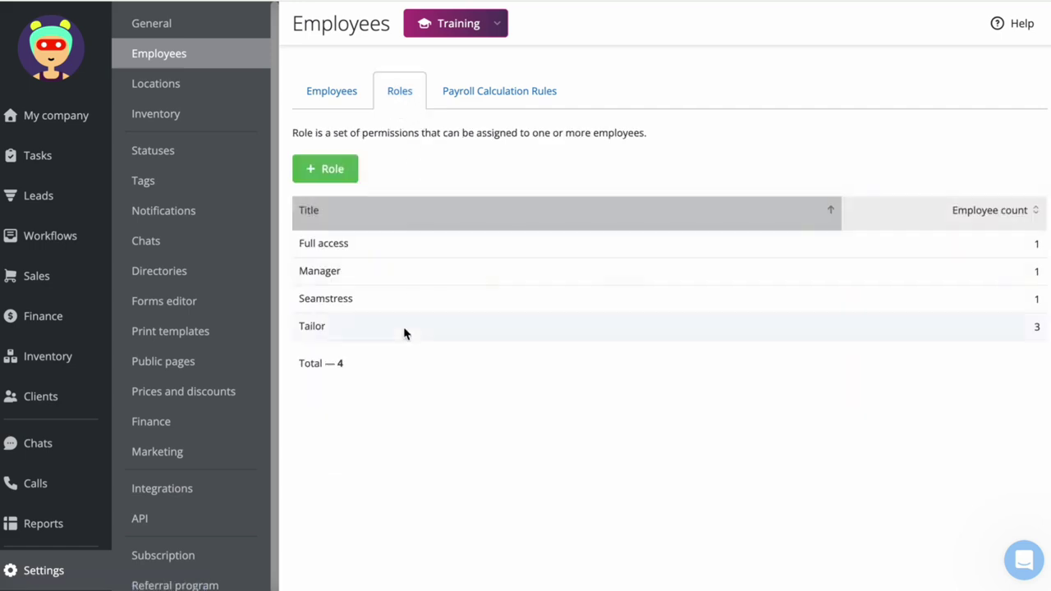
click(408, 278)
click(735, 271)
scroll(664, 389, down, 3)
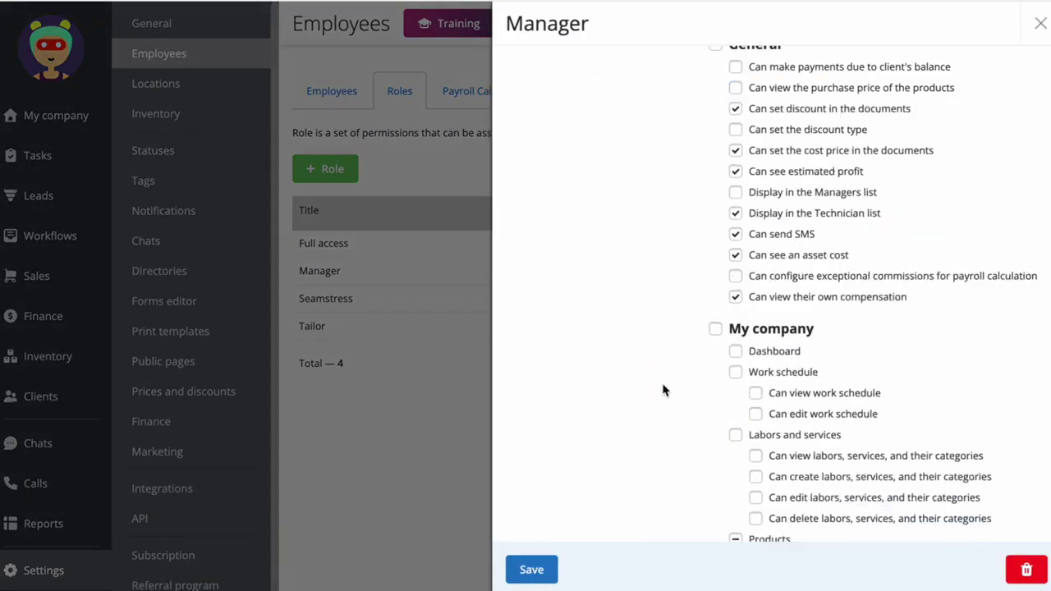
click(754, 363)
scroll(685, 413, down, 3)
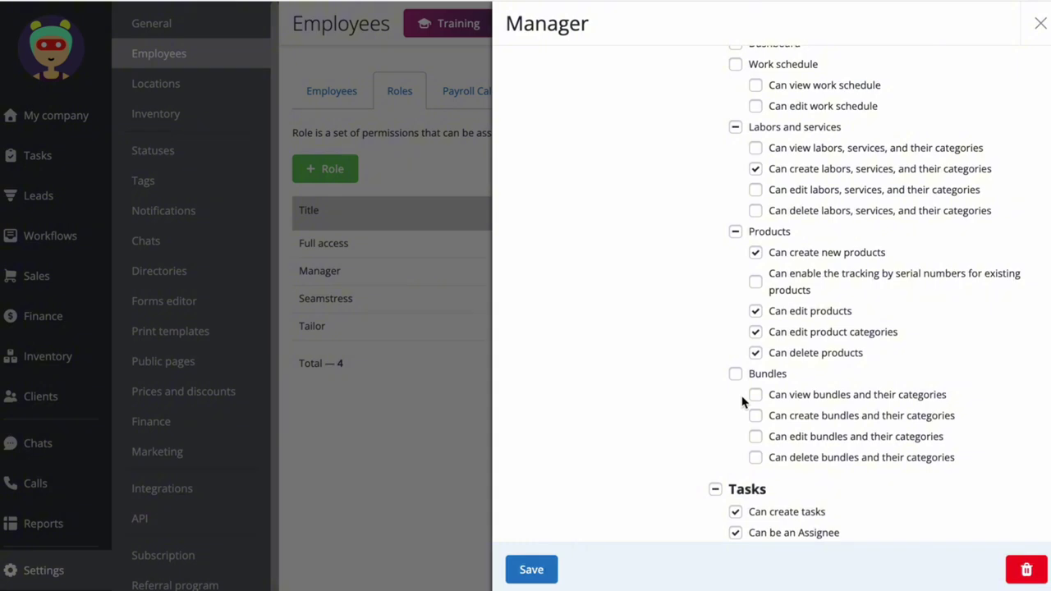
click(755, 354)
click(1039, 26)
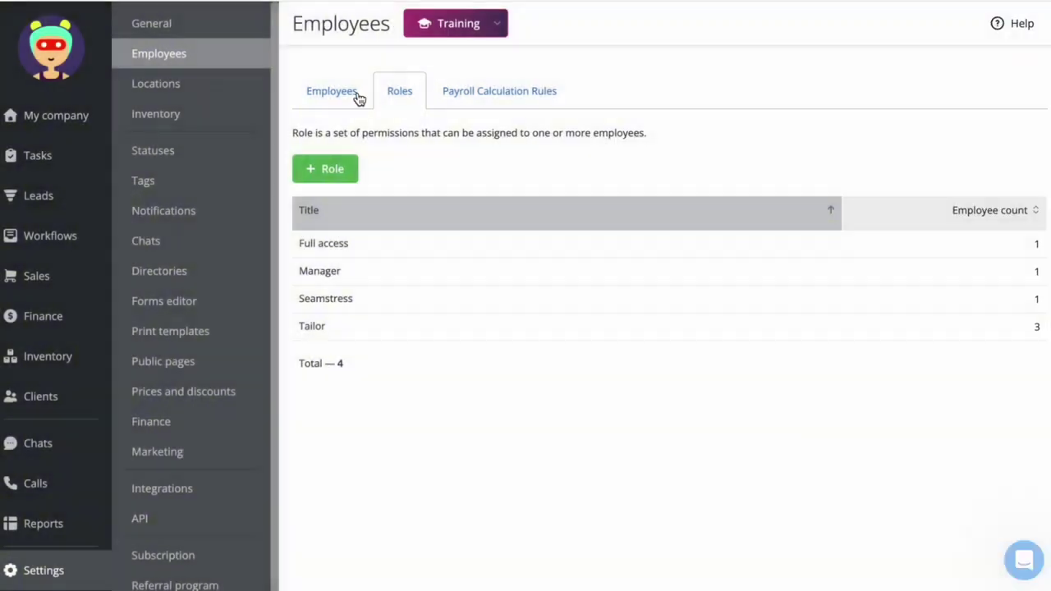
click(320, 101)
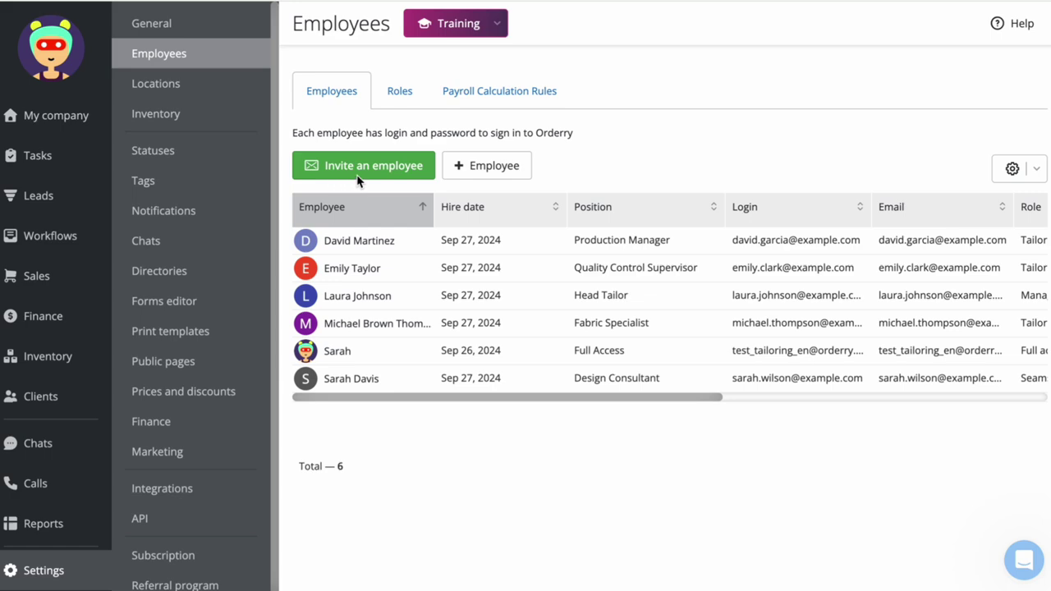
Open the employee invitation form and examine its role choices and access permissions.
click(379, 168)
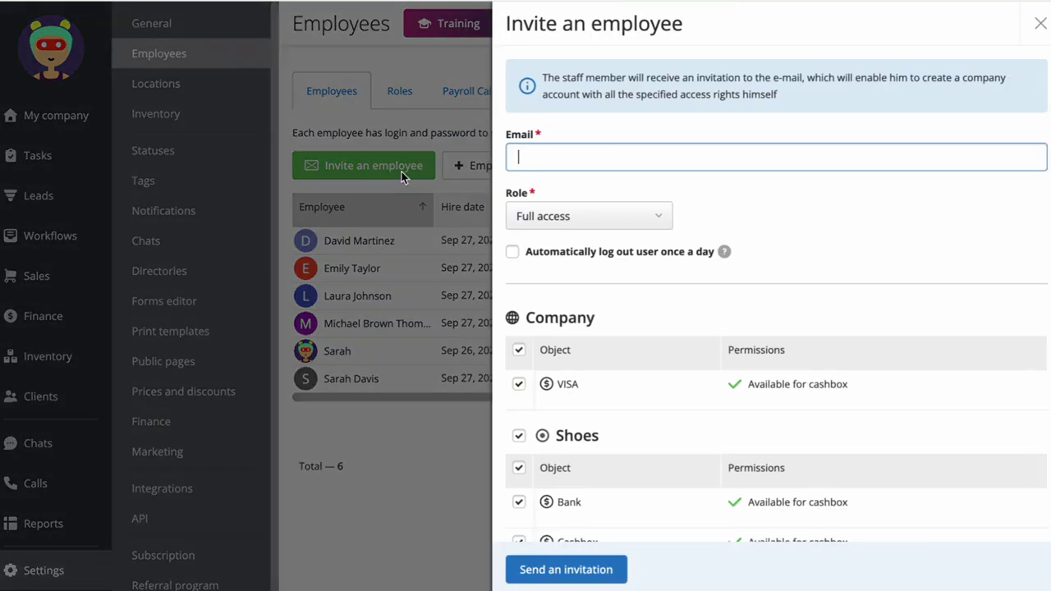
click(665, 207)
click(672, 229)
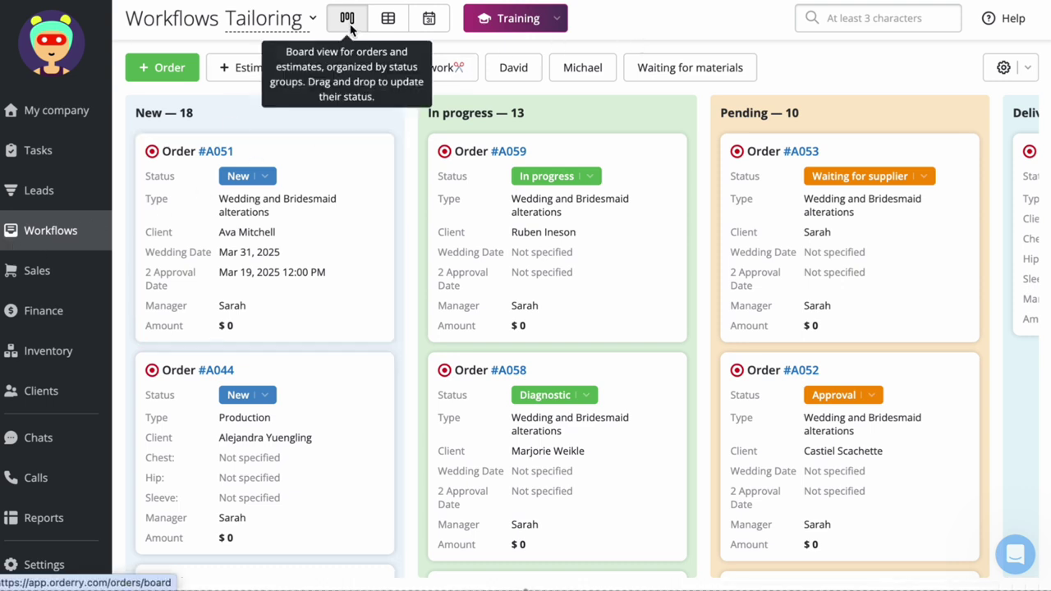
Group the Tailoring workflow board by technician and look through the technicians' order columns.
drag(335, 161, 356, 220)
click(999, 65)
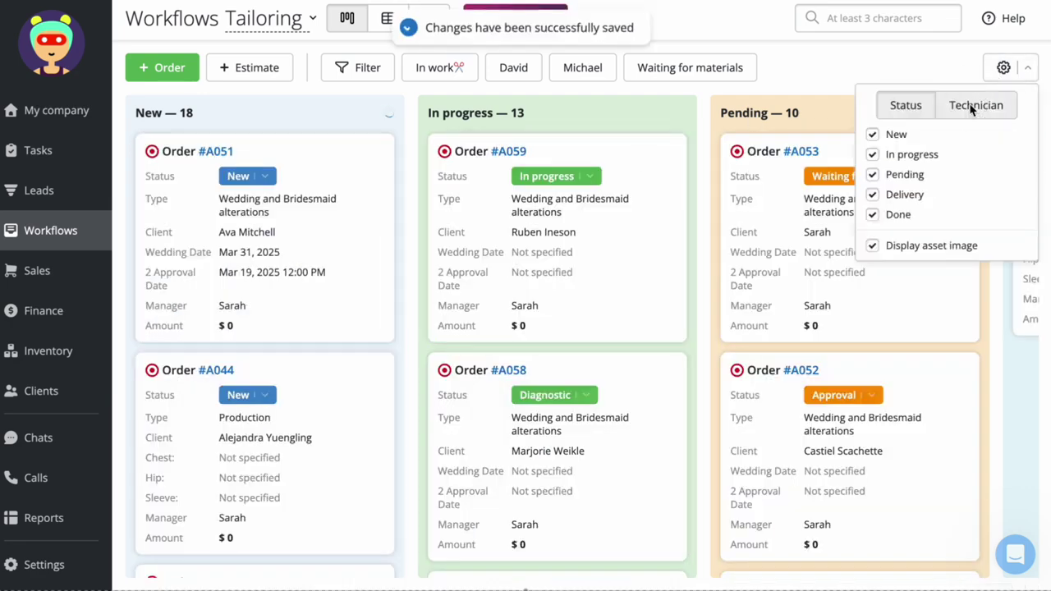
click(971, 109)
scroll(758, 197, right, 3)
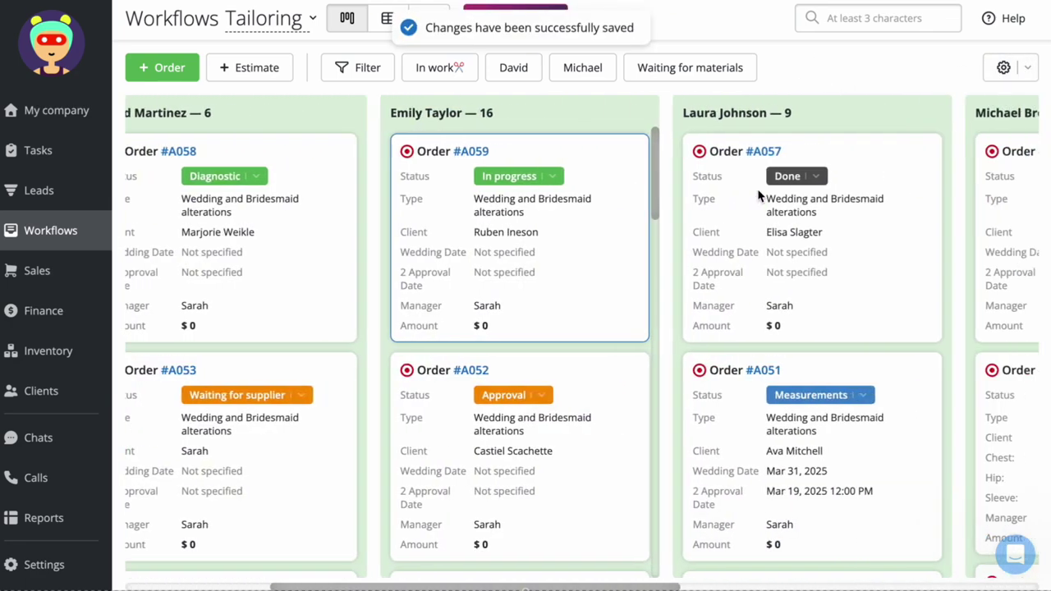
View the Tailoring orders in the weekly calendar, switch to the table view and check the available locations.
click(429, 18)
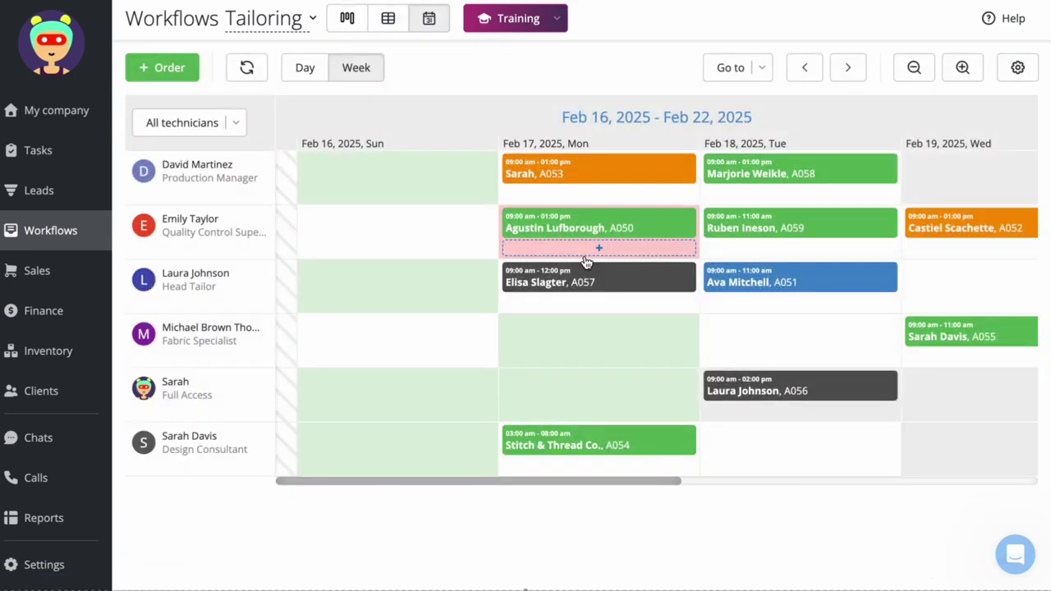
click(387, 20)
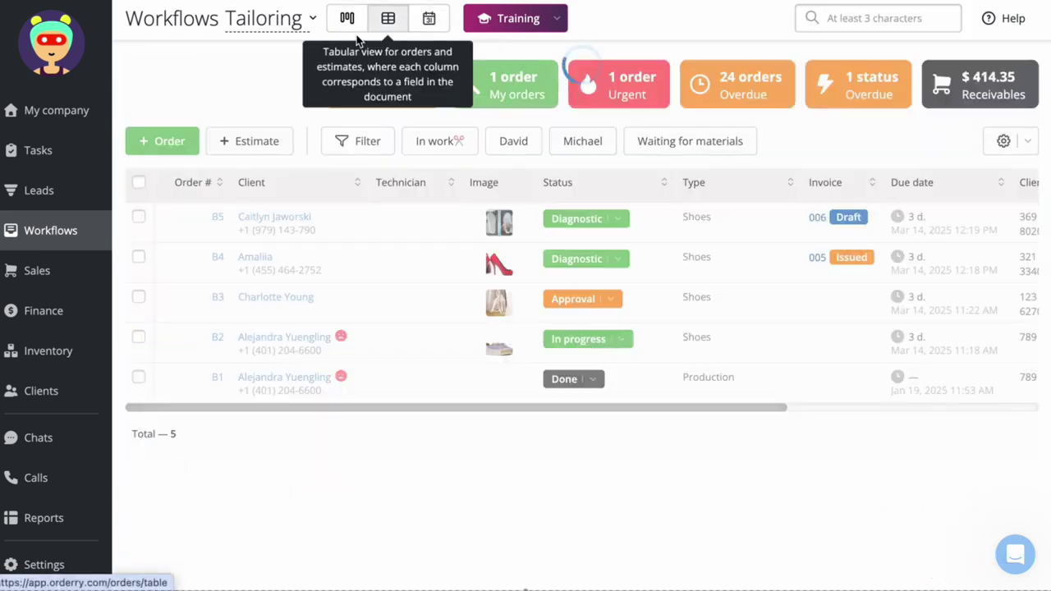
click(291, 20)
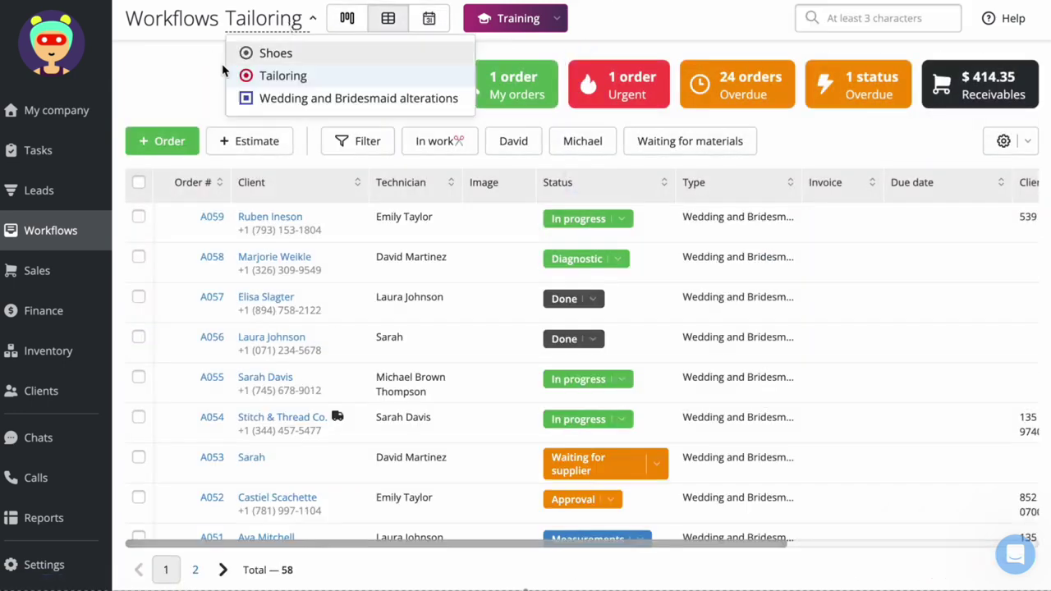
Try filtering the orders to Urgent and selecting all listed orders, clearing both the filter and the selection.
click(641, 87)
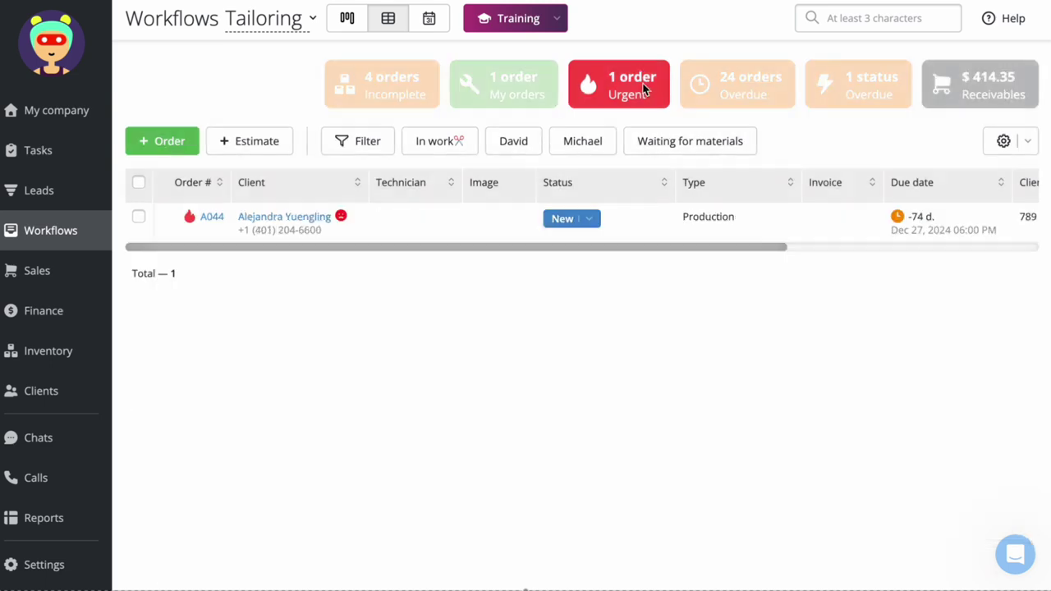
click(644, 88)
click(138, 182)
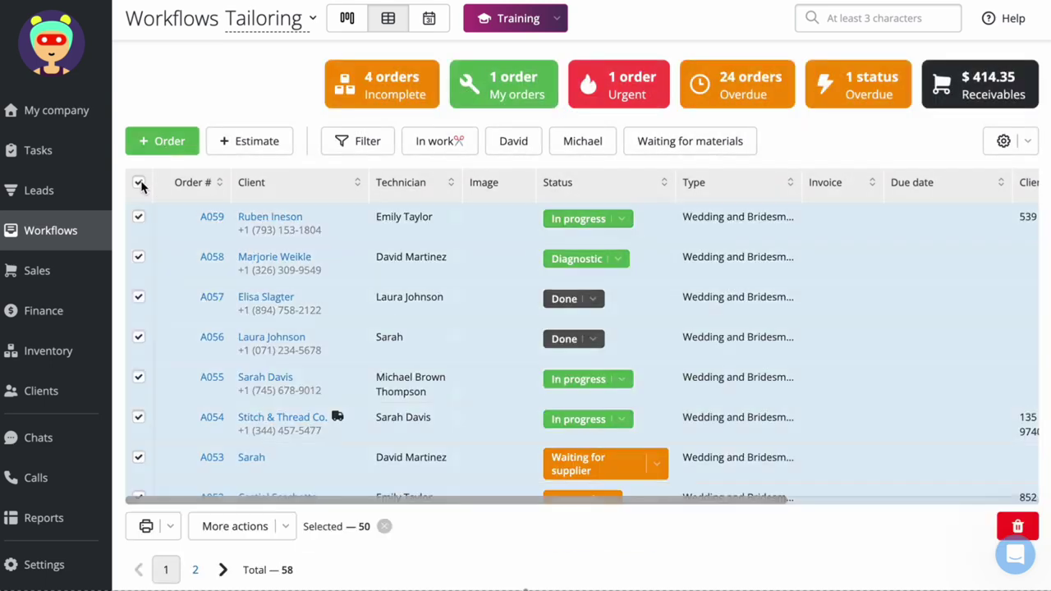
click(139, 182)
Start a new order, set its type to Repair and review the form's fields.
click(172, 142)
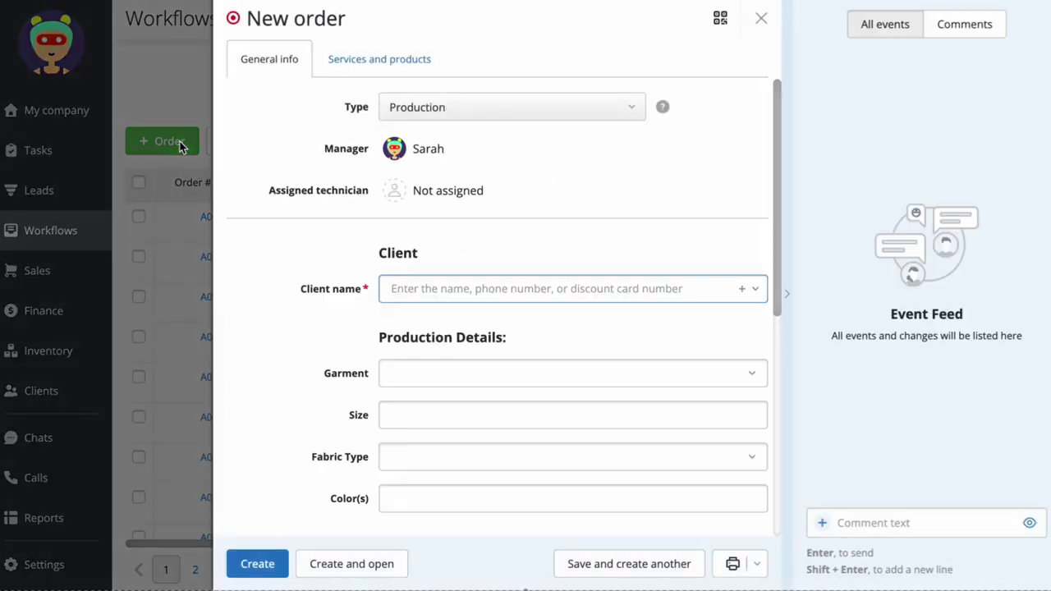
click(505, 113)
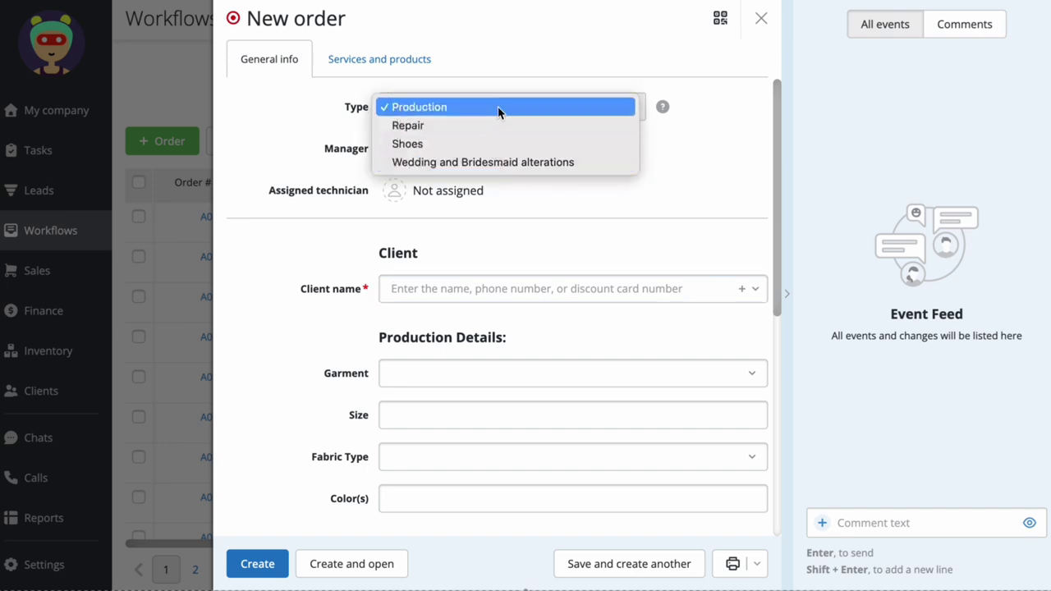
click(495, 125)
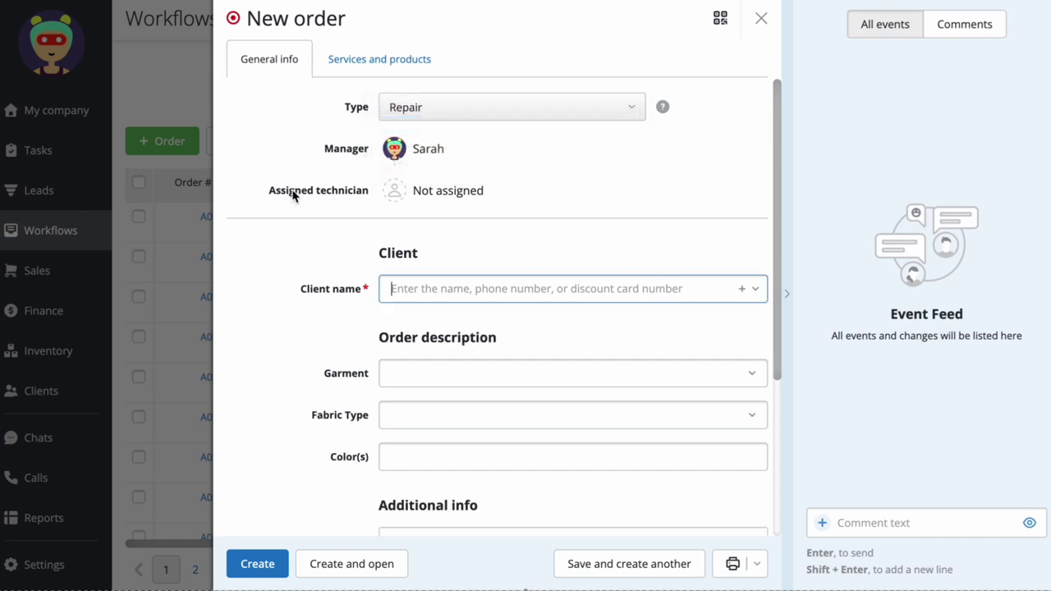
scroll(292, 196, down, 2)
scroll(292, 196, up, 3)
Switch the new order's type to Production and to Shoes, examining the form fields of each.
click(433, 94)
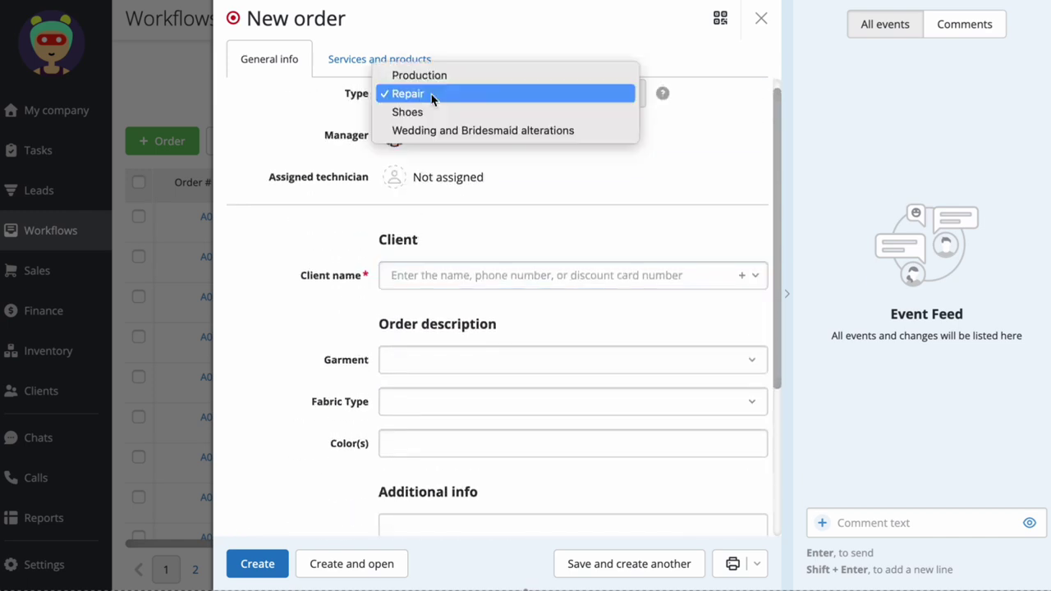
click(430, 80)
scroll(285, 270, down, 4)
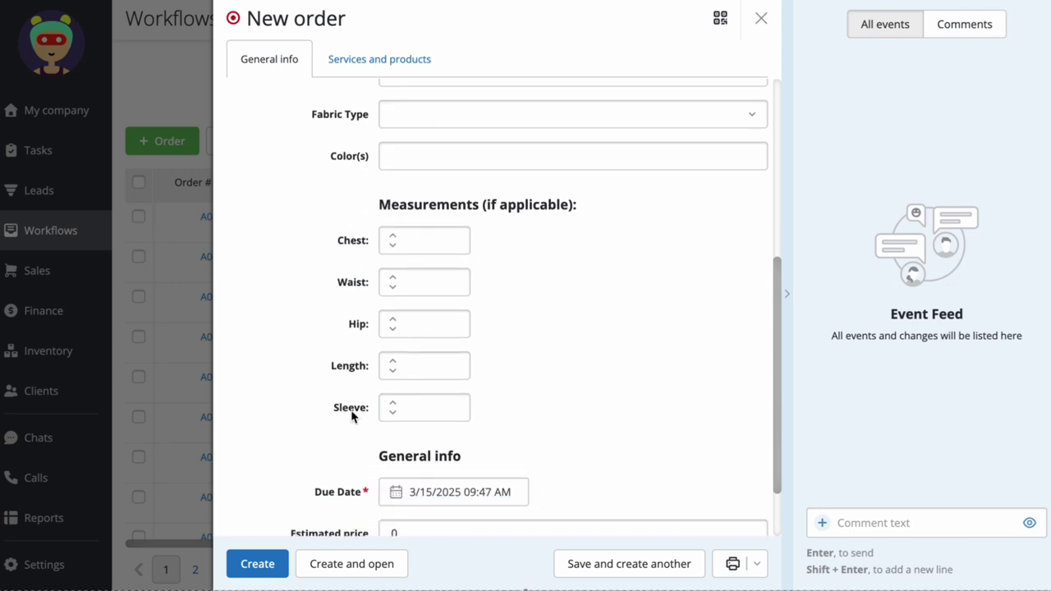
scroll(351, 415, up, 5)
click(435, 113)
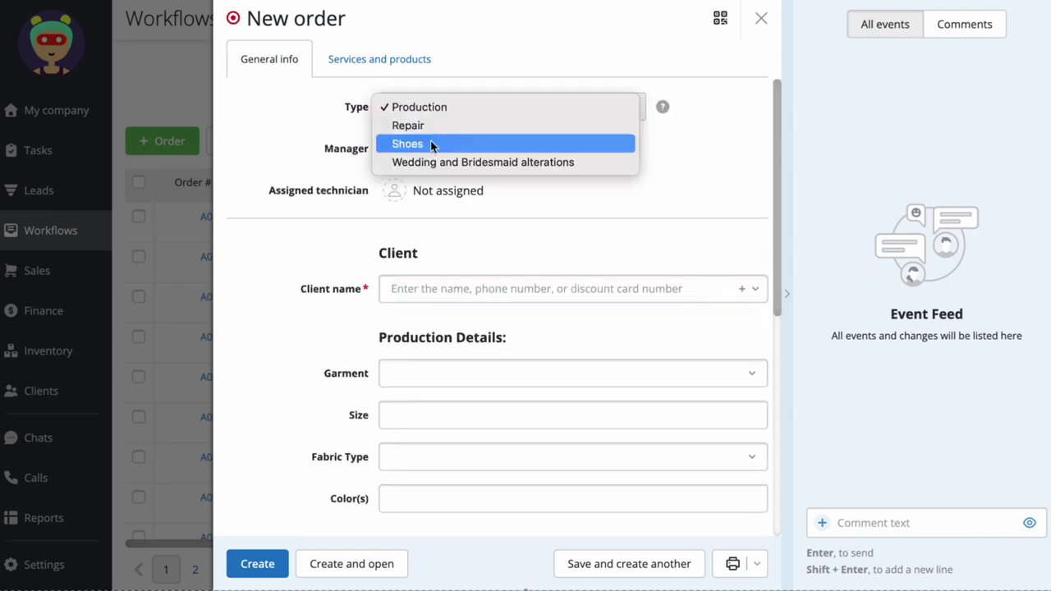
click(430, 145)
scroll(298, 310, down, 5)
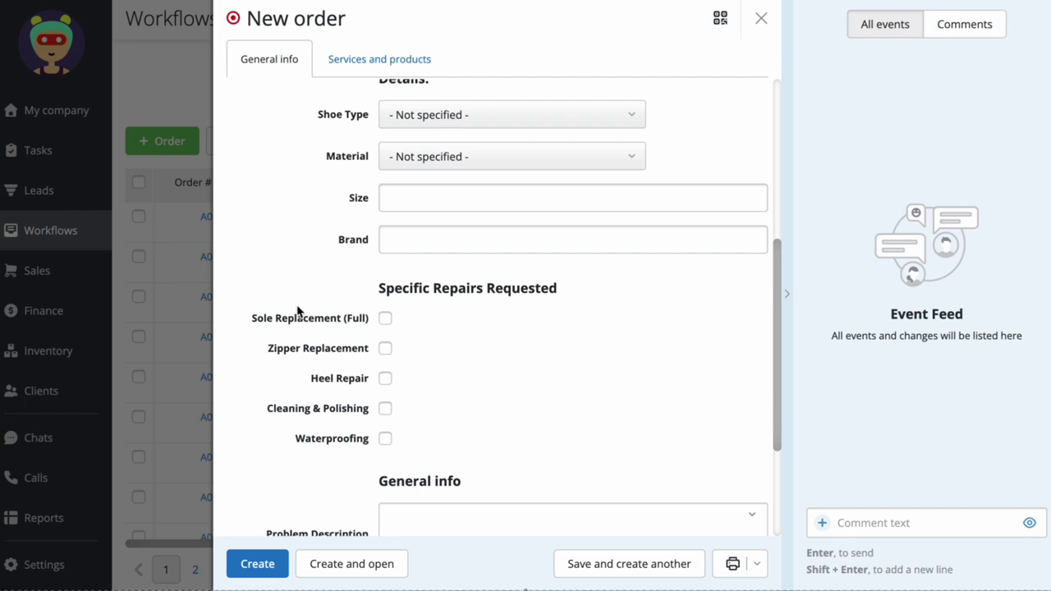
scroll(297, 311, up, 5)
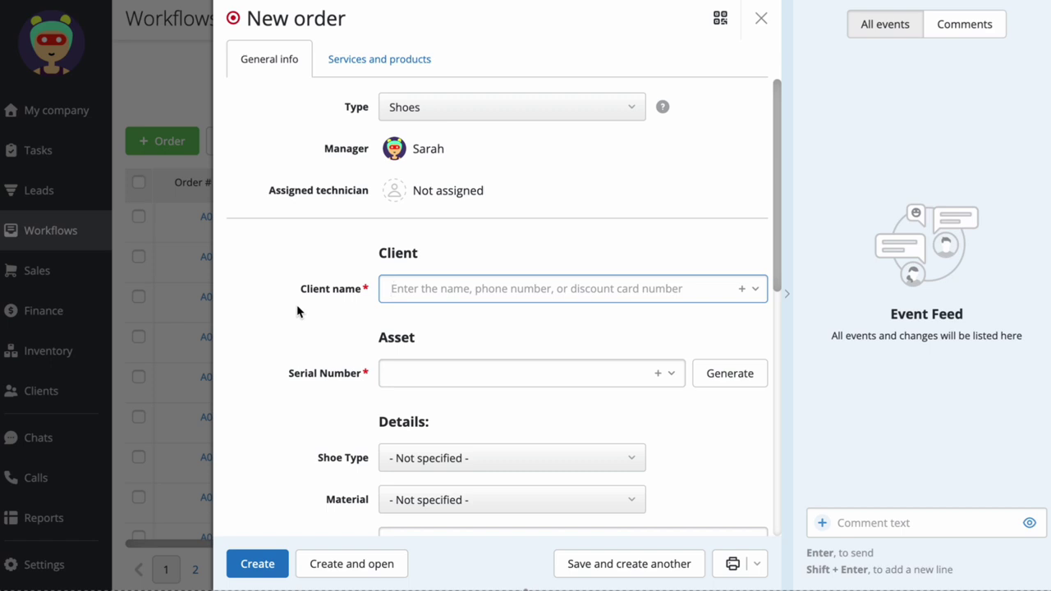
Set the order type to Repair and assign the Production Manager as its technician.
click(430, 107)
click(435, 89)
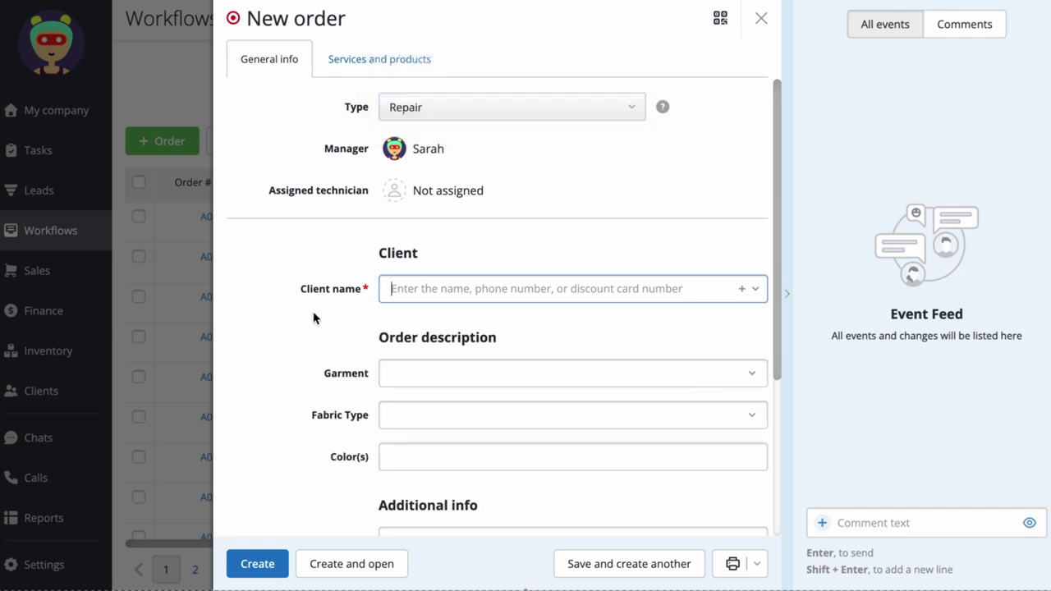
click(488, 155)
click(304, 194)
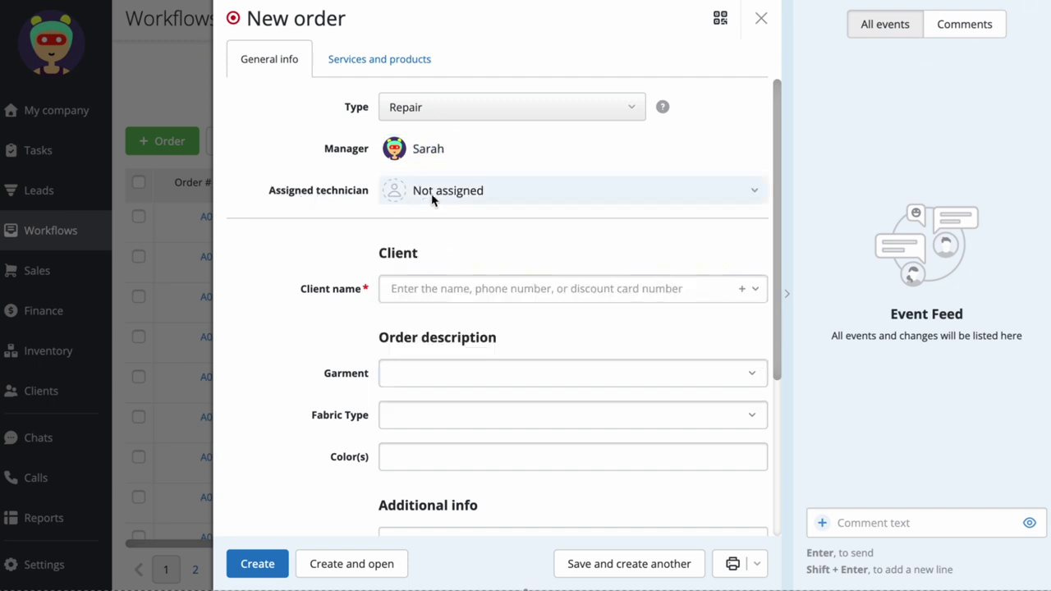
click(433, 197)
click(488, 261)
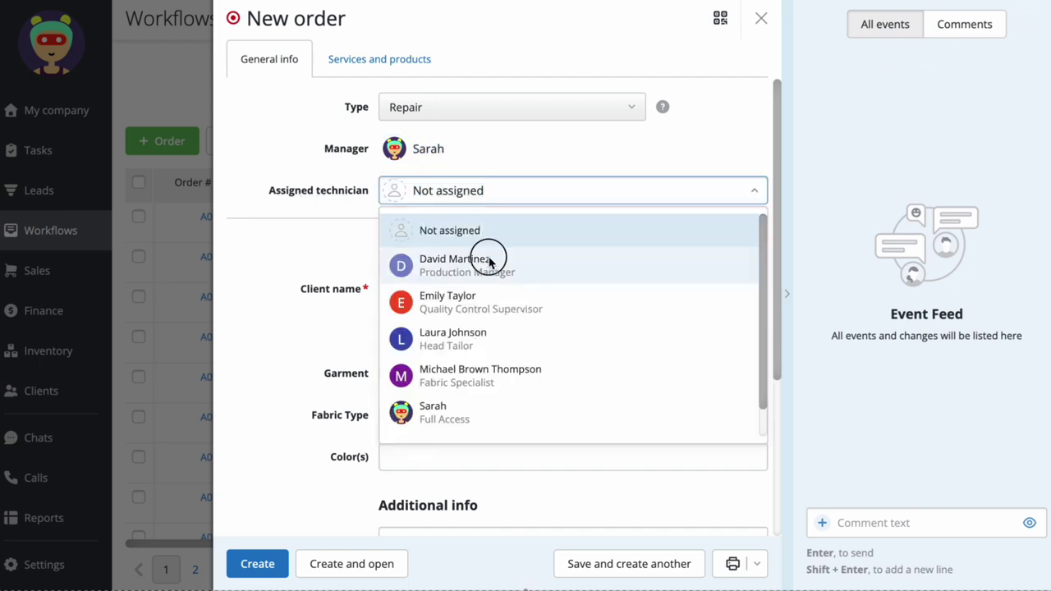
Check the option for adding a new client and choose an existing client for the repair order.
click(462, 293)
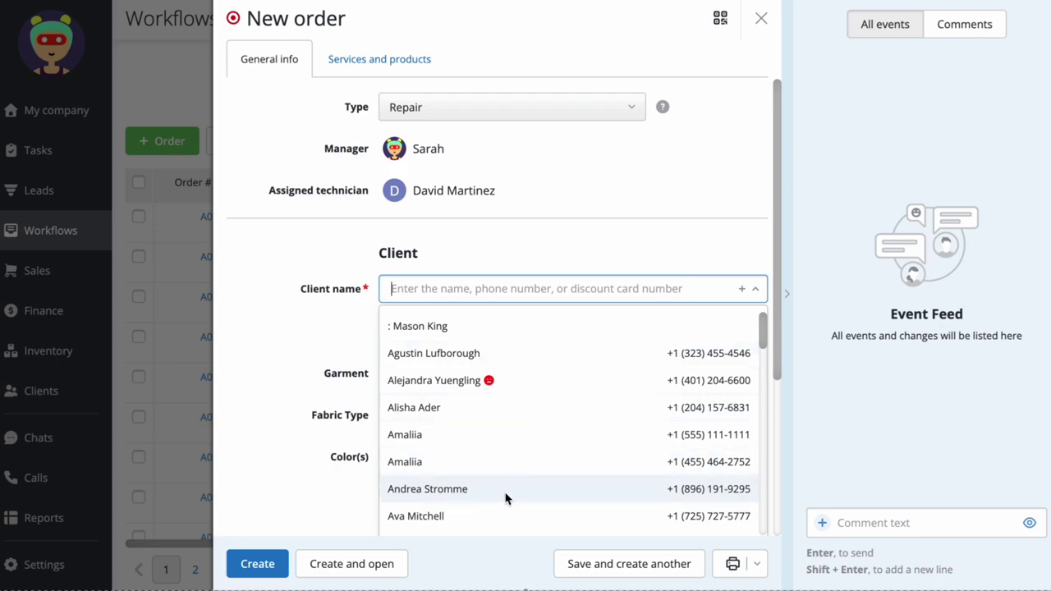
click(743, 291)
click(458, 307)
click(459, 291)
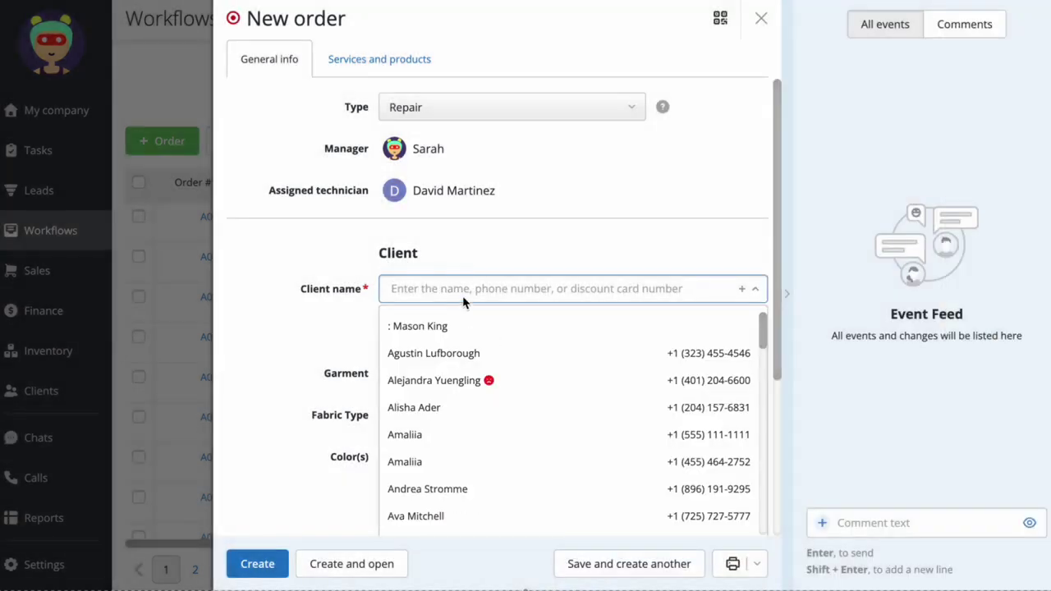
click(466, 435)
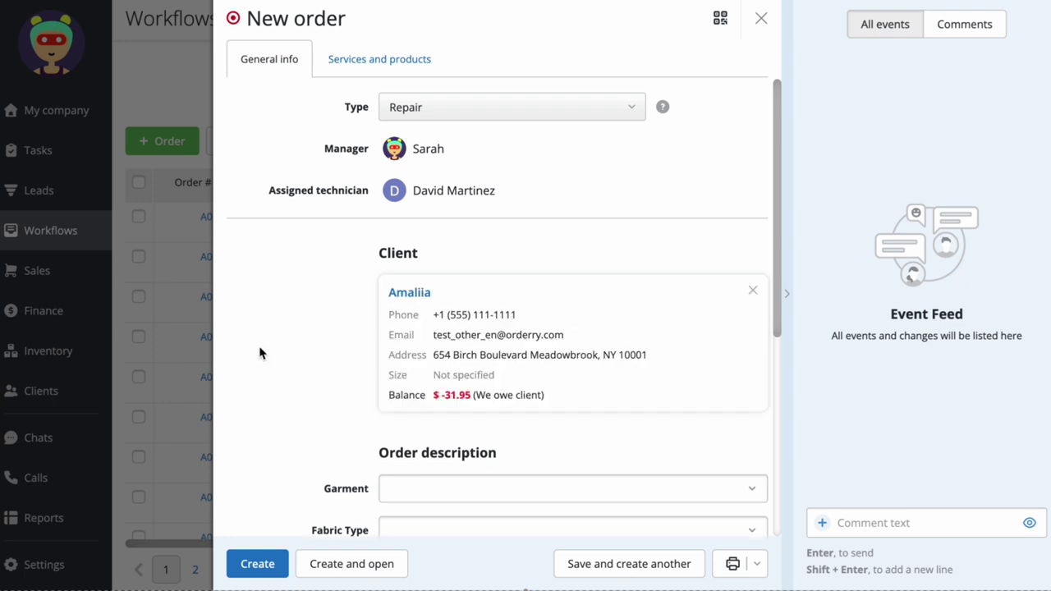
Fill in the order description with garment Cardigan, fabric type Cotton and color blue.
scroll(260, 353, down, 2)
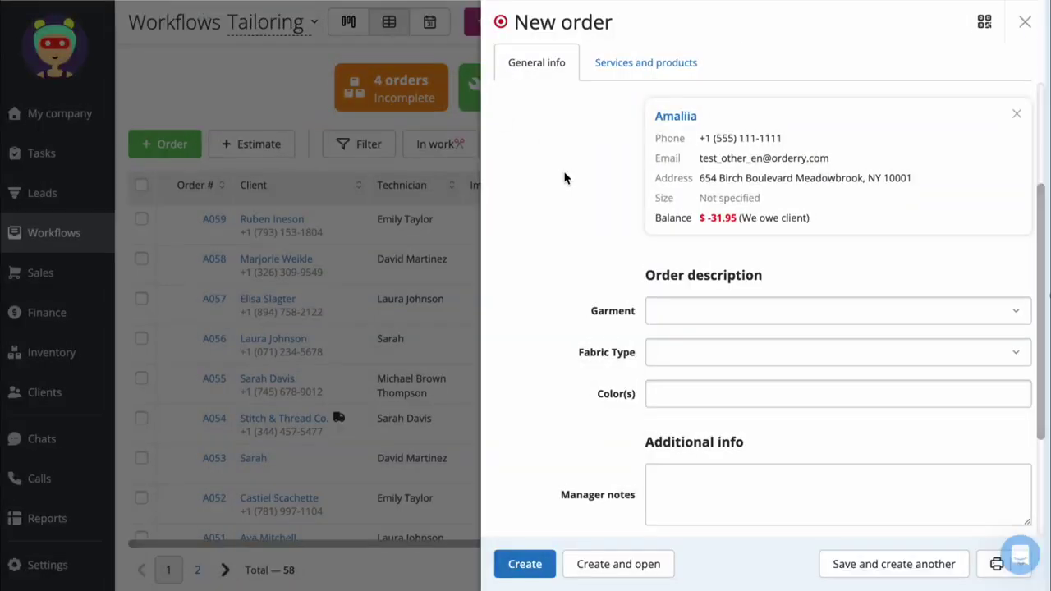
scroll(564, 177, down, 4)
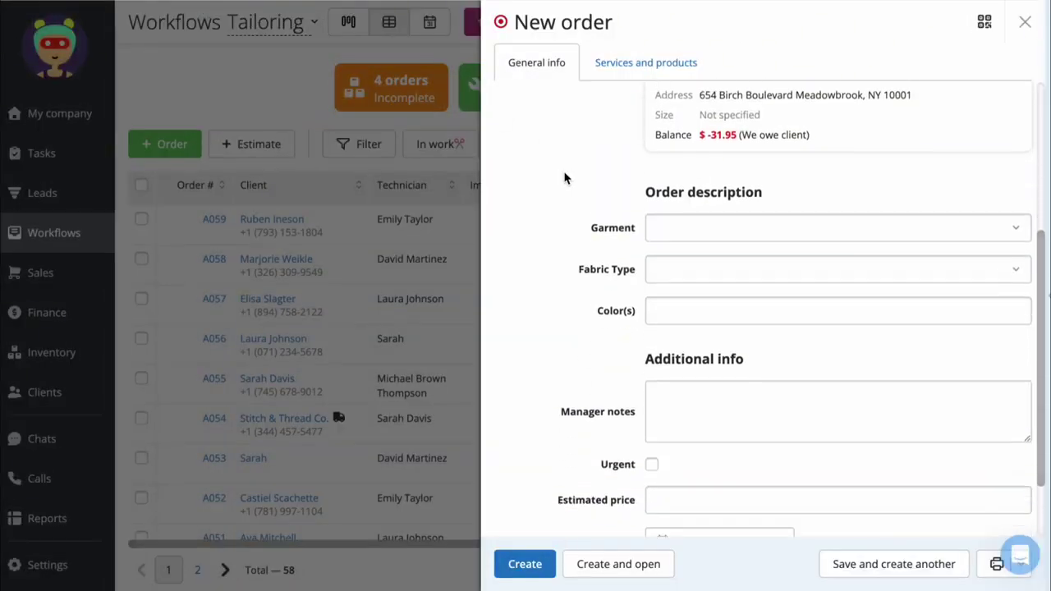
click(775, 148)
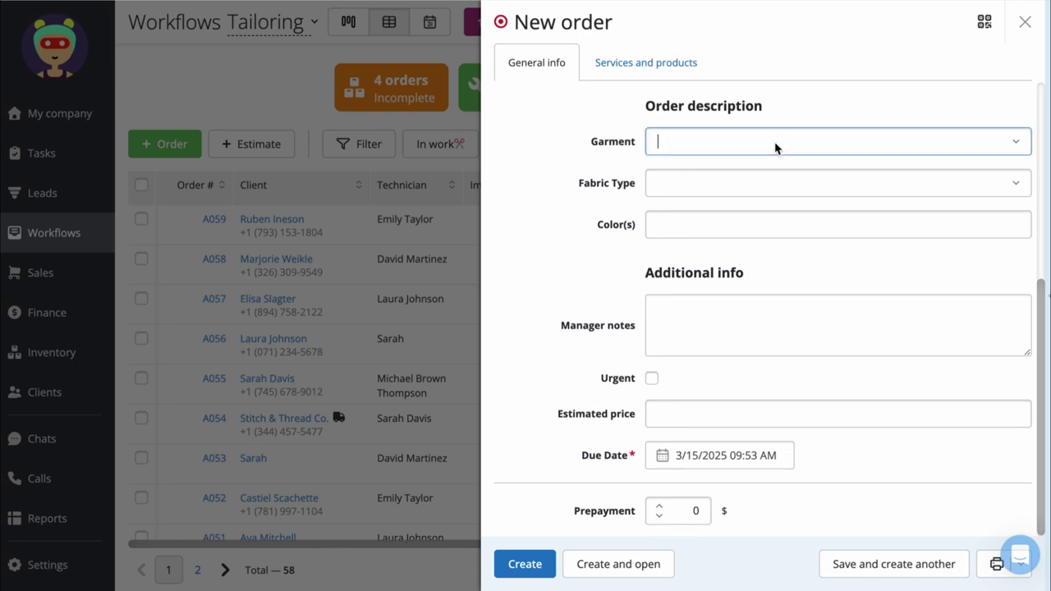
click(774, 189)
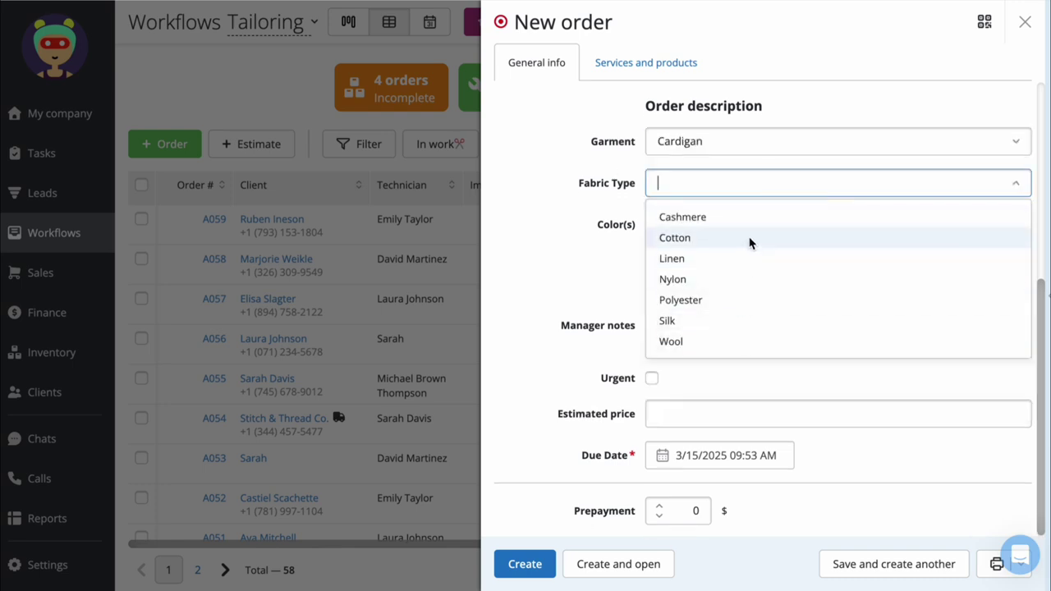
click(750, 238)
click(749, 231)
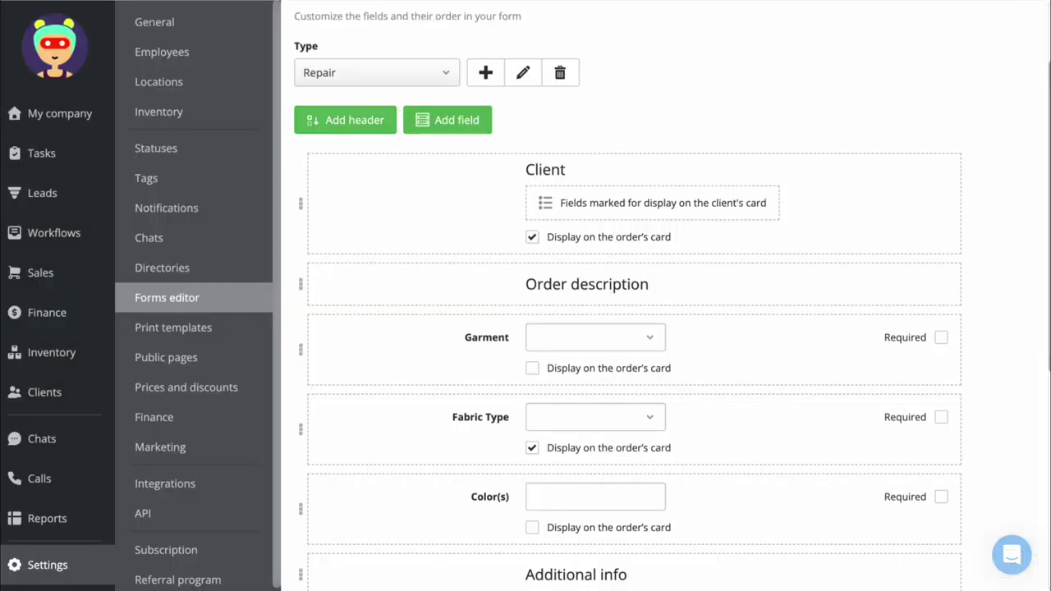
In the Forms editor, try moving the Repair form's Order description header and deleting its Fabric Type field, and cancel the deletion.
drag(300, 287, 378, 279)
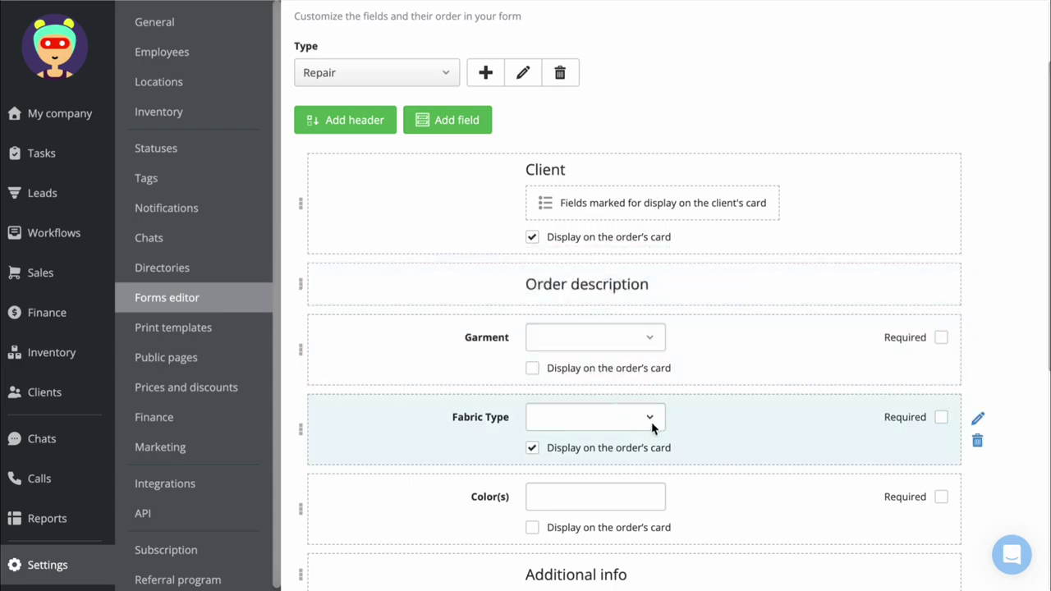
click(977, 441)
click(957, 371)
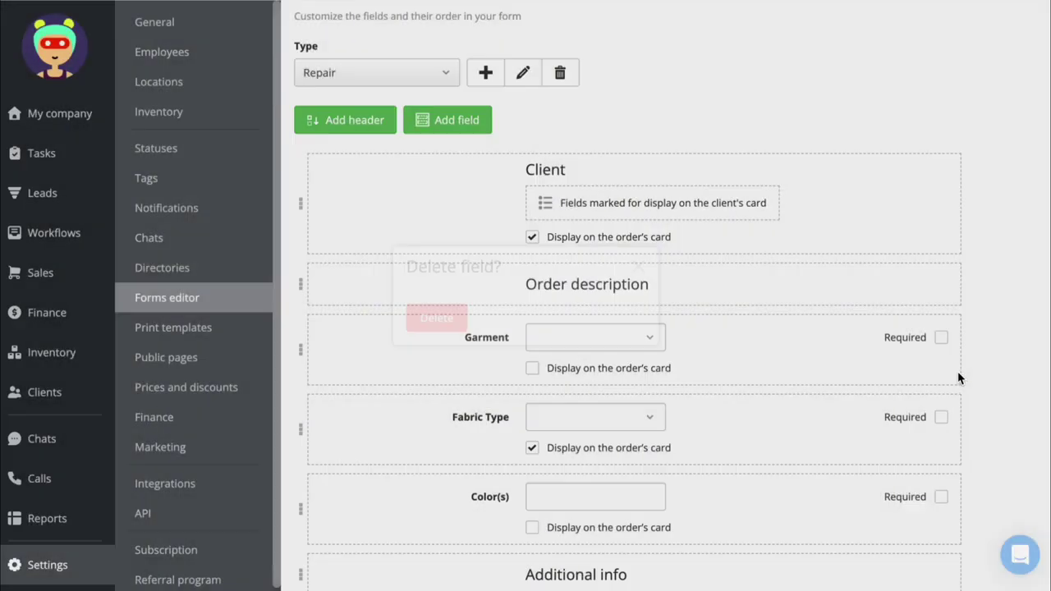
Examine the Garment and Fabric Type choices in the Repair form of the Forms editor.
click(652, 337)
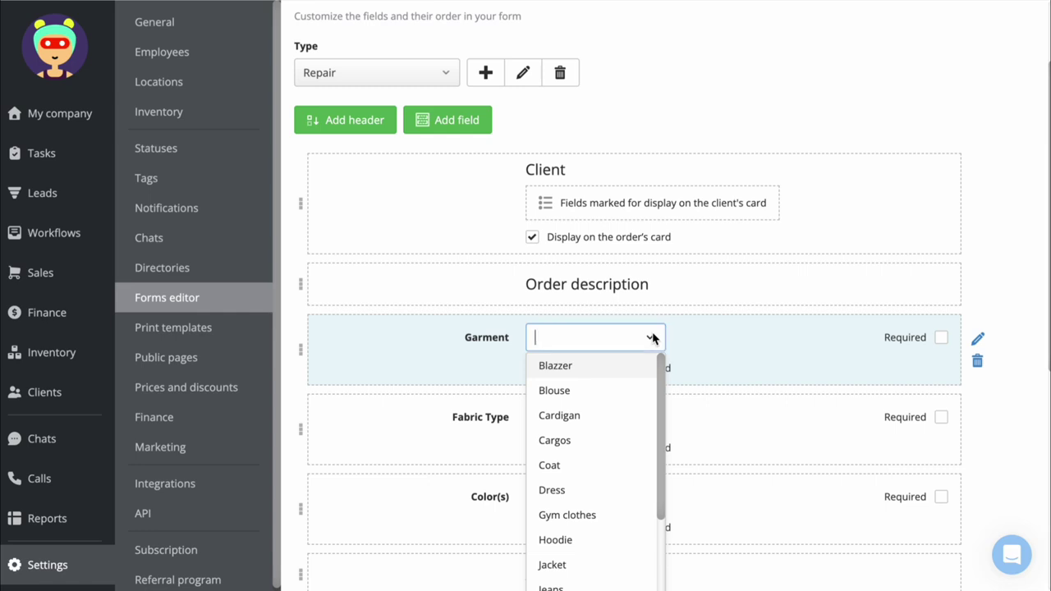
click(650, 419)
scroll(695, 371, down, 3)
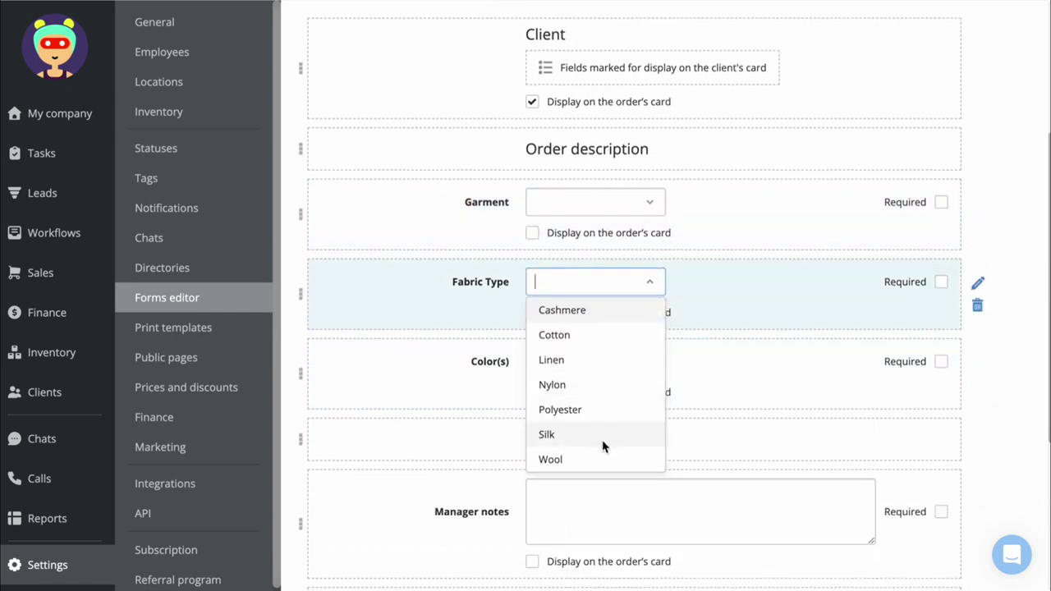
click(1005, 170)
scroll(1006, 170, up, 2)
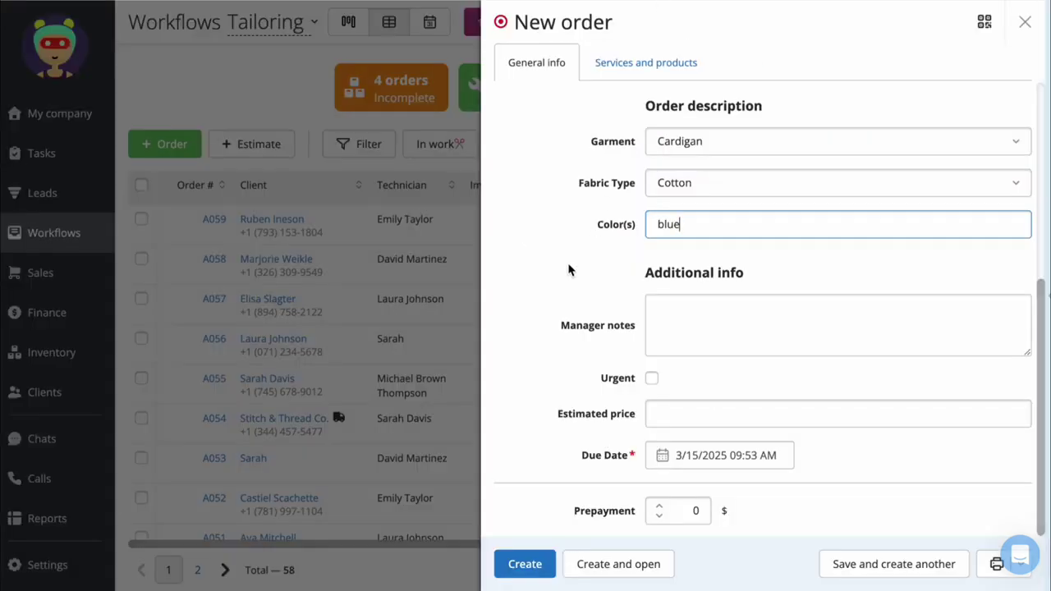
Enter "notes" as the manager notes of the new repair order.
click(569, 269)
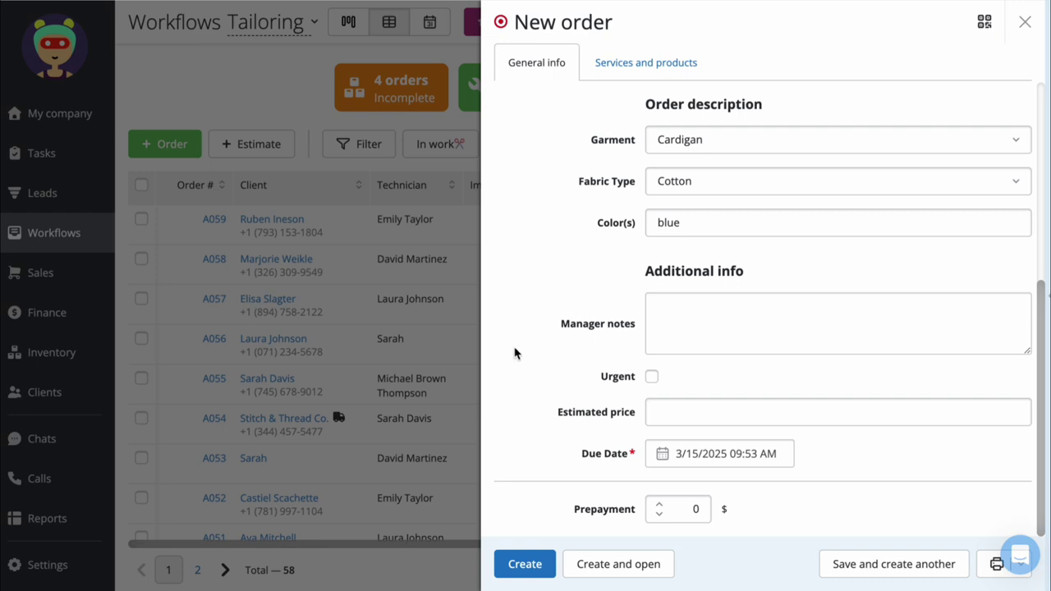
click(739, 334)
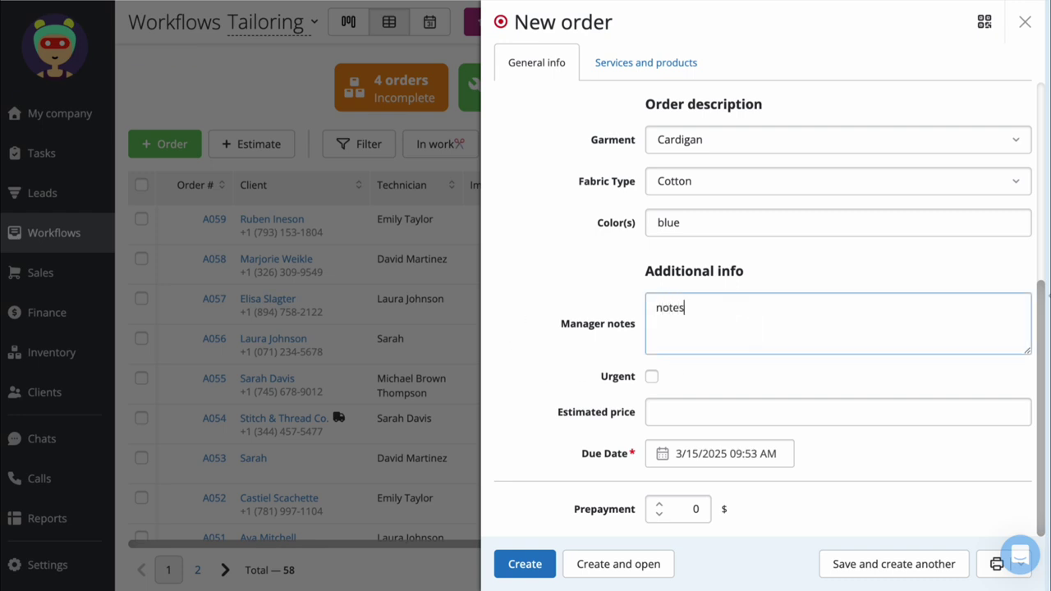
Mark the new order as urgent, set its estimated price to 100 and its due date to 3/14/2025.
click(651, 377)
click(683, 413)
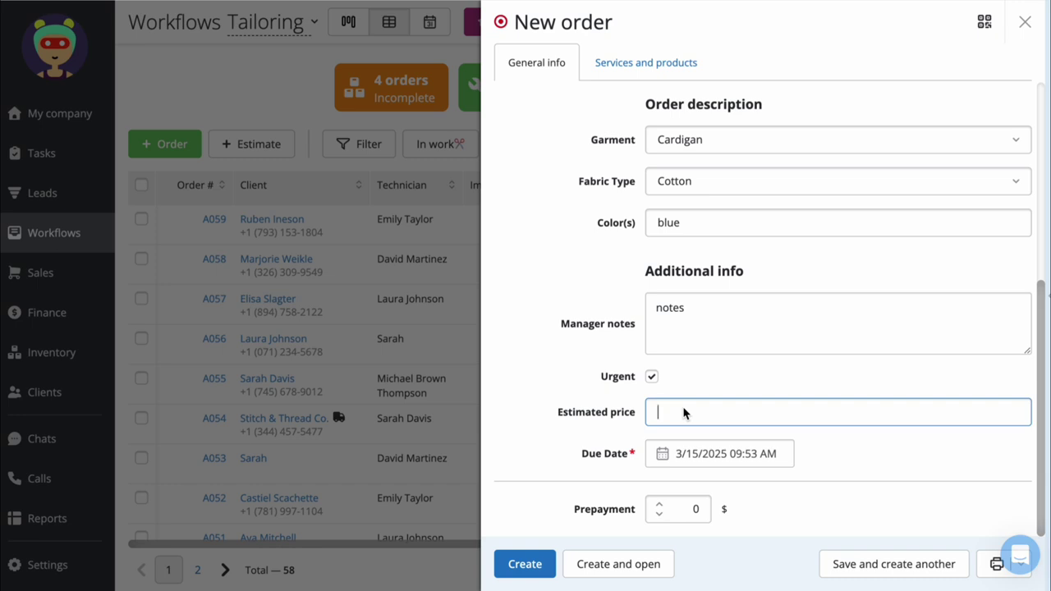
text(100)
click(727, 465)
click(844, 297)
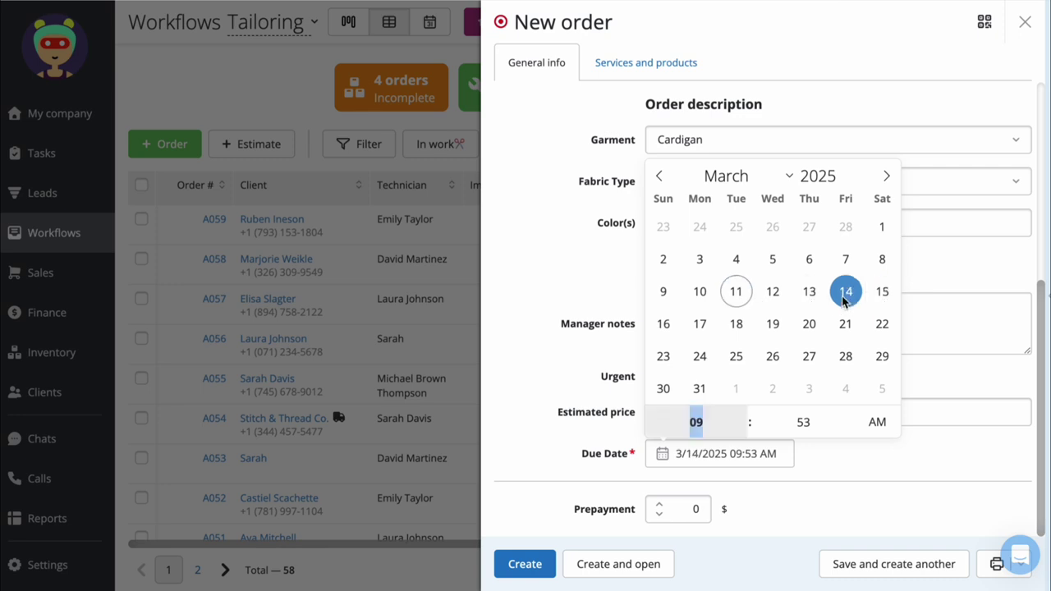
click(907, 453)
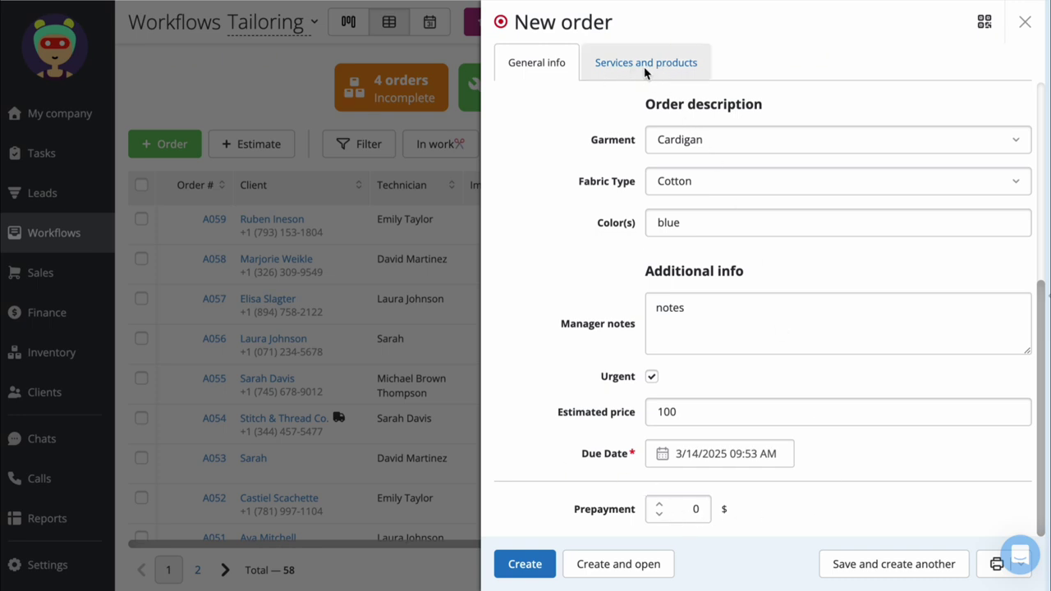
Add the Consultation service from the Services category to the new order's services and products.
click(665, 73)
click(775, 126)
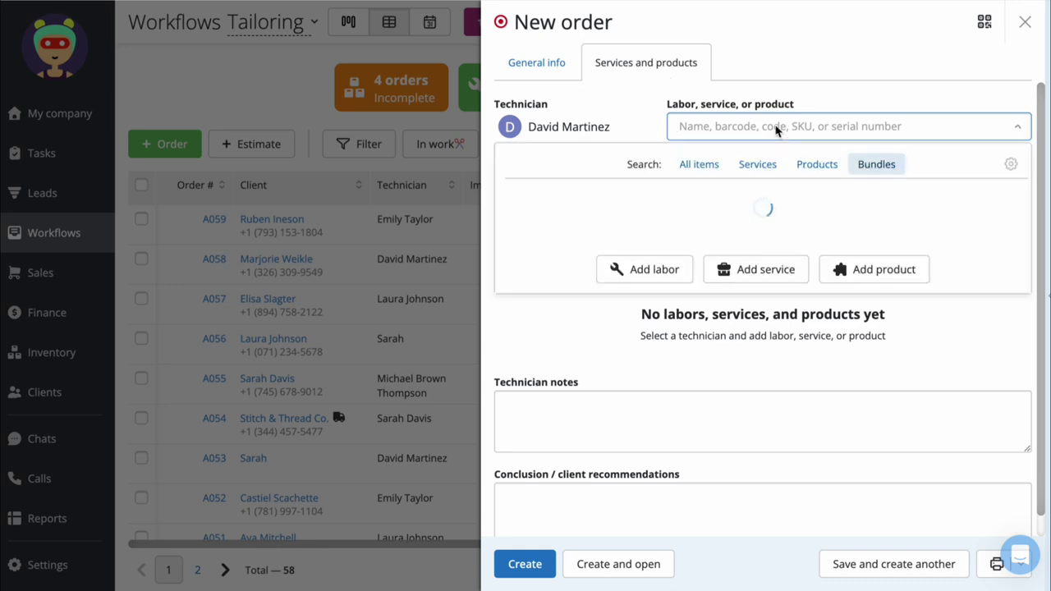
click(757, 164)
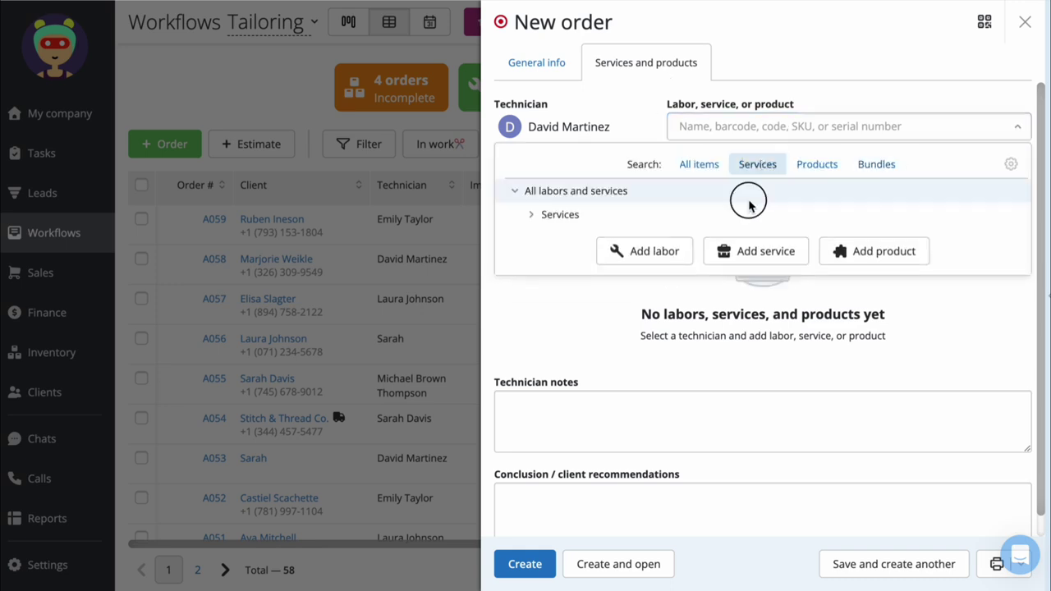
click(747, 213)
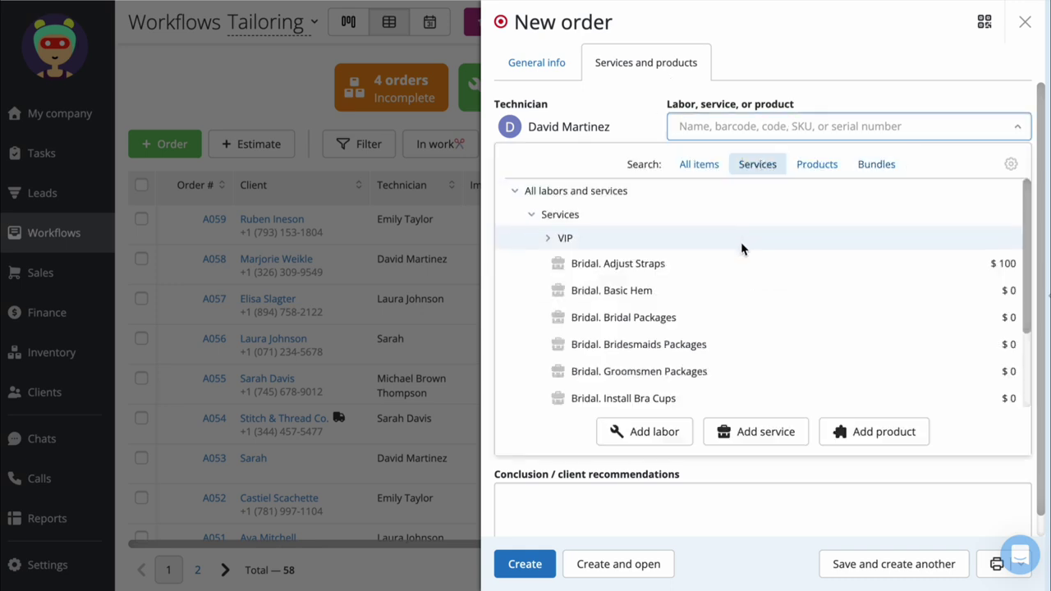
scroll(721, 378, down, 3)
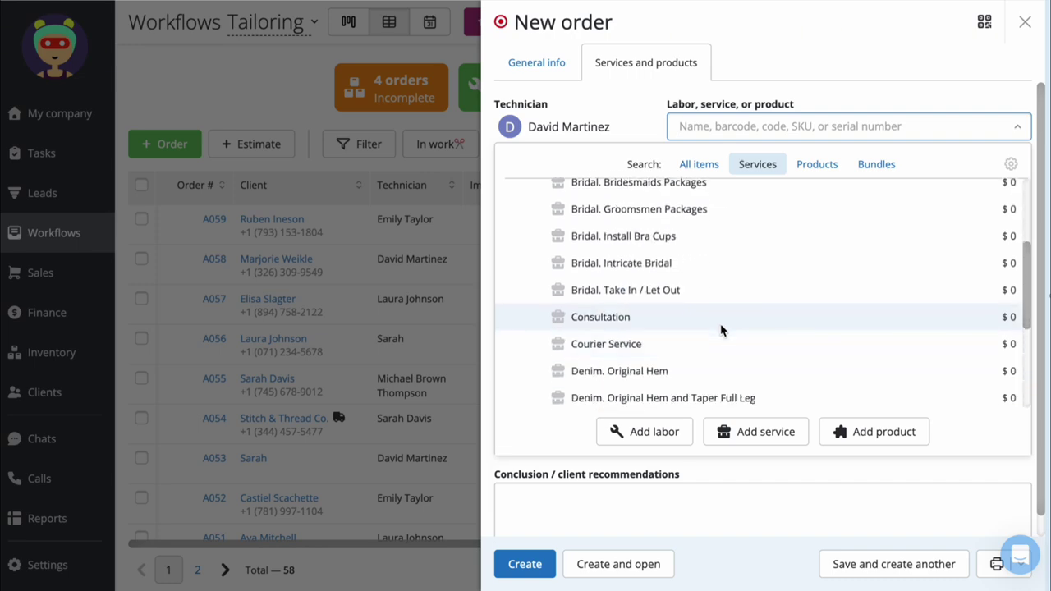
click(720, 329)
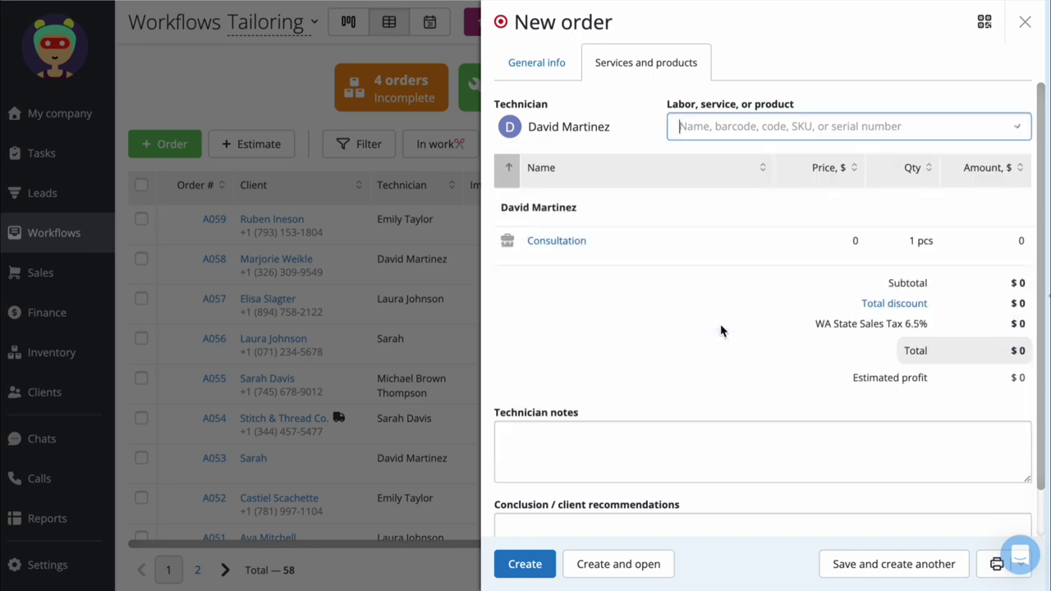
Add a service titled "New service" to the order and save it to the labor and service list under the Sales category.
click(755, 127)
click(731, 259)
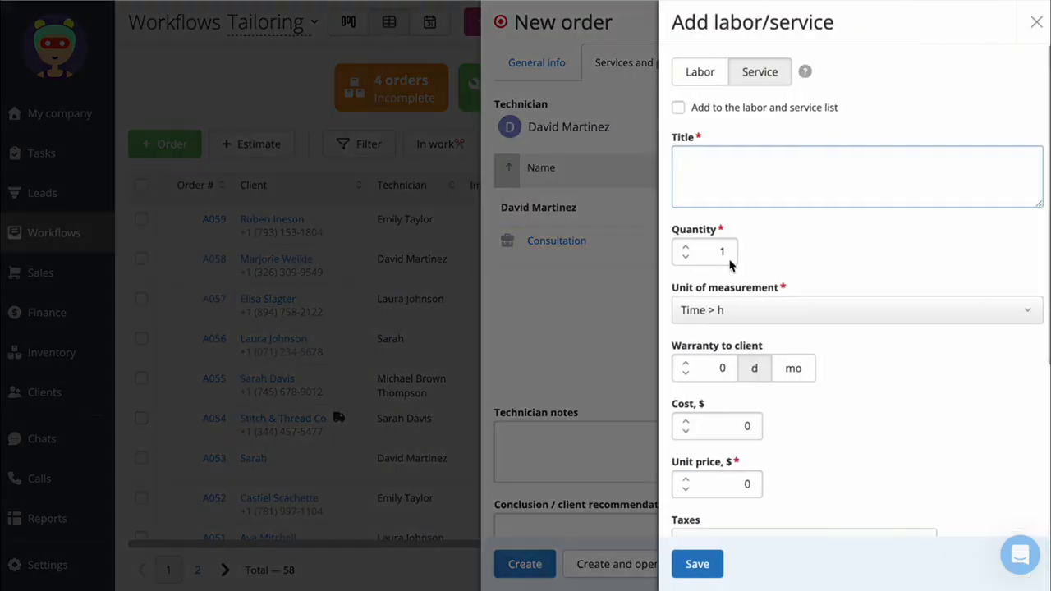
text(New service)
click(717, 485)
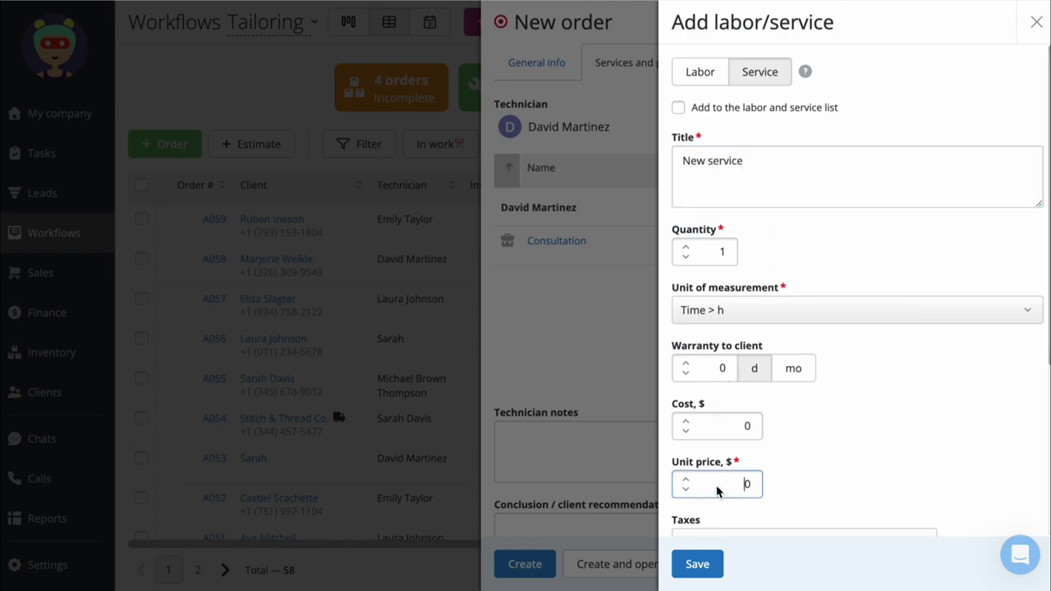
click(678, 108)
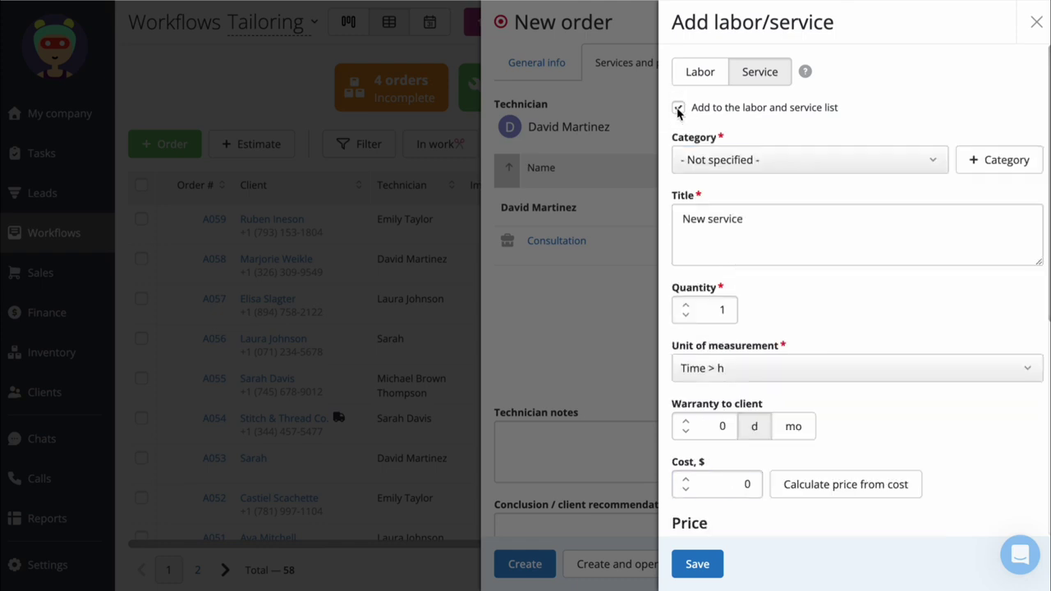
click(745, 159)
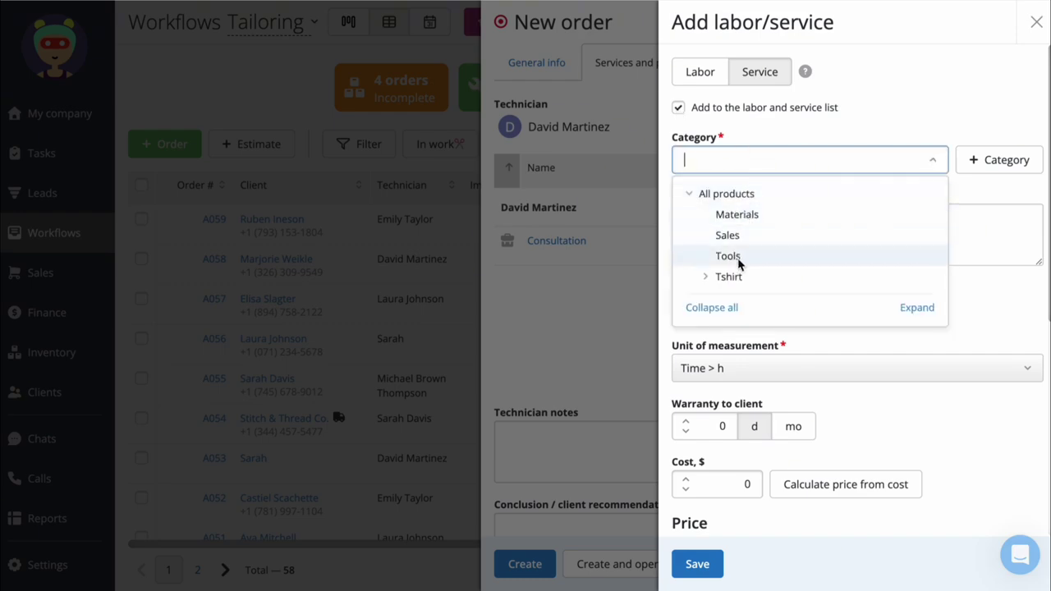
click(738, 236)
click(696, 564)
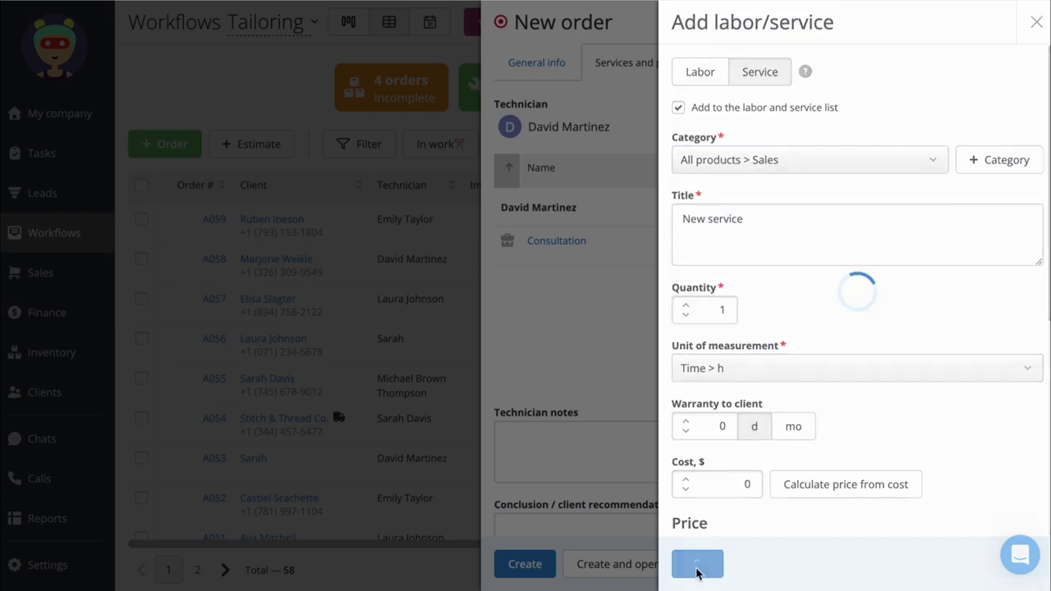
Set the prepayment in the new order's general info to $50.
click(535, 62)
scroll(546, 351, down, 4)
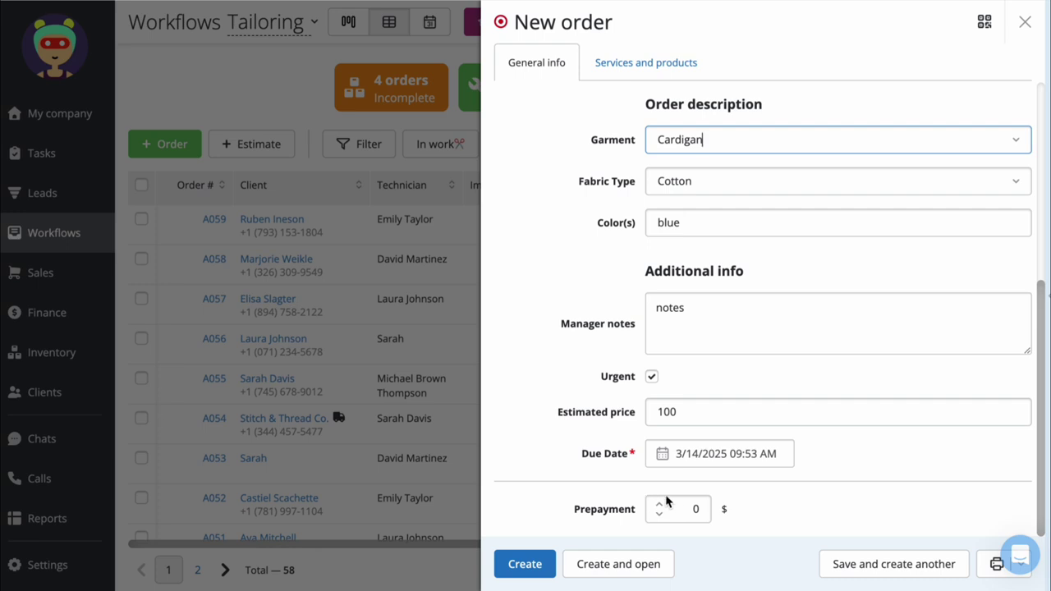
click(694, 514)
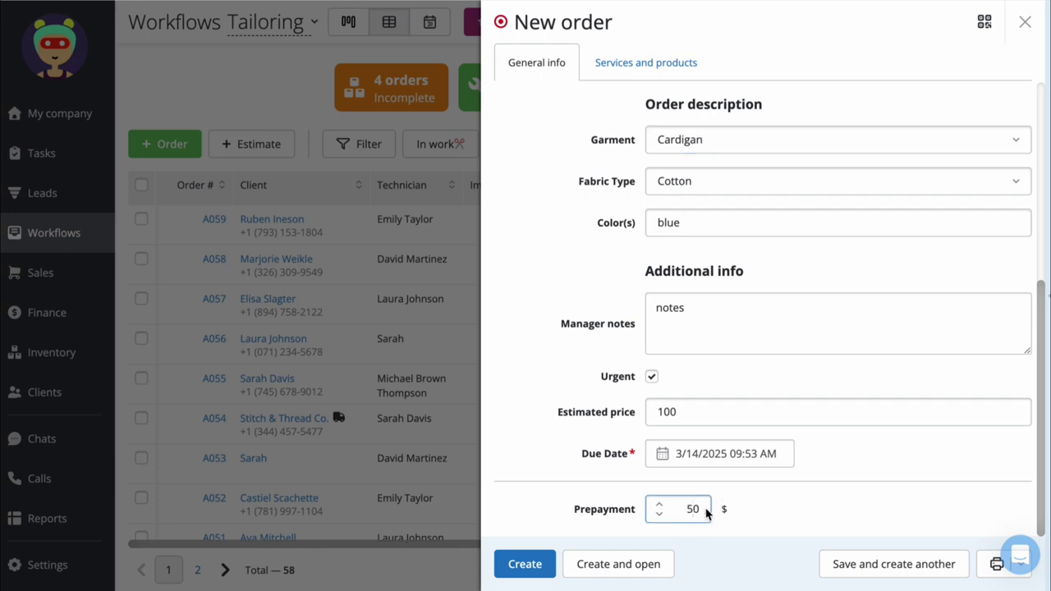
Select the Estimate as the document to print with the new order.
click(983, 568)
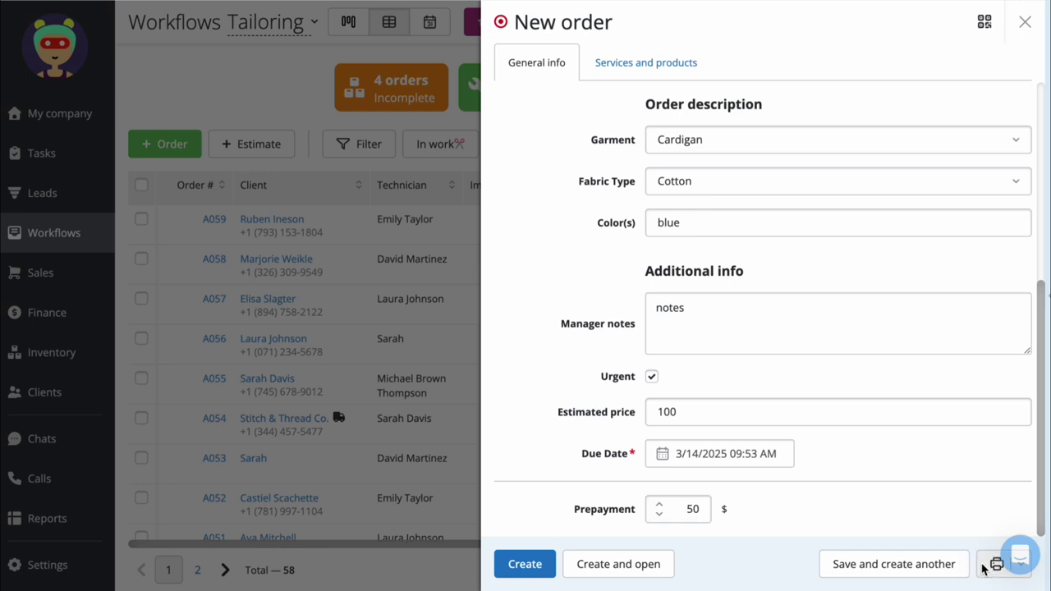
click(984, 568)
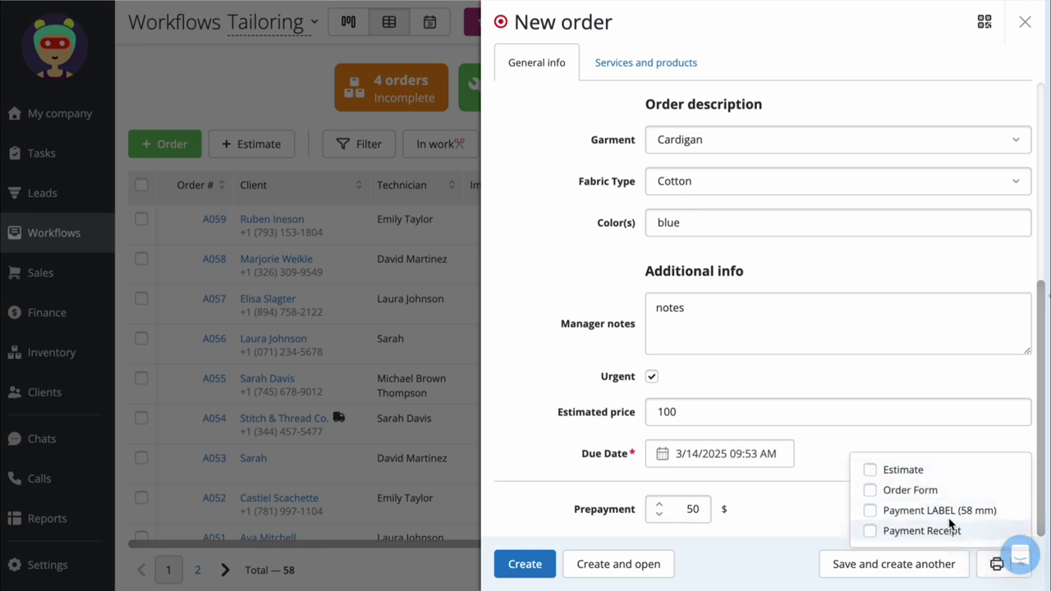
click(940, 473)
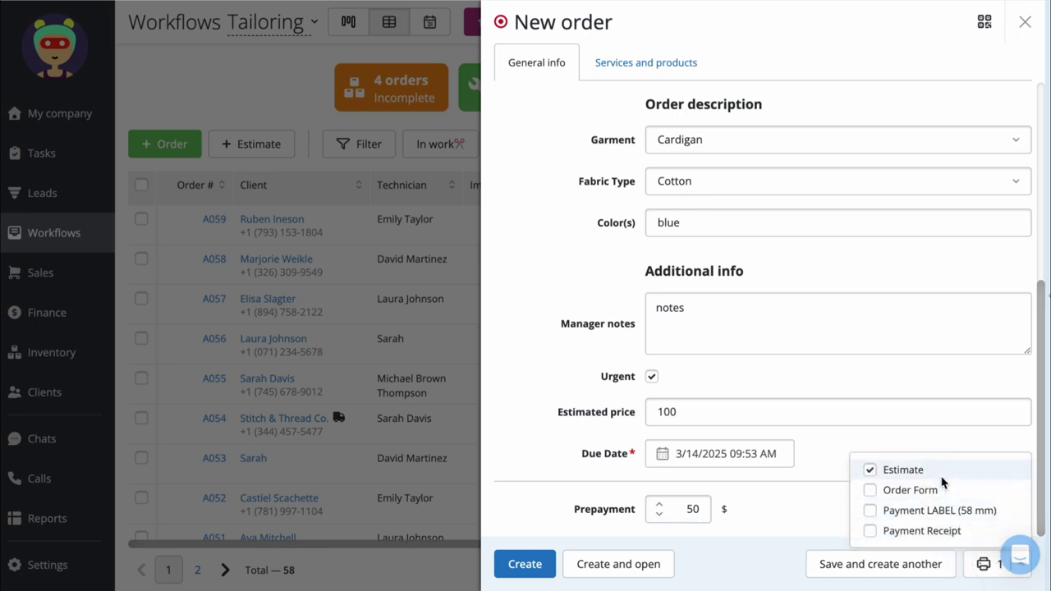
click(825, 450)
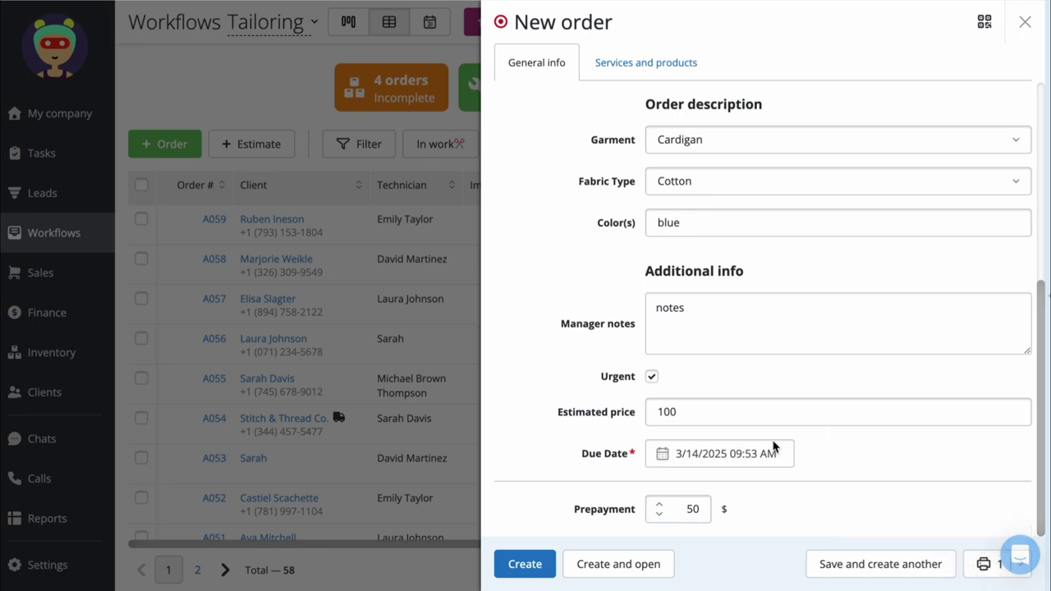
Create the order and record its prepayment as a cashless payment to the VISA cashbox.
click(524, 564)
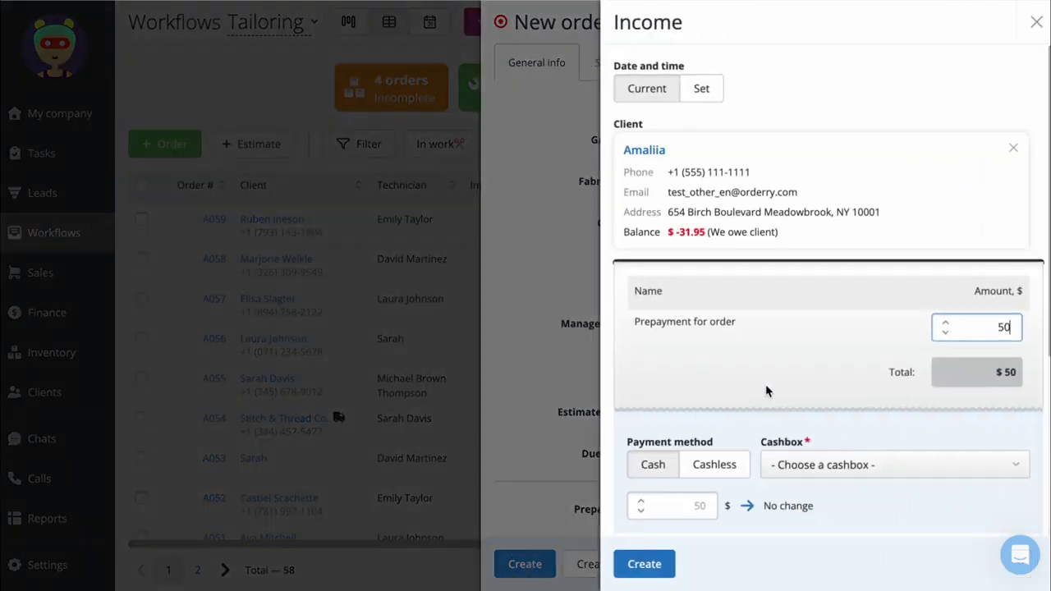
scroll(764, 390, down, 2)
click(720, 337)
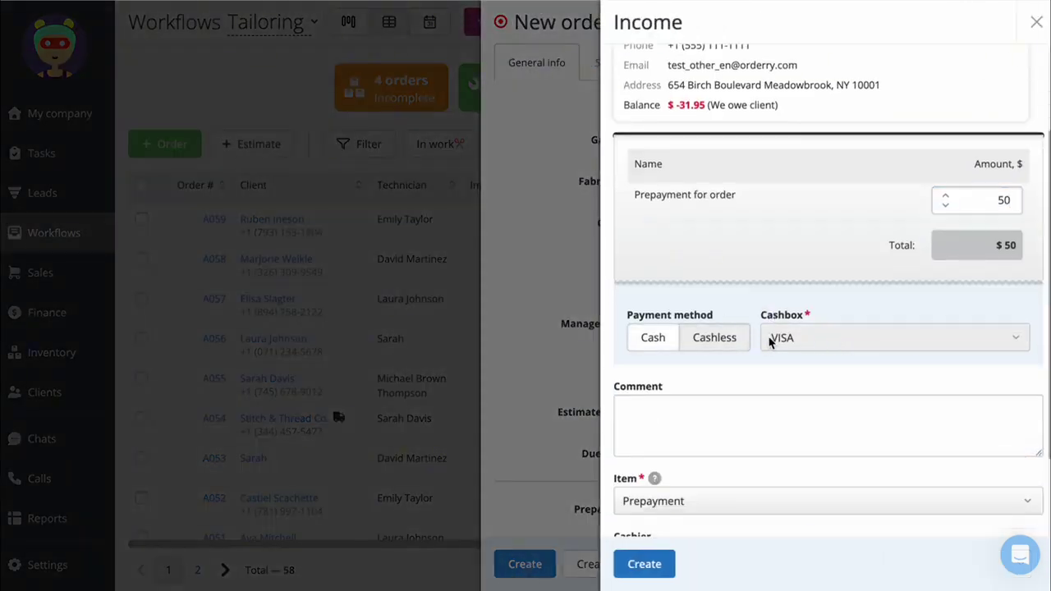
click(636, 563)
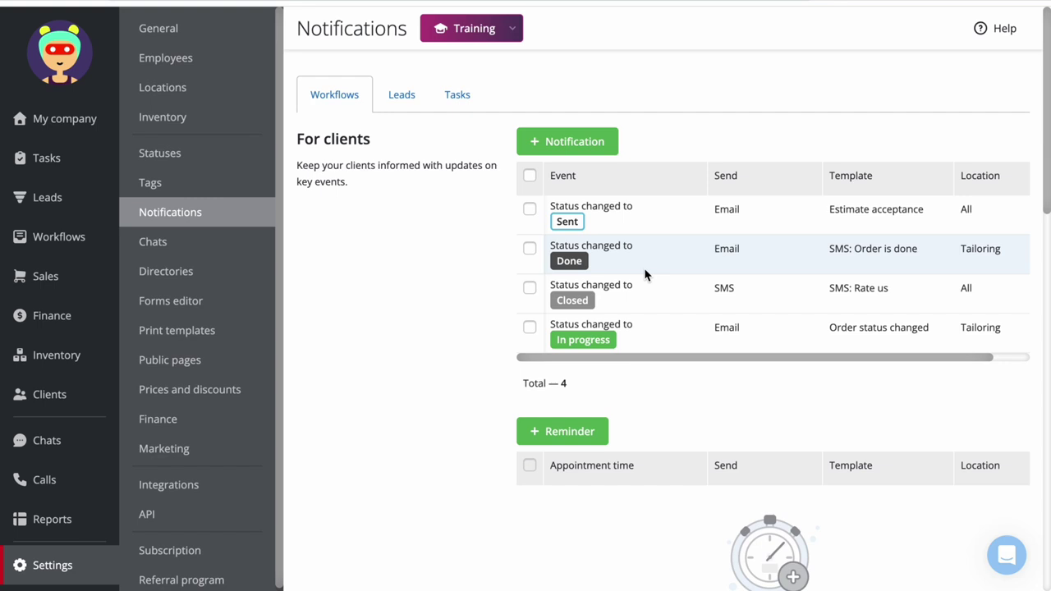
Review the workflow notifications set up for clients, managers and technicians in the Notifications settings.
click(650, 337)
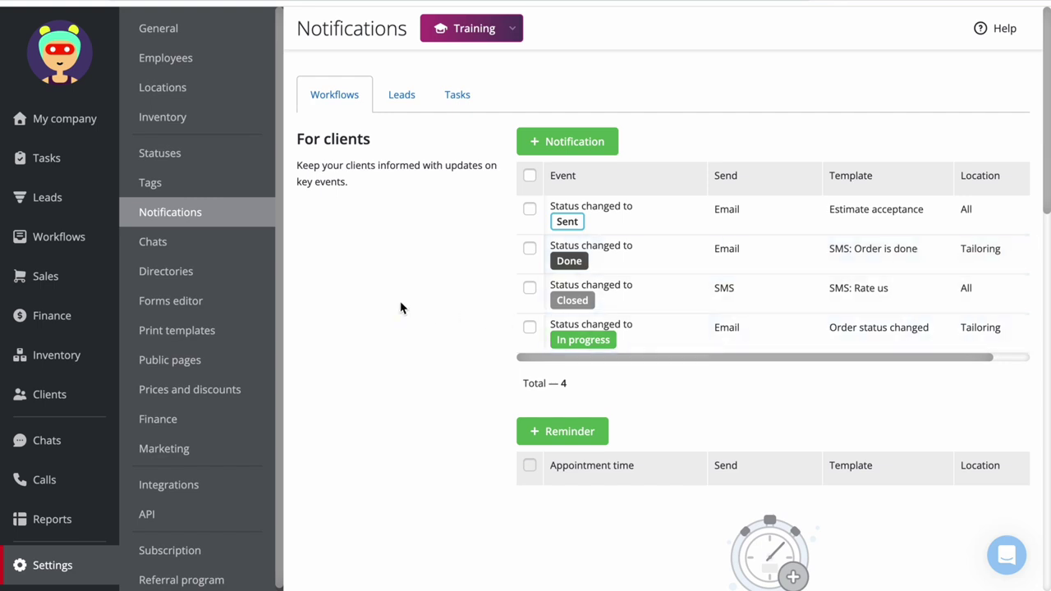
scroll(402, 307, down, 7)
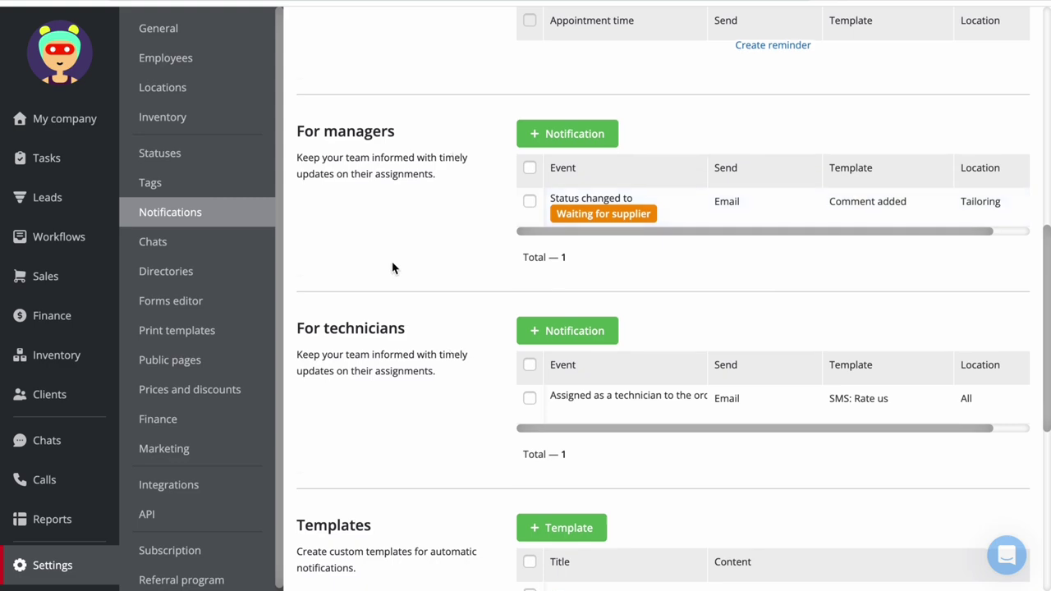
scroll(394, 267, down, 1)
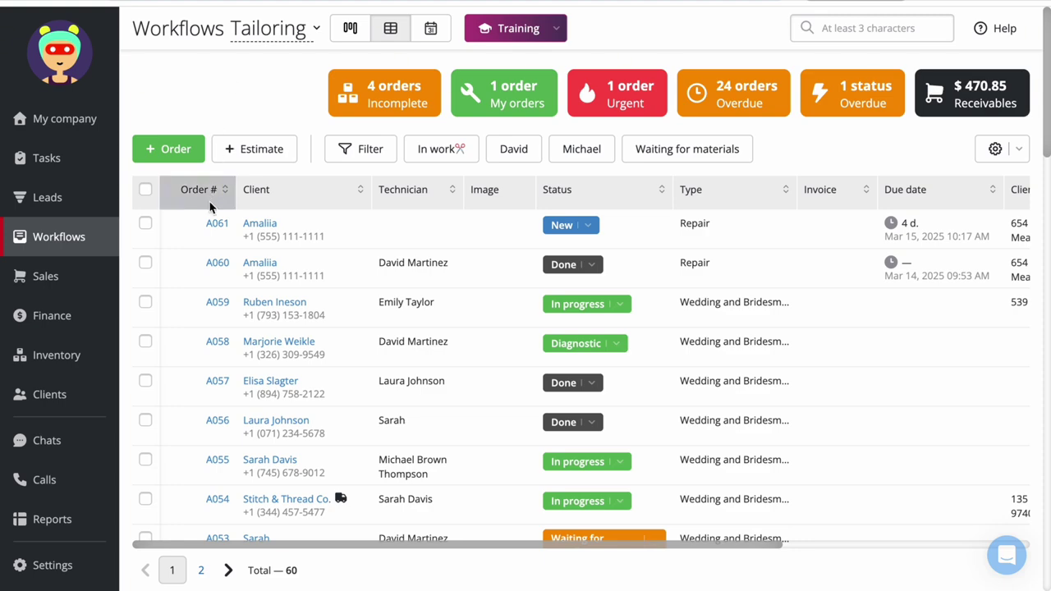
Open the newest Repair order and change its status to In progress and on to Waiting for Approval.
click(216, 224)
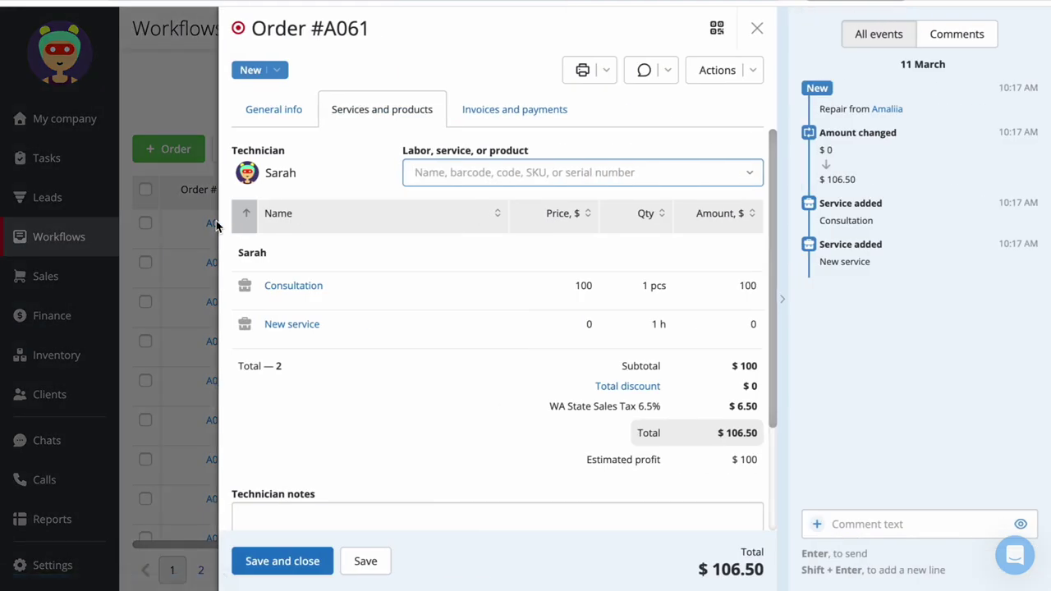
click(276, 72)
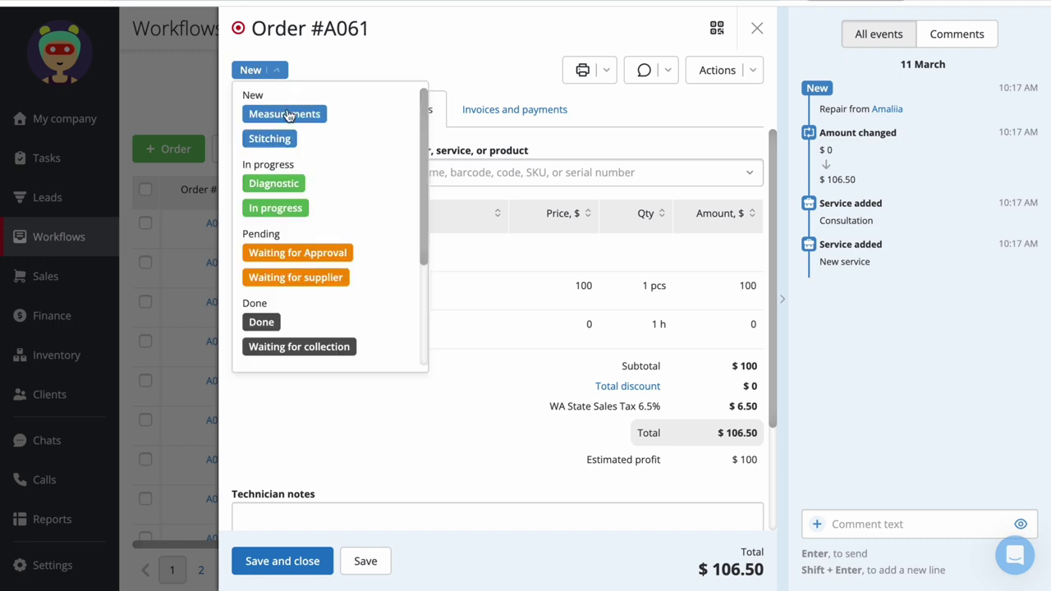
click(278, 208)
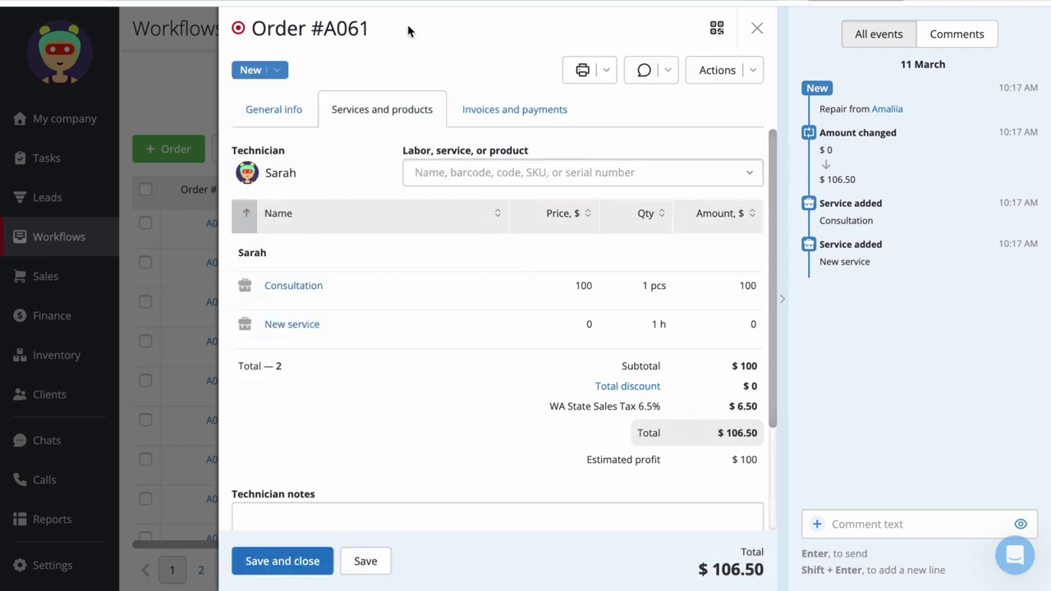
click(279, 72)
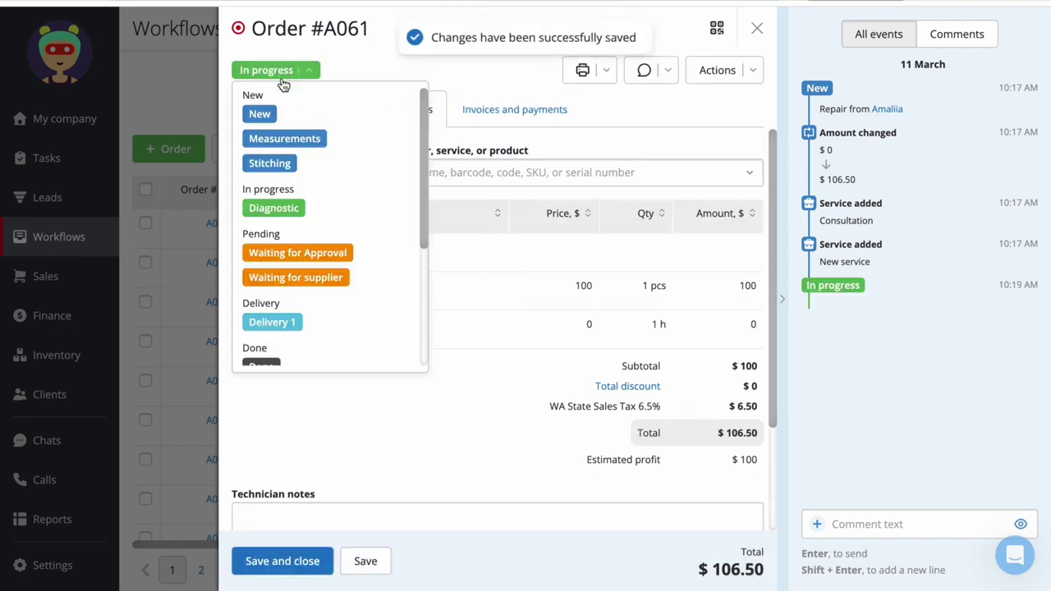
click(300, 252)
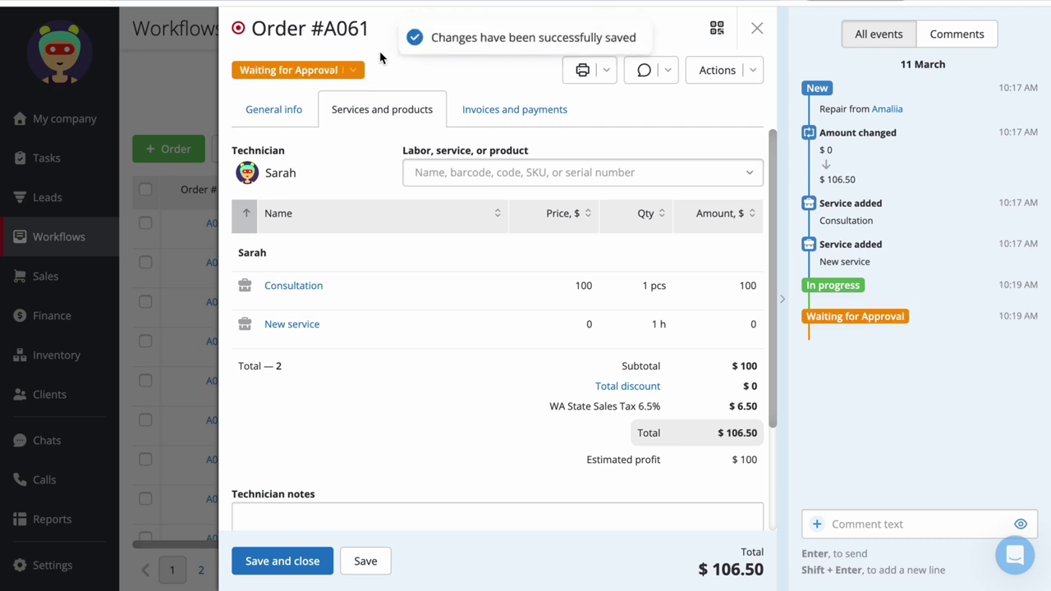
Post the comment "comments" in the order's event feed.
click(788, 188)
click(1023, 174)
click(888, 530)
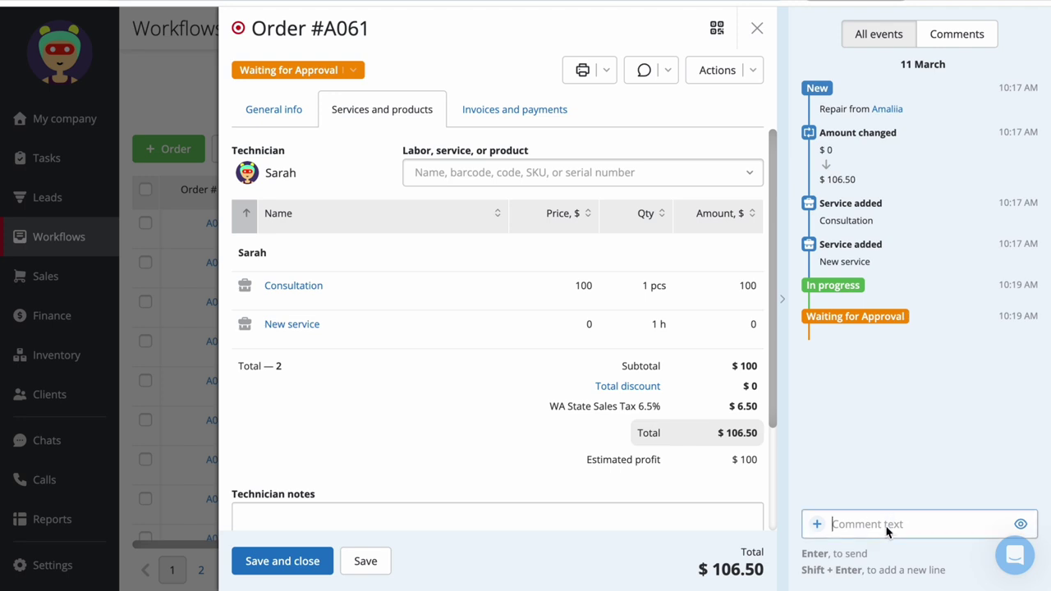
mouse_move(813, 289)
mouse_move(809, 250)
text(comments)
key(Return)
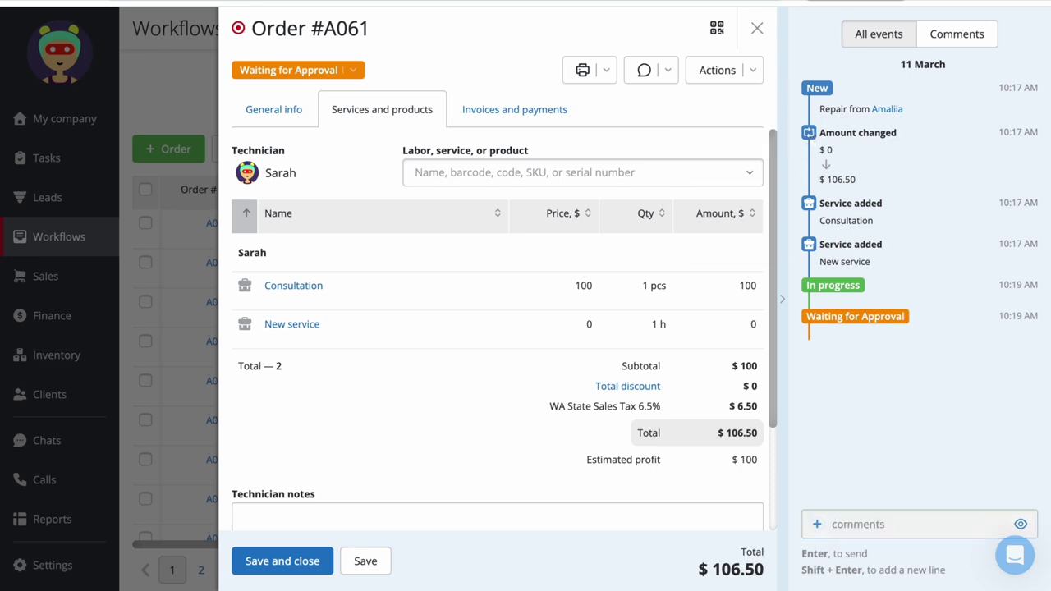
Attach the files images-1.jpg and images.jpg to the order's event feed.
click(816, 524)
click(824, 489)
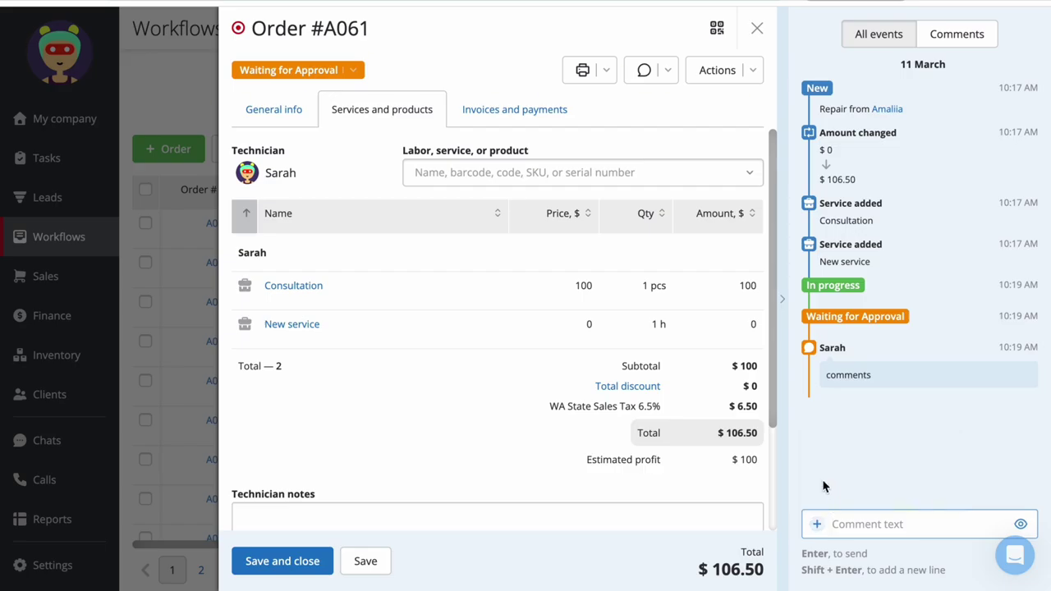
click(257, 426)
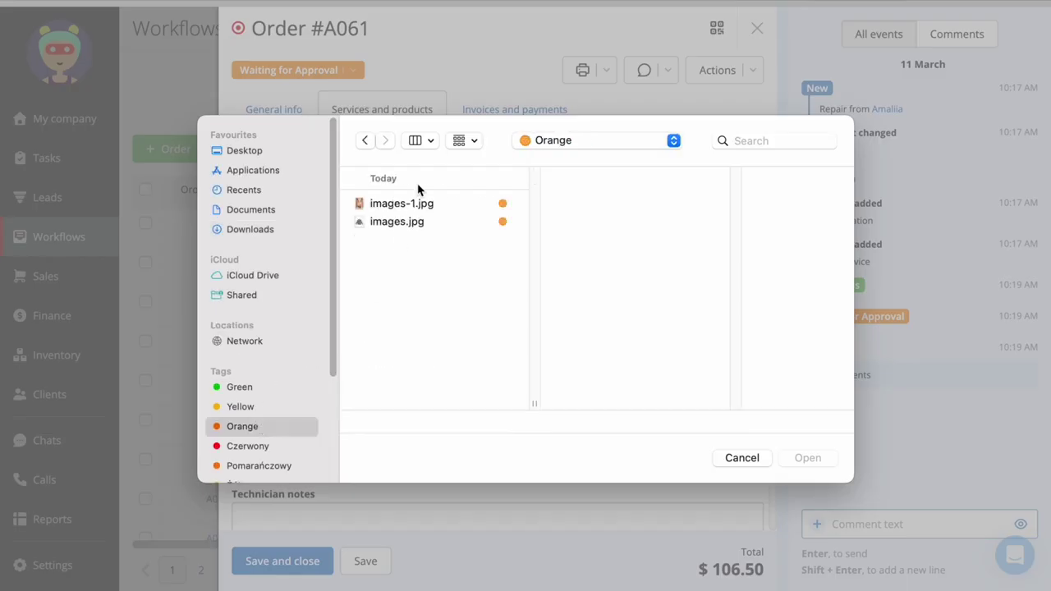
click(411, 203)
shift+click(410, 221)
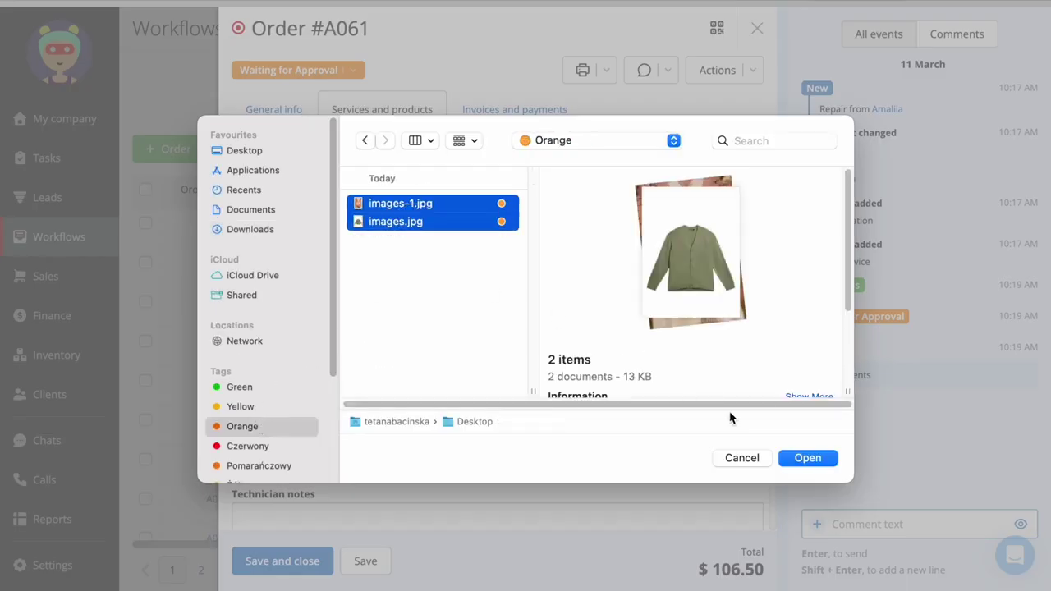
click(801, 458)
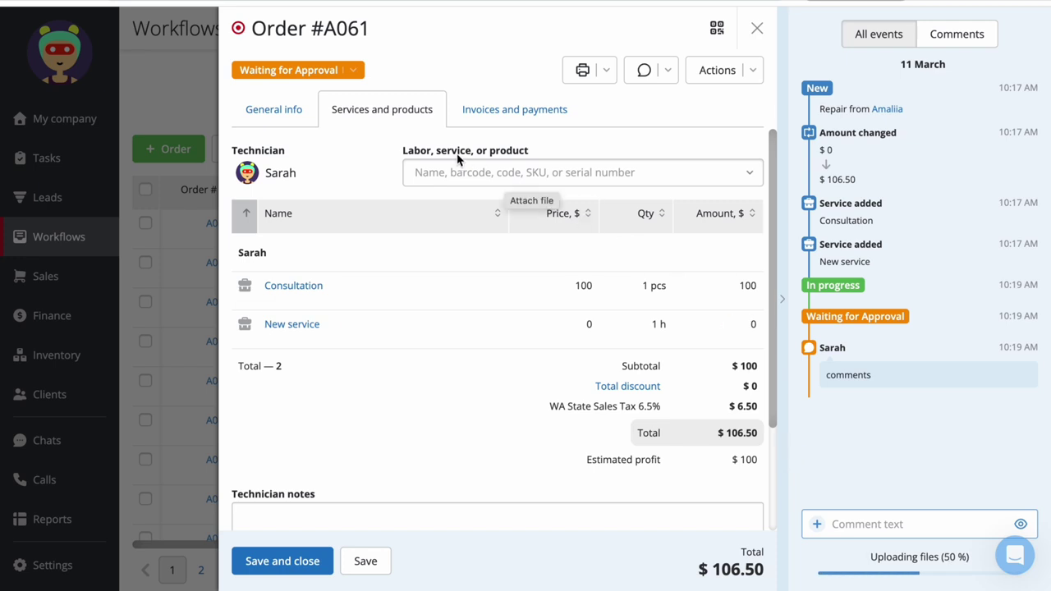
Set the order's status to Done.
click(349, 73)
scroll(345, 270, down, 3)
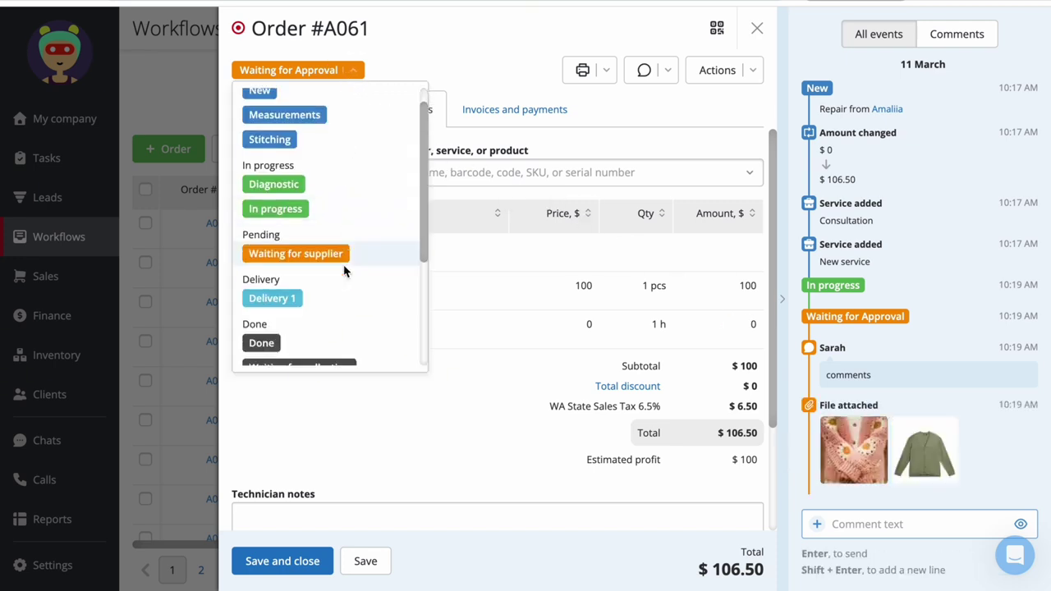
click(345, 270)
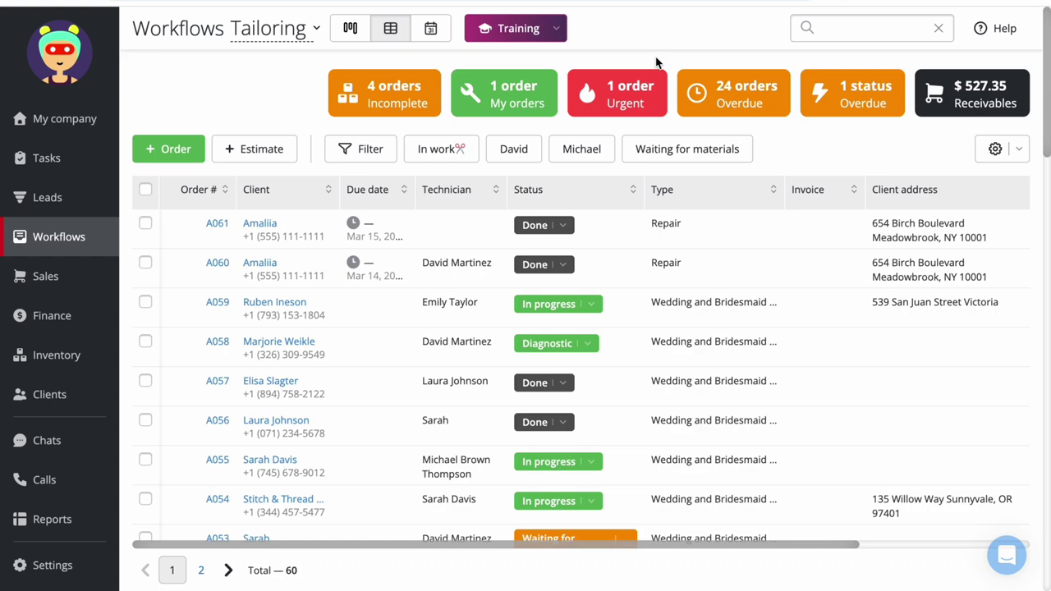
Find the order in Workflows by its barcode number and change its status to Closed.
click(819, 28)
text(2000000003313)
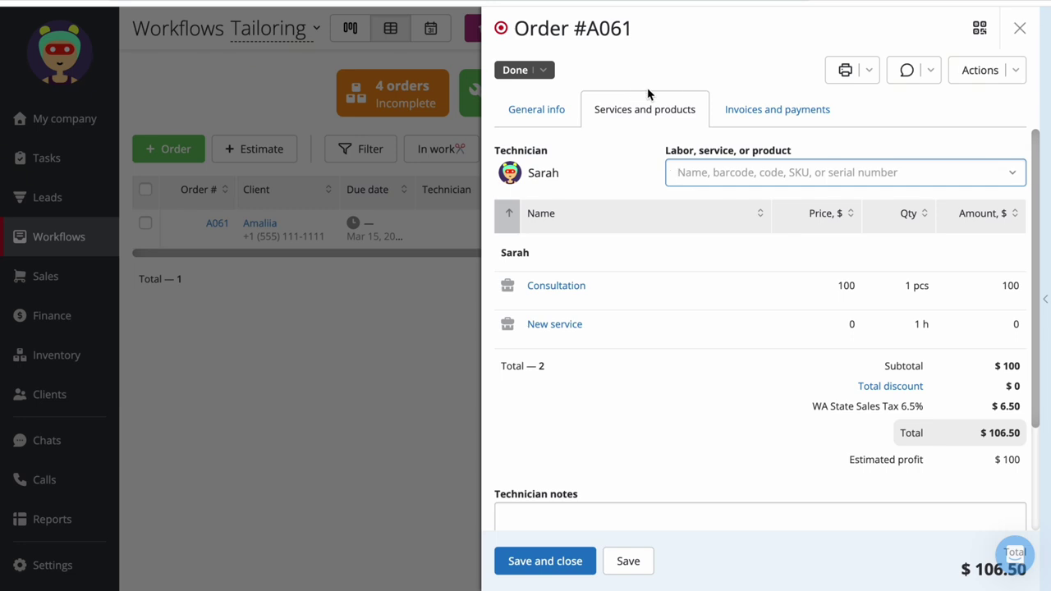
click(545, 72)
scroll(586, 223, down, 3)
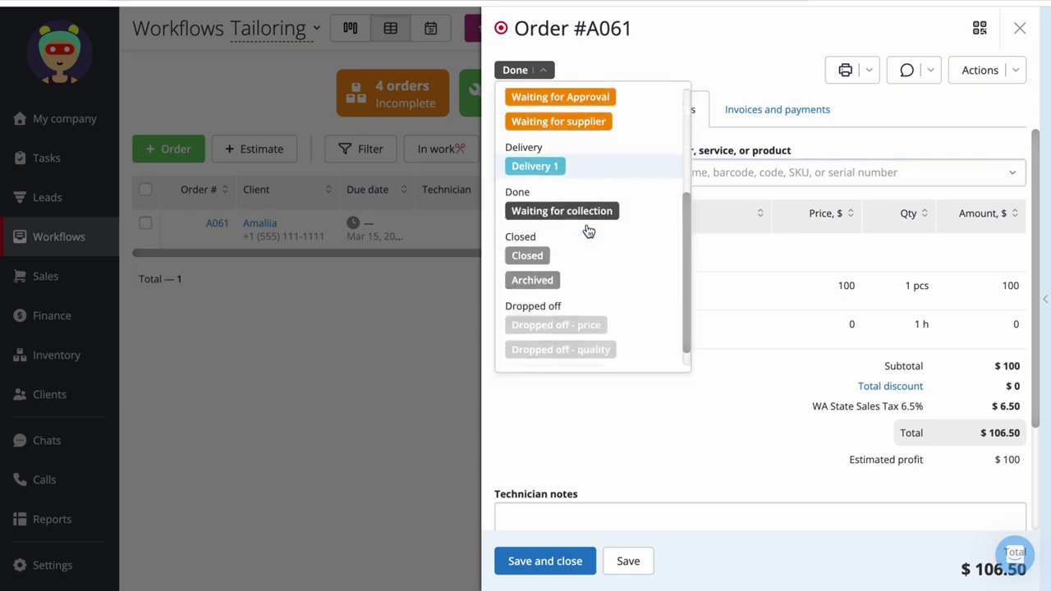
click(586, 254)
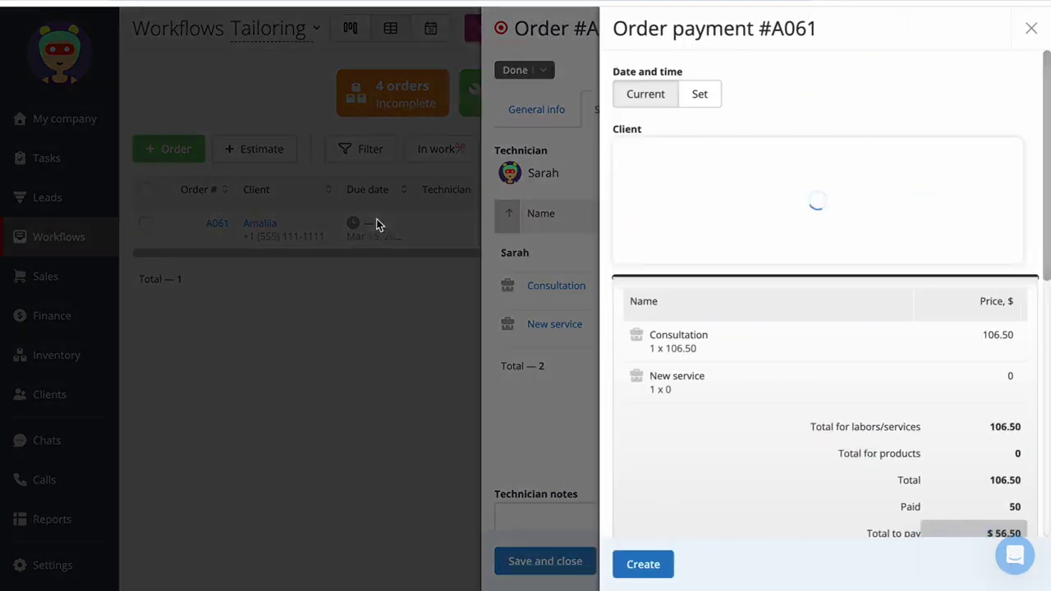
Record the order's remaining balance as a cash payment to a chosen cashbox and return to the full order list.
scroll(891, 141, down, 3)
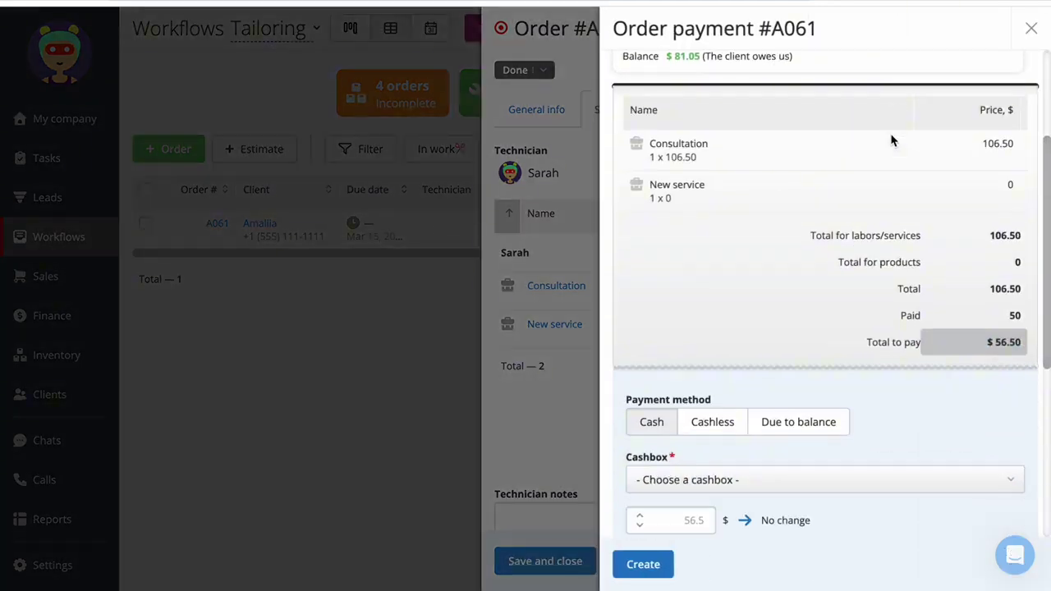
scroll(891, 140, down, 2)
click(690, 221)
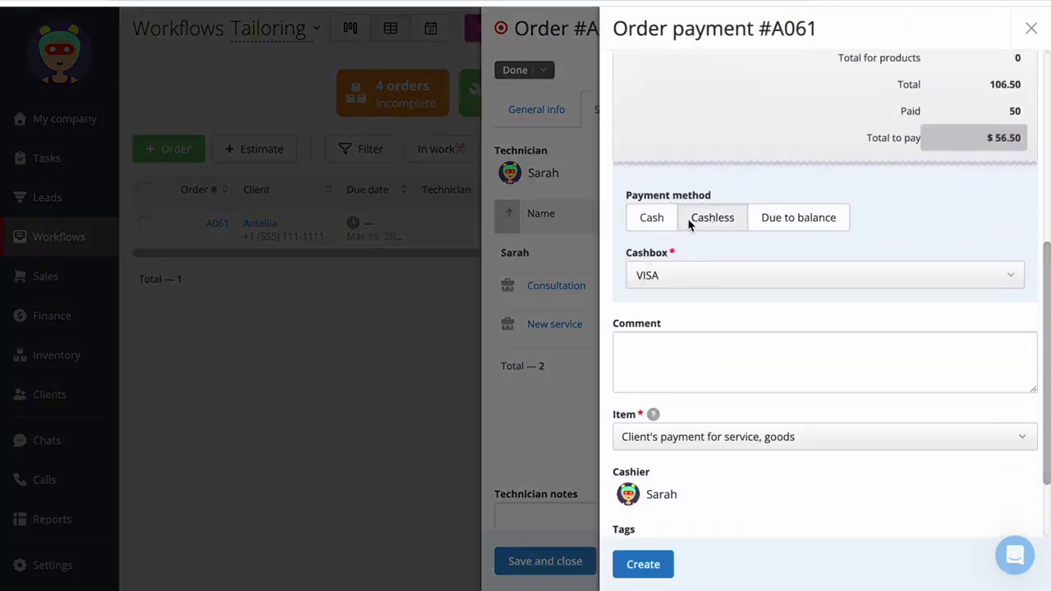
click(656, 218)
click(792, 277)
click(838, 252)
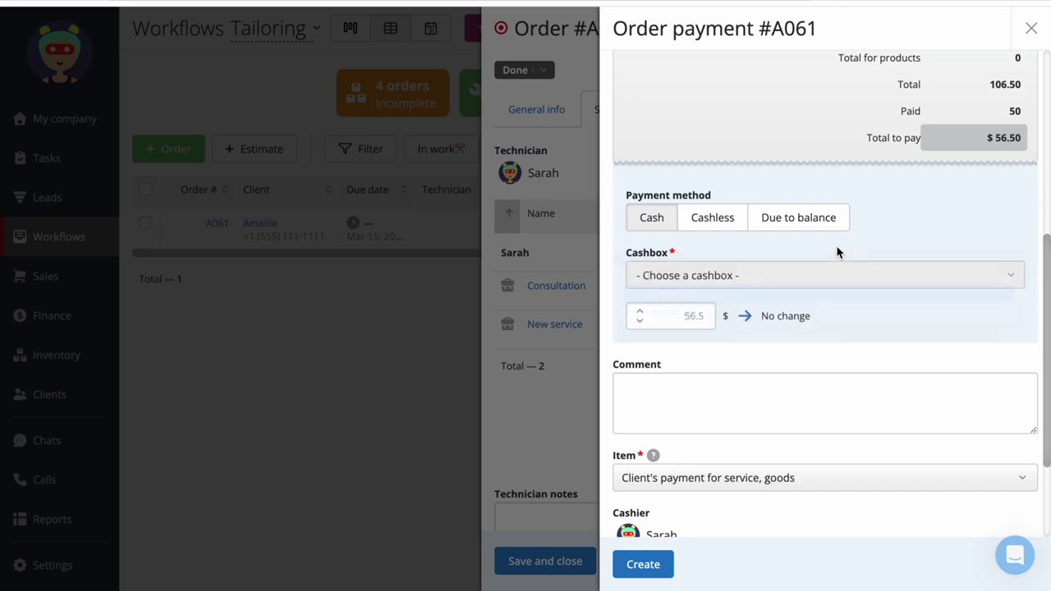
scroll(701, 443, down, 2)
click(640, 563)
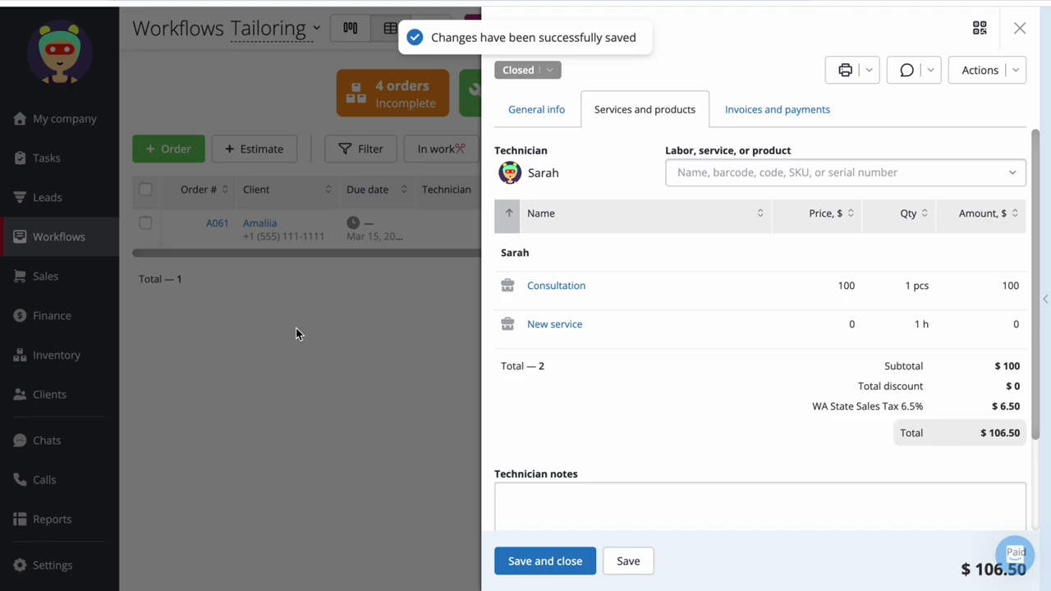
click(296, 333)
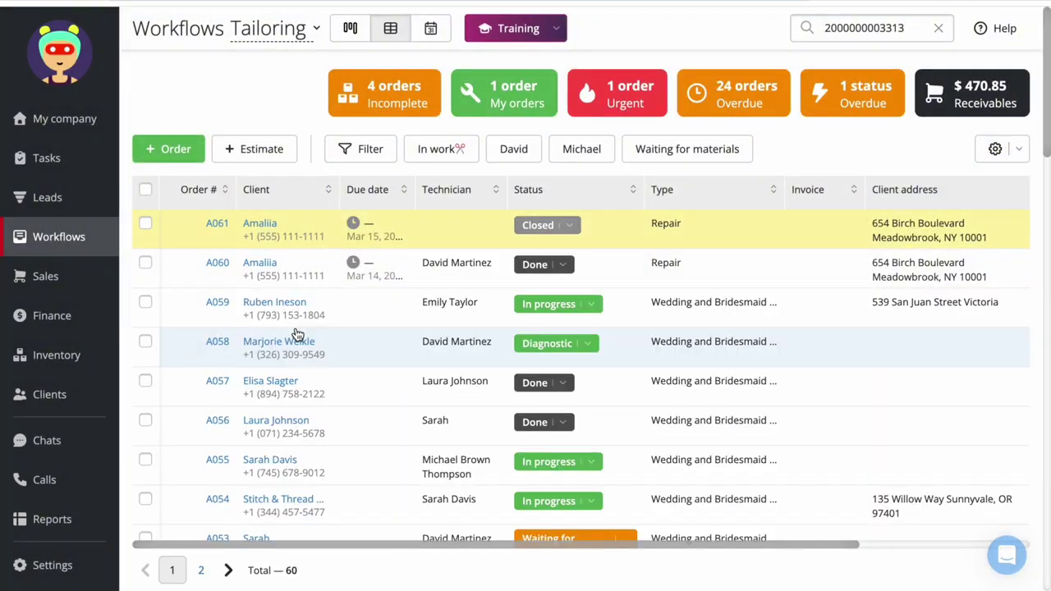
click(320, 316)
click(271, 103)
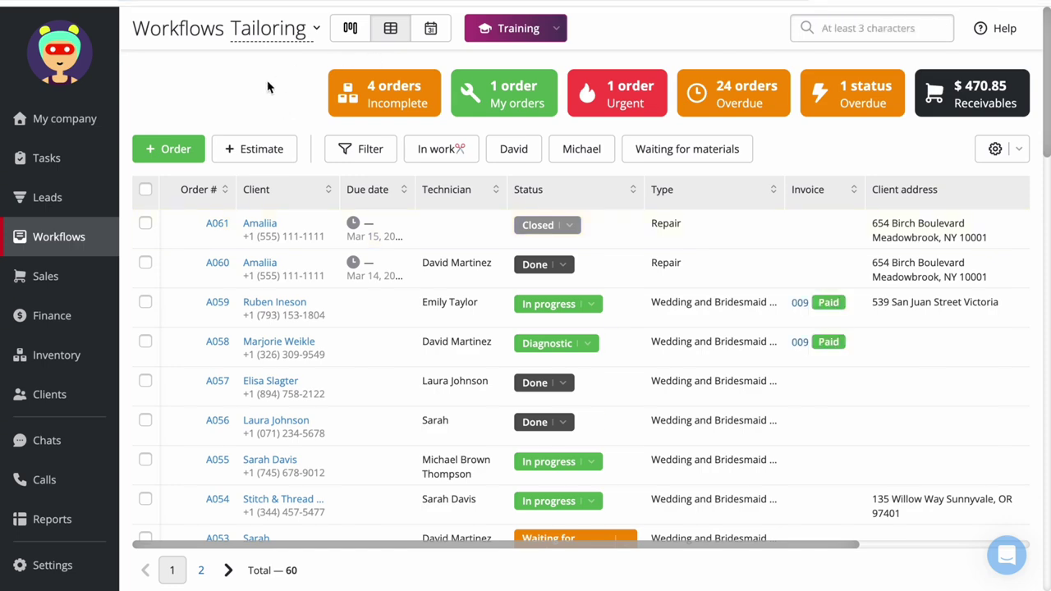
Create an invoice with the Cash payment method from the second order in the list, and close that order.
click(192, 261)
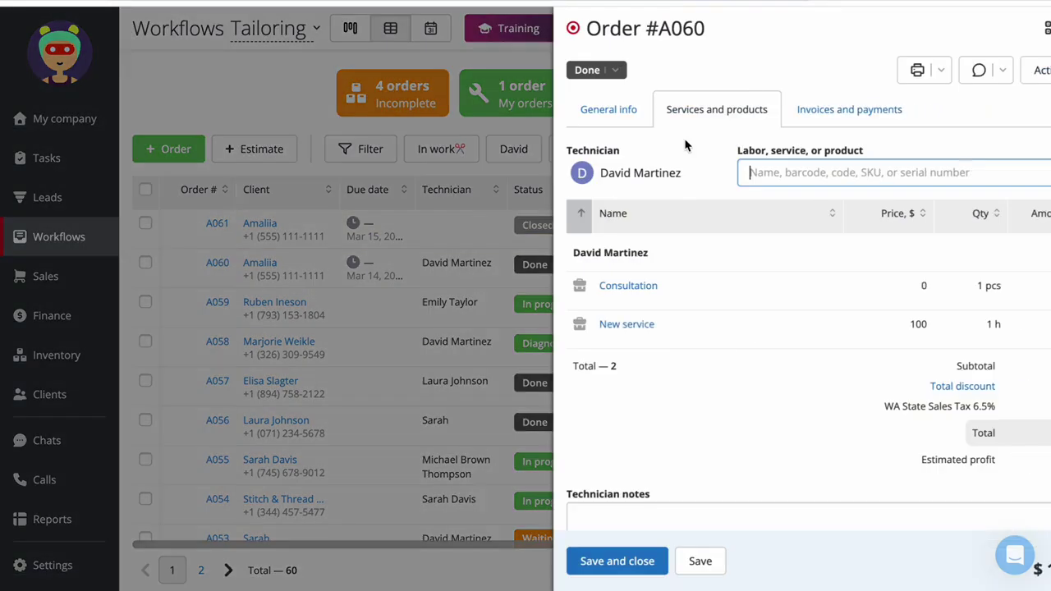
click(763, 112)
click(534, 157)
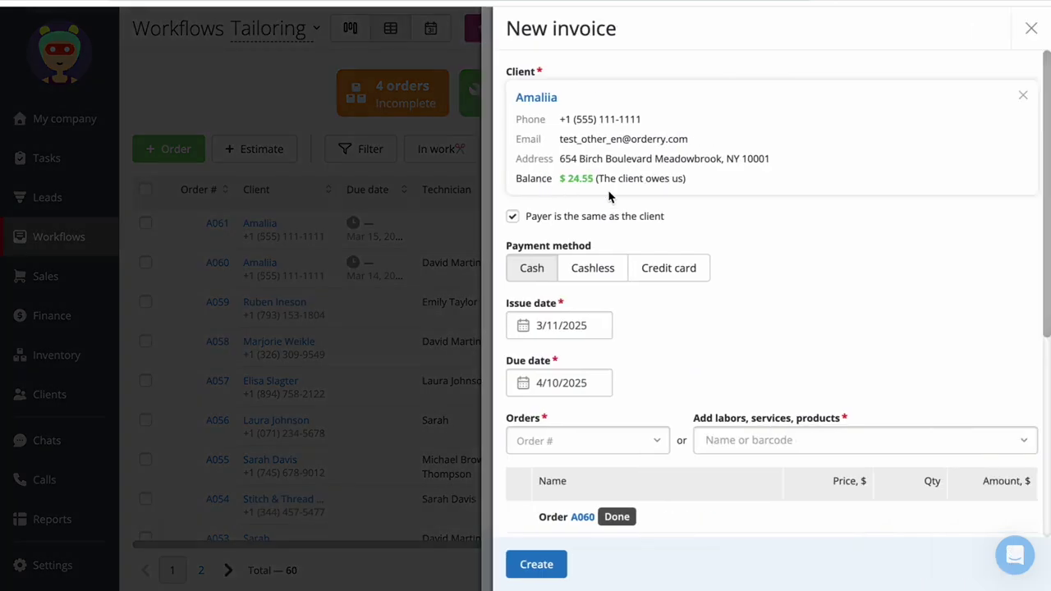
scroll(813, 211, down, 4)
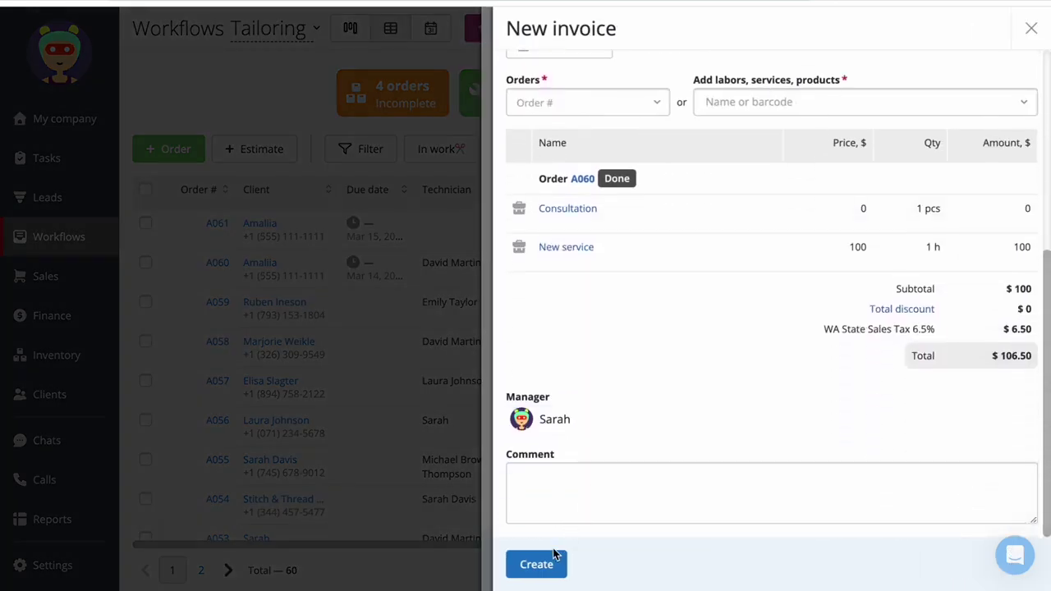
click(549, 563)
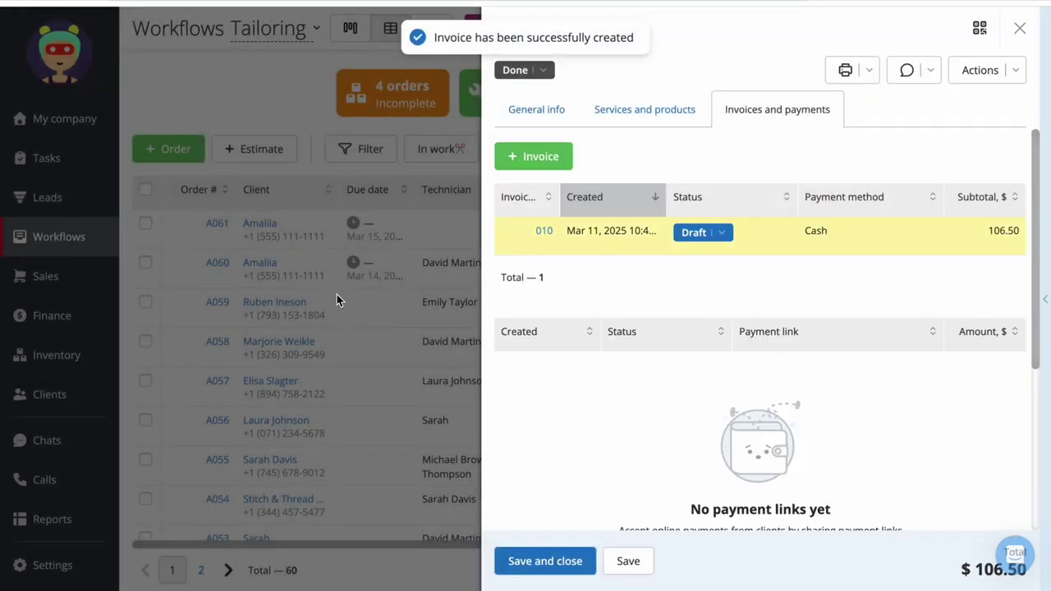
click(336, 294)
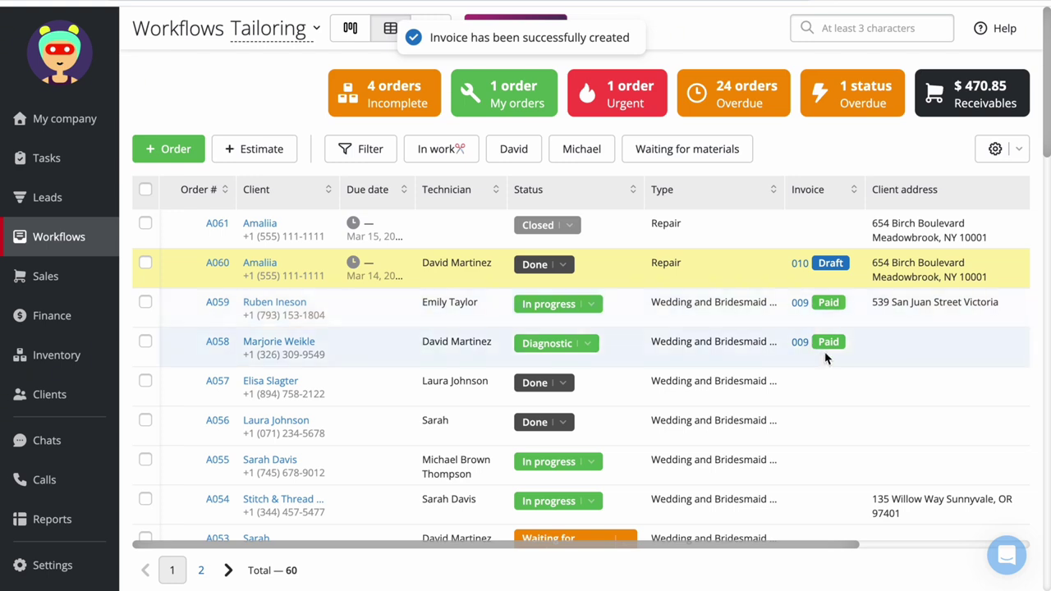
Select the fourth and fifth orders in the list, review the available bulk actions, and clear the selection.
click(146, 341)
click(145, 380)
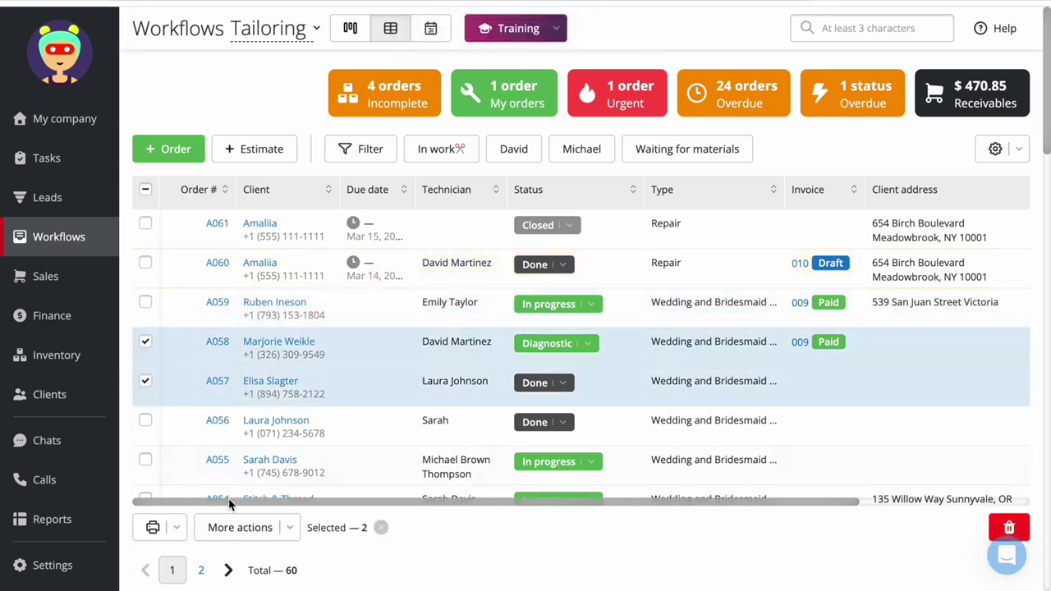
click(246, 527)
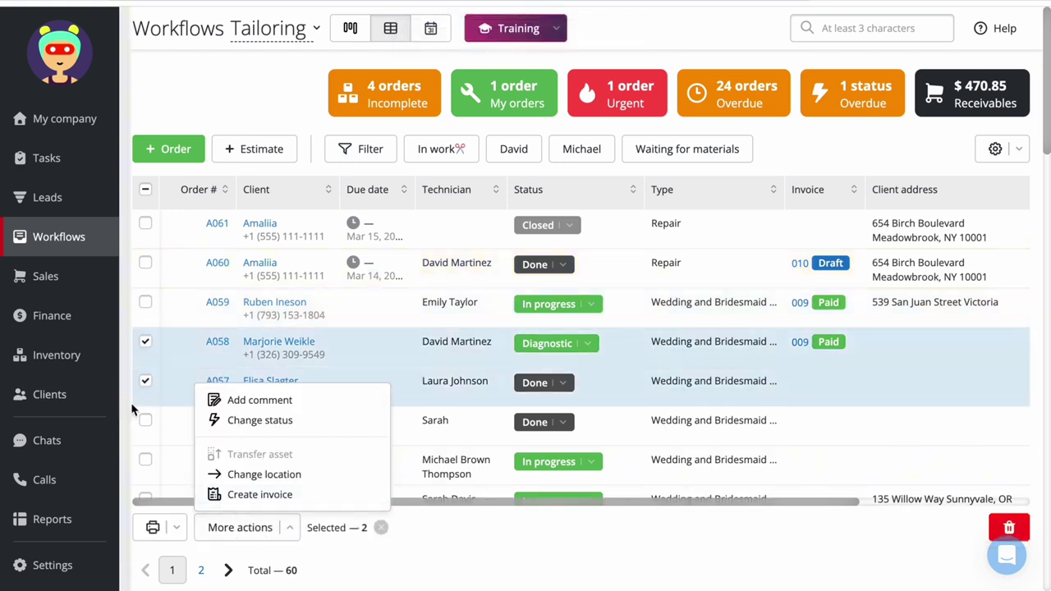
click(146, 380)
click(145, 341)
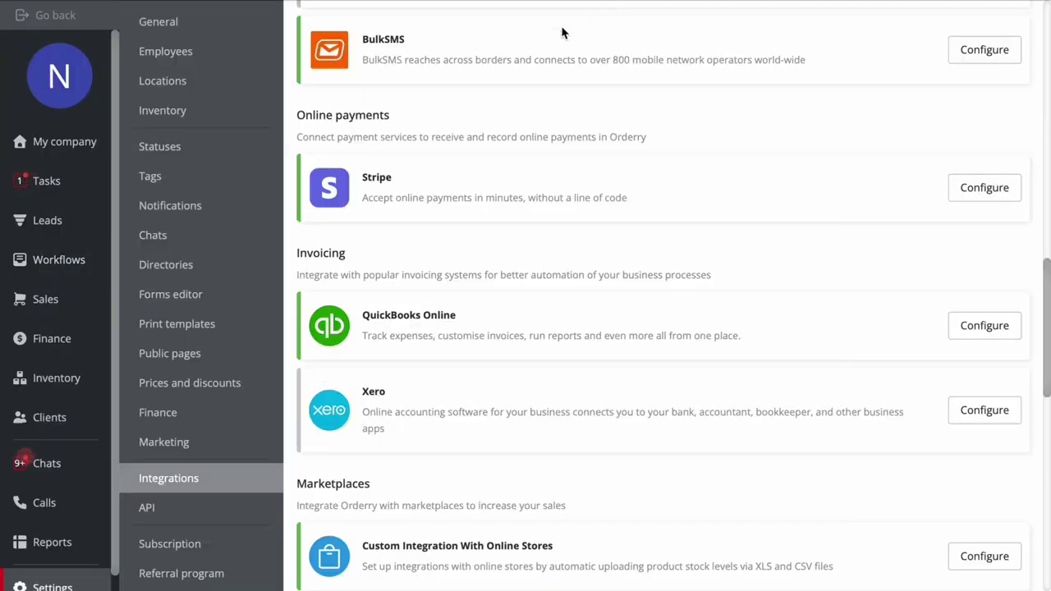
View the Stripe integration settings and the SMS payment link in the newest ticket's event feed.
click(959, 190)
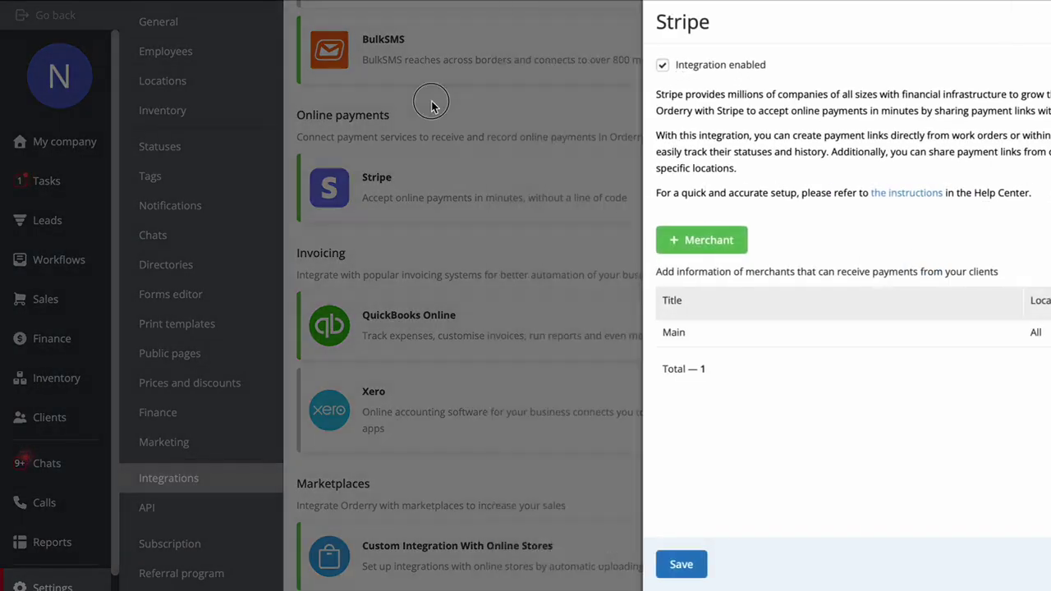
click(429, 103)
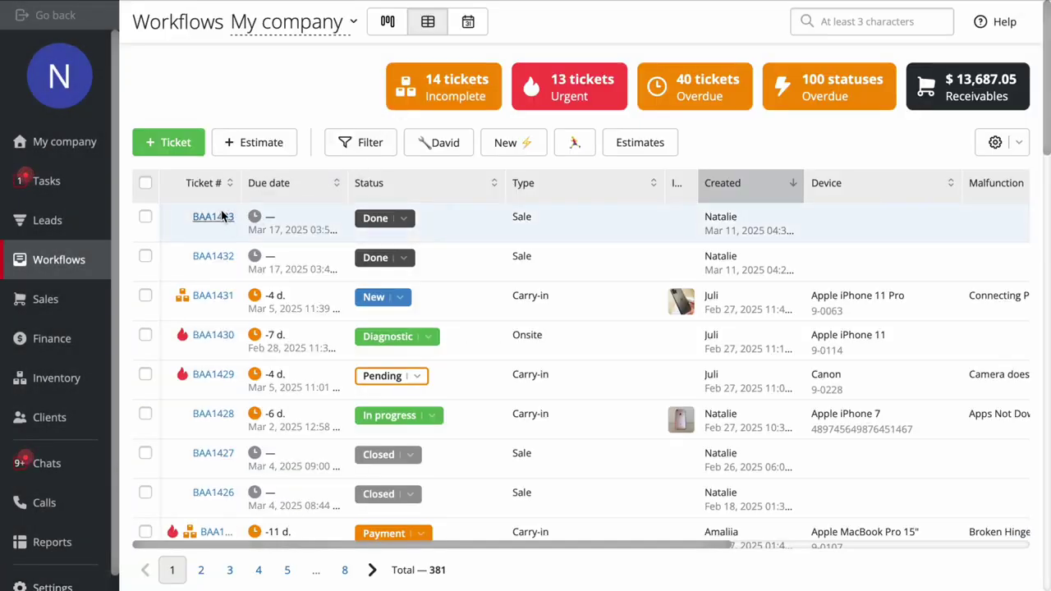
click(305, 215)
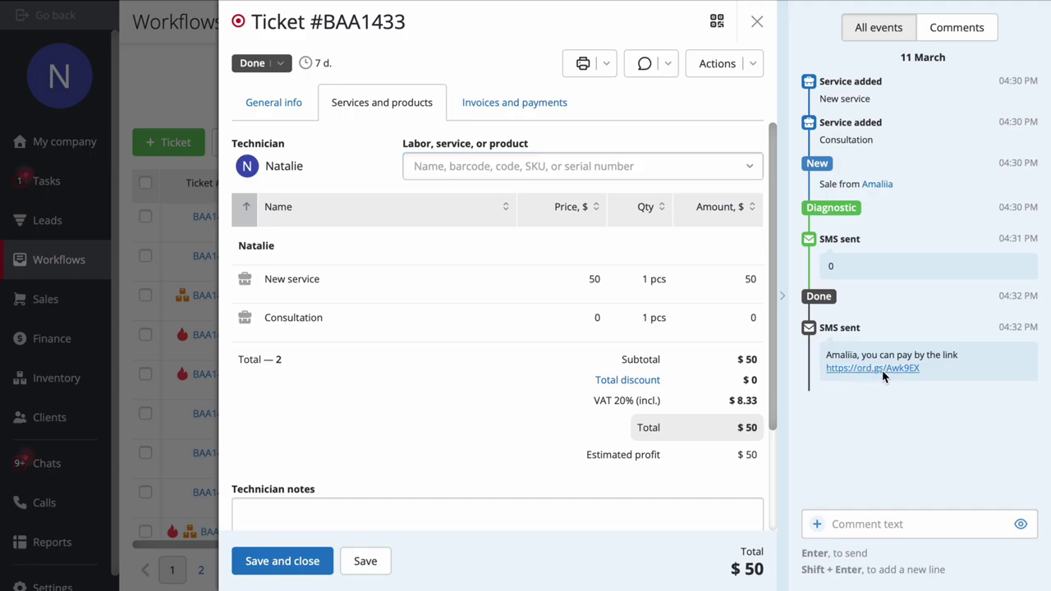
click(885, 376)
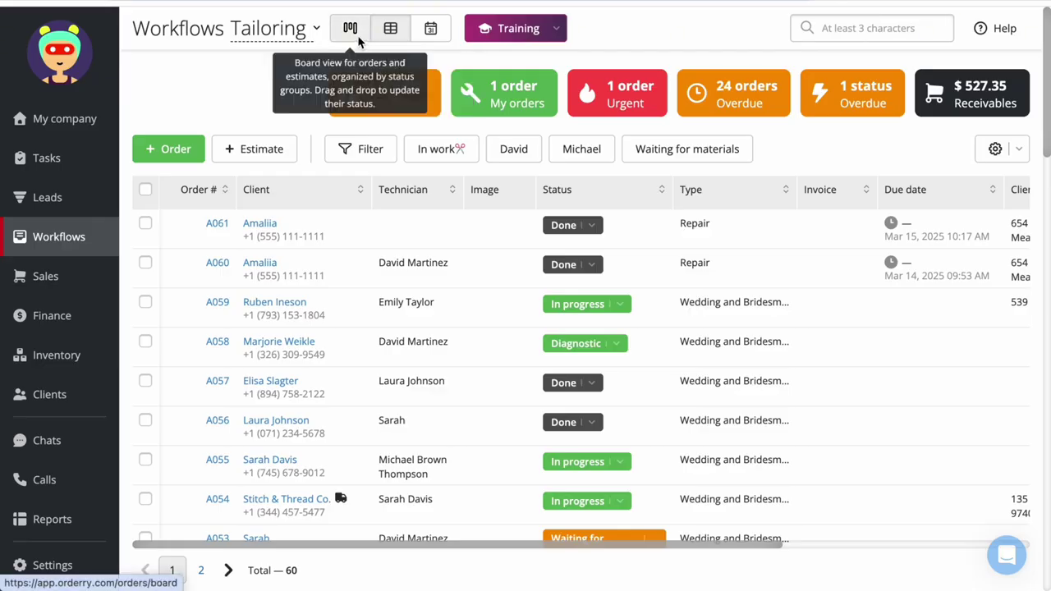
Switch the orders to the board view, filter them by the Done status, and check the Manager and Type filter choices.
click(351, 28)
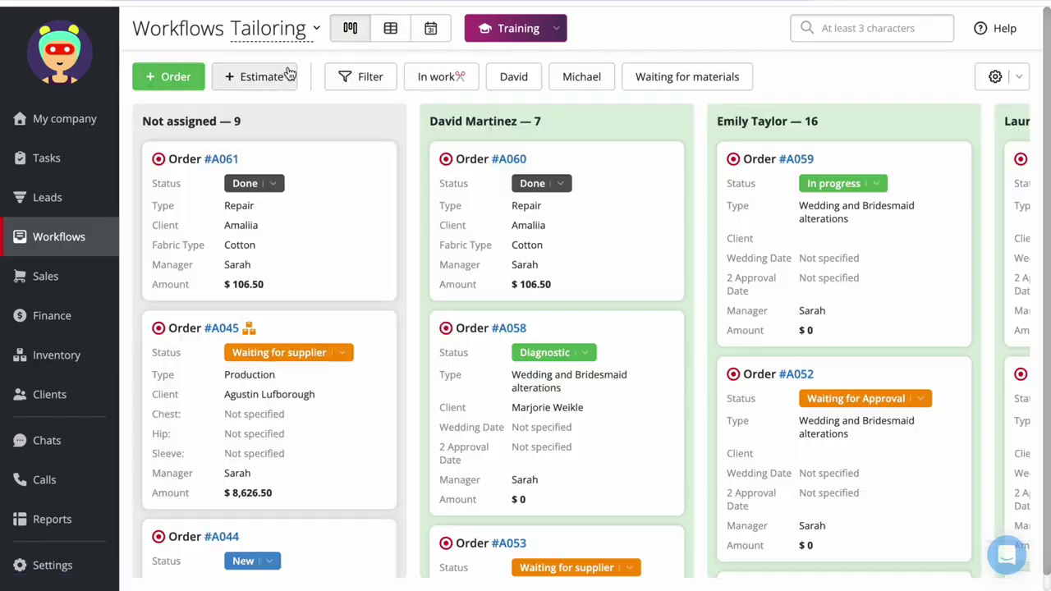
click(358, 80)
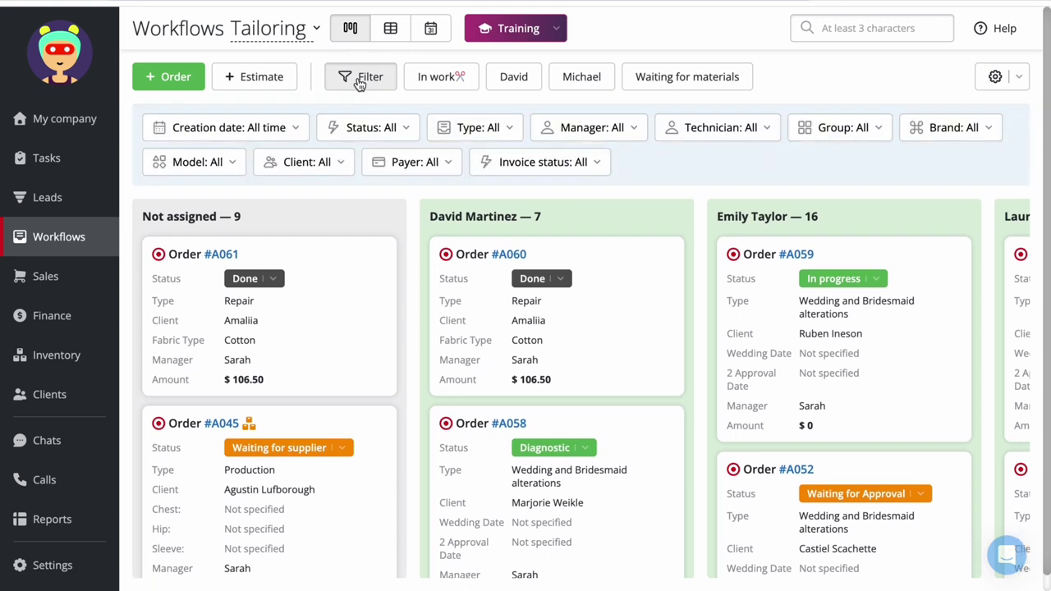
click(401, 132)
click(536, 358)
scroll(419, 273, down, 5)
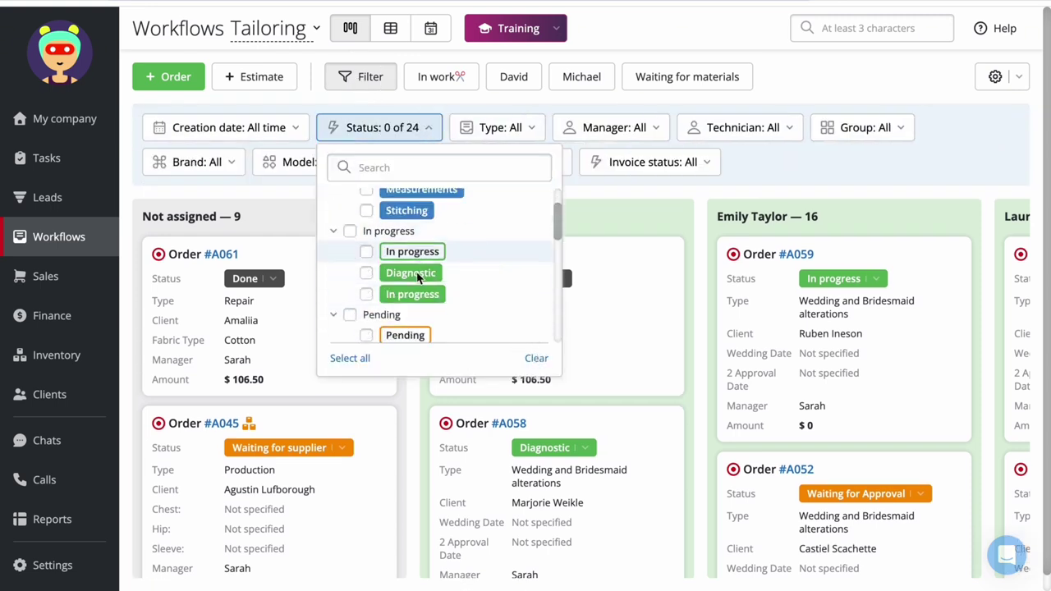
scroll(414, 276, down, 2)
click(366, 266)
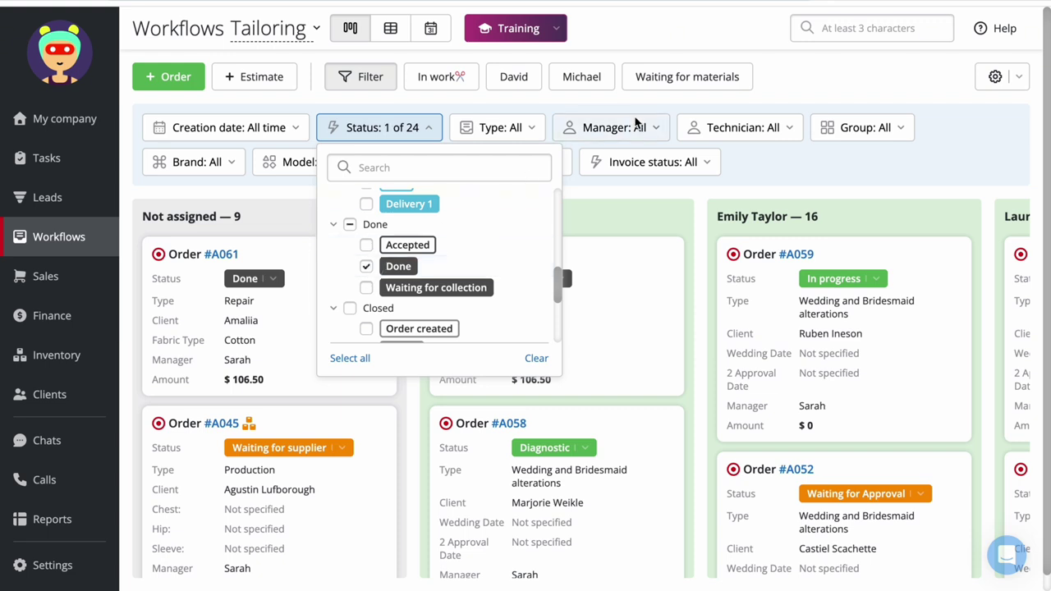
click(675, 55)
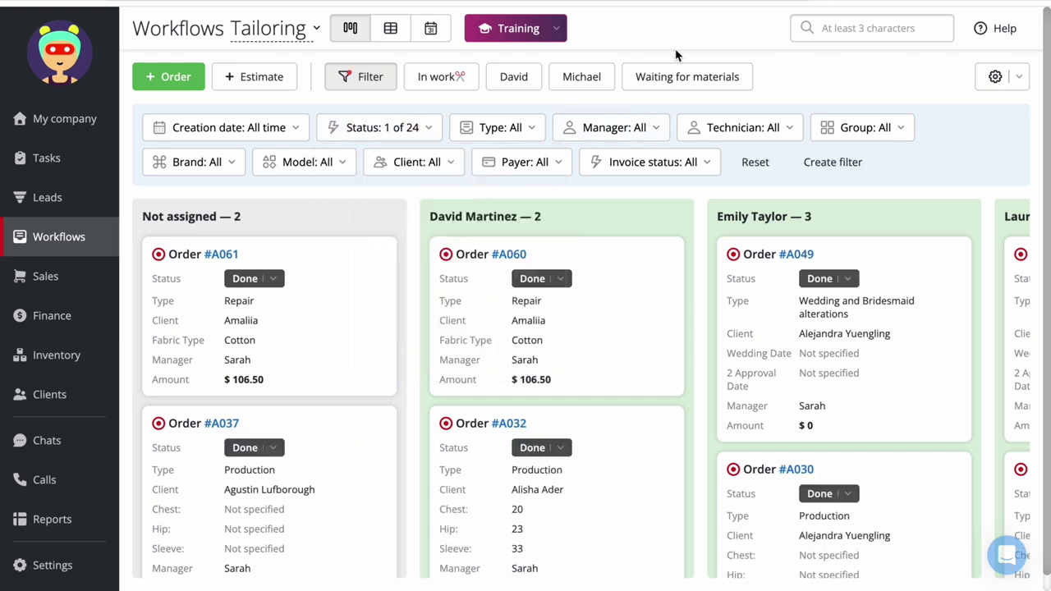
click(640, 129)
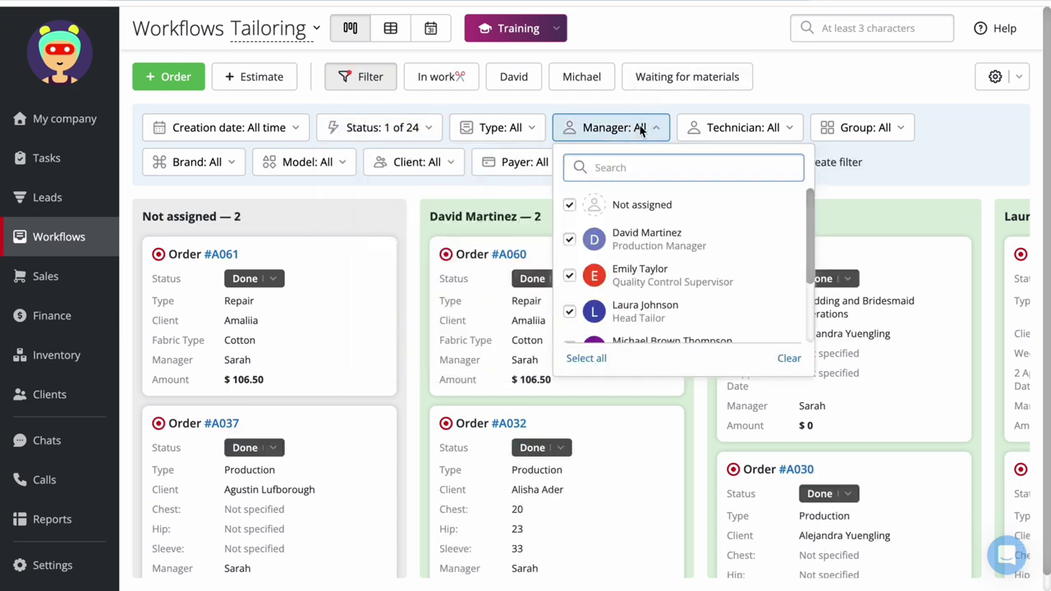
click(532, 129)
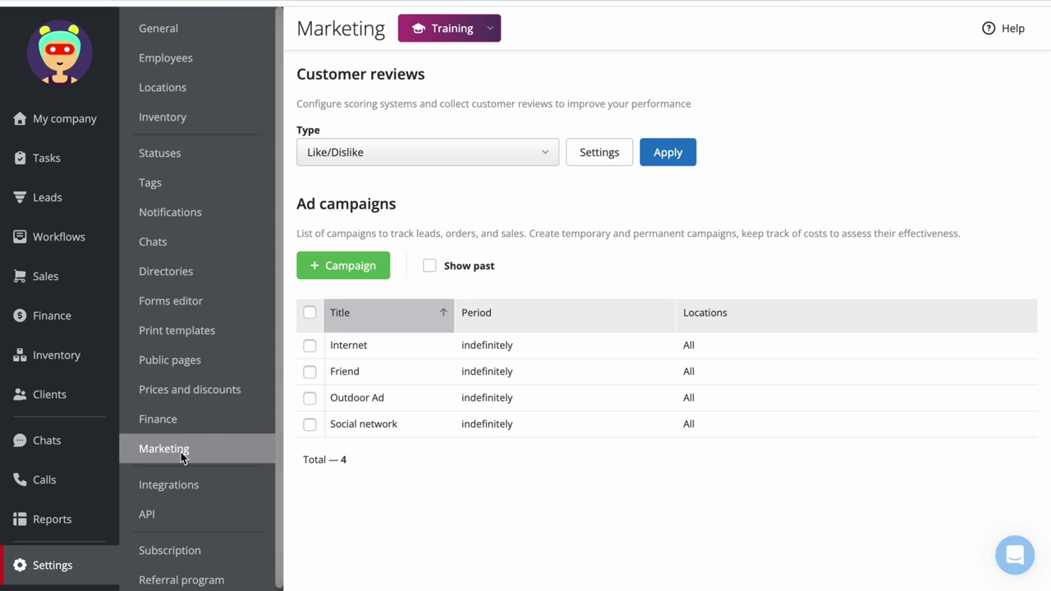
Set the customer review type to 5-point scale and open its settings.
click(483, 156)
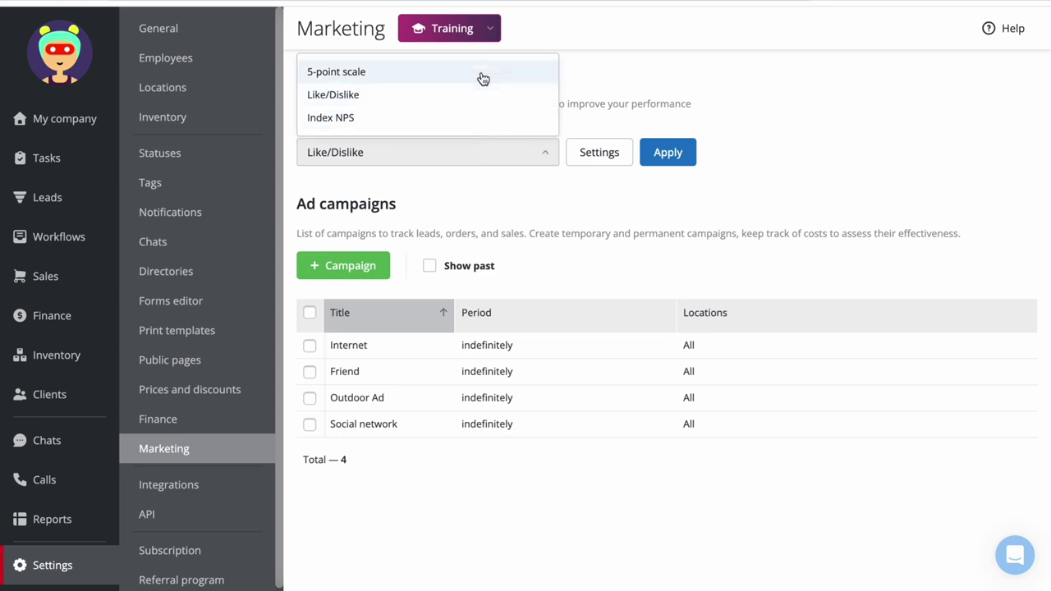
click(471, 73)
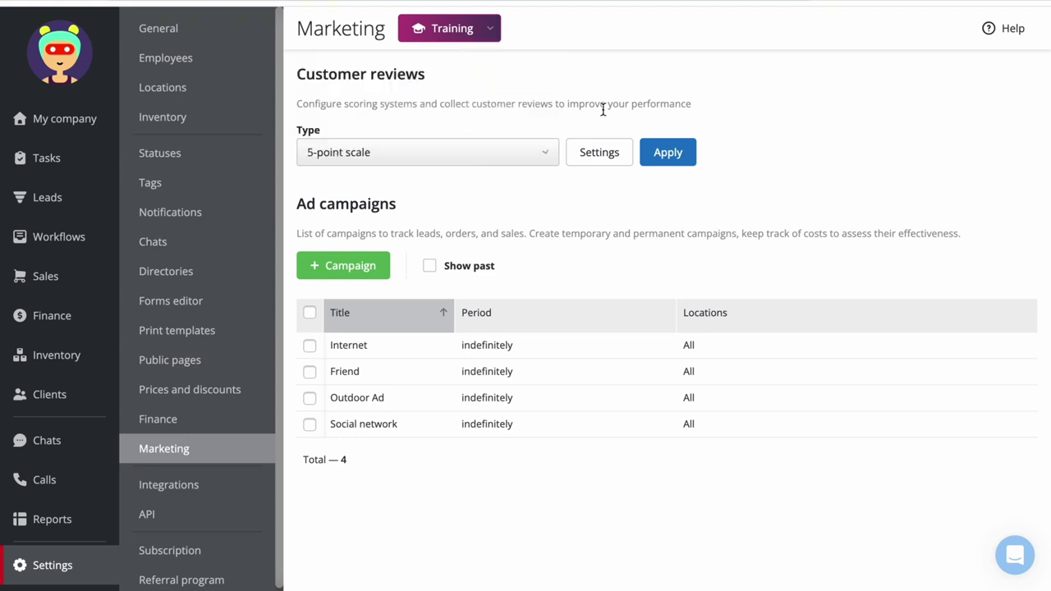
click(599, 152)
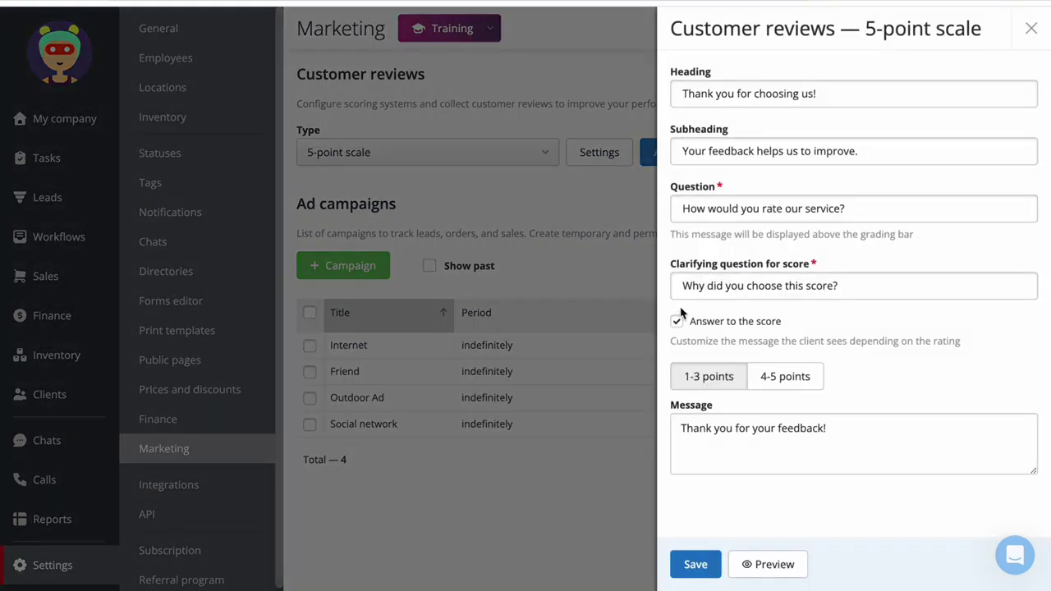
Review the client answer messages for 4-5 points and 1-3 points, and save the 5-point scale review settings.
click(678, 321)
click(690, 325)
click(785, 379)
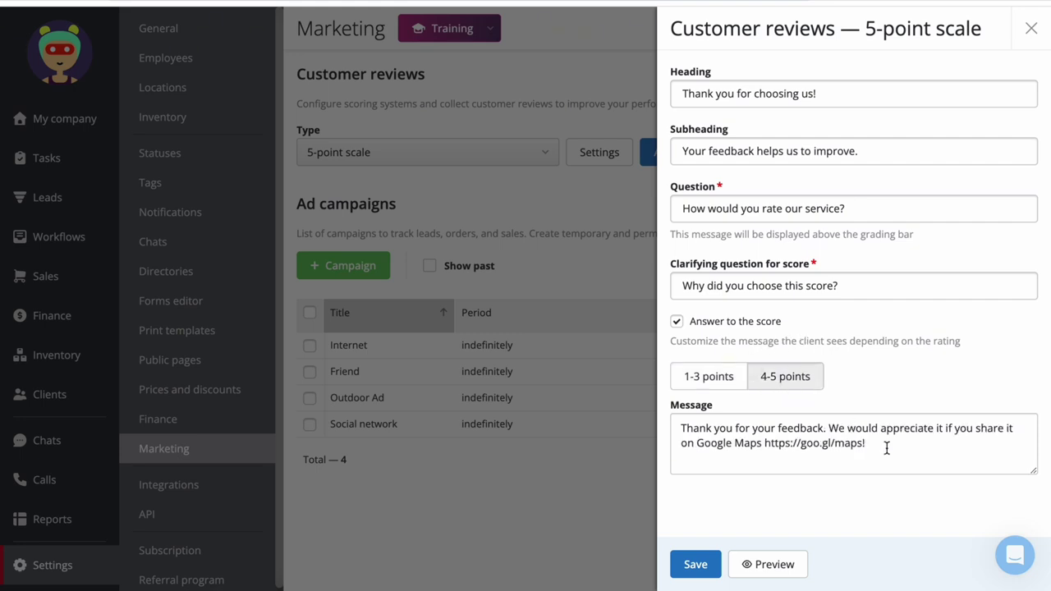
drag(887, 447, 768, 448)
click(905, 376)
click(704, 386)
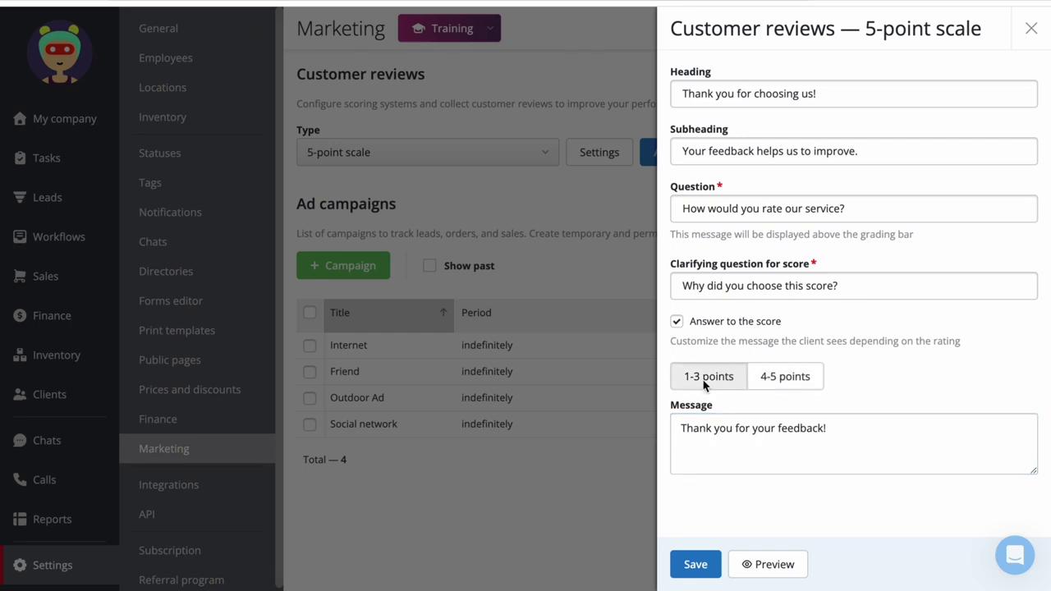
click(871, 437)
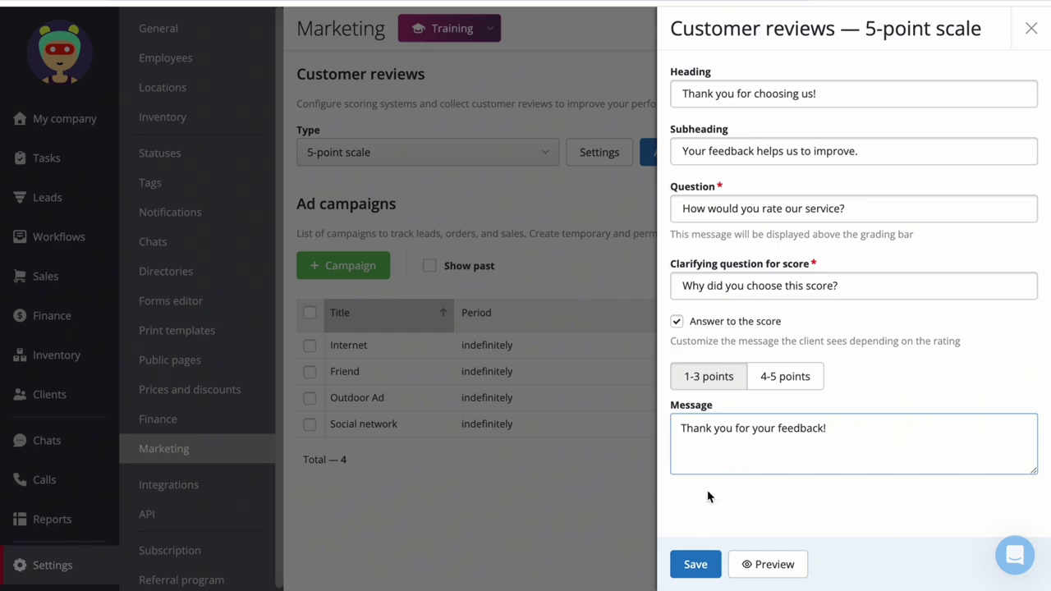
click(696, 564)
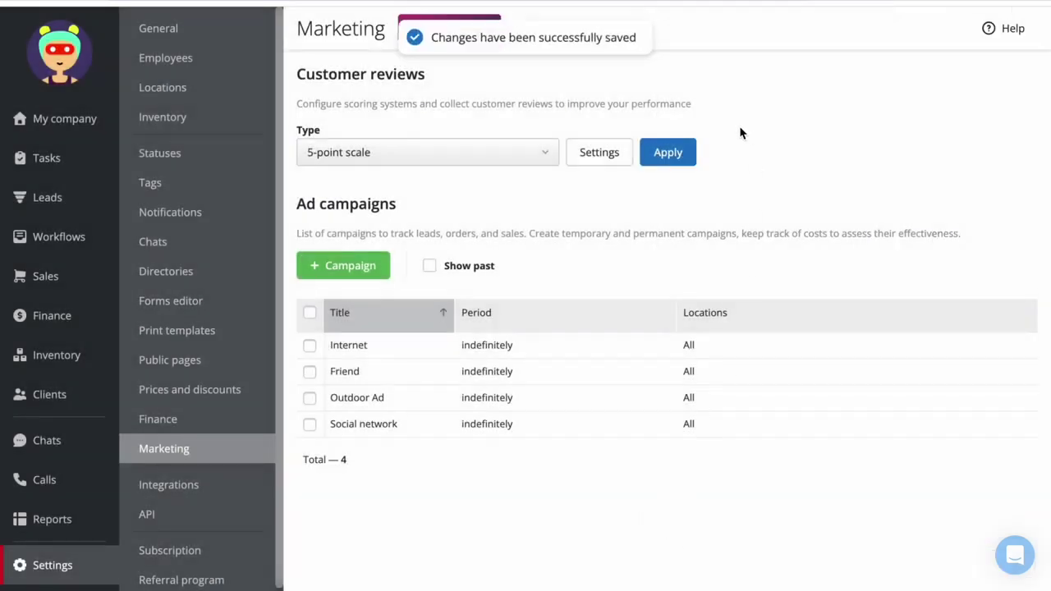
Examine the workflow notifications for clients, managers and technicians, and highlight the {Client Feedback URL} variable in the SMS: Rate us template.
click(176, 220)
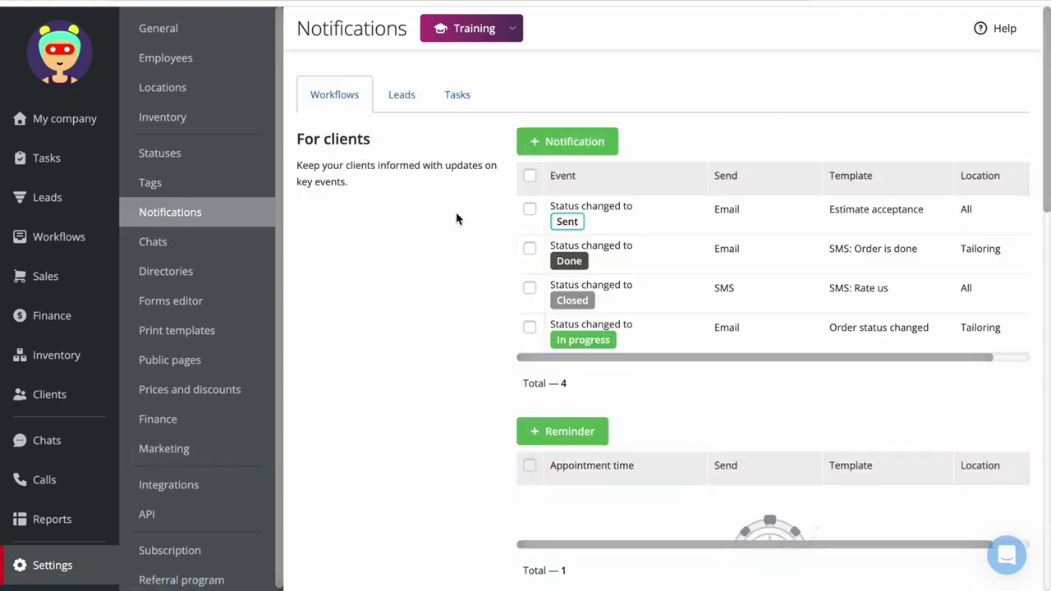
scroll(457, 218, down, 1)
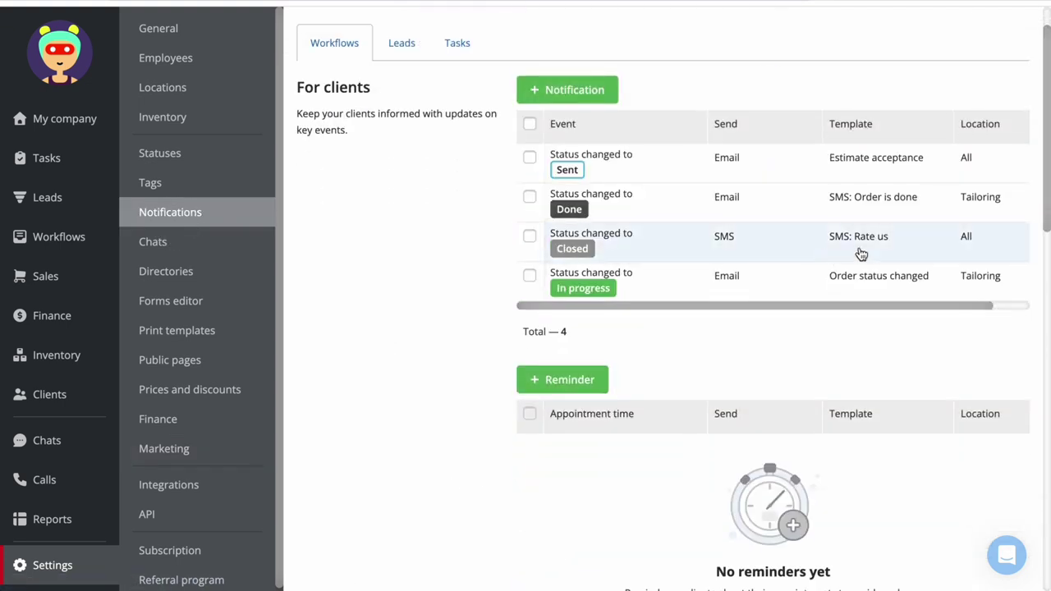
scroll(448, 253, down, 8)
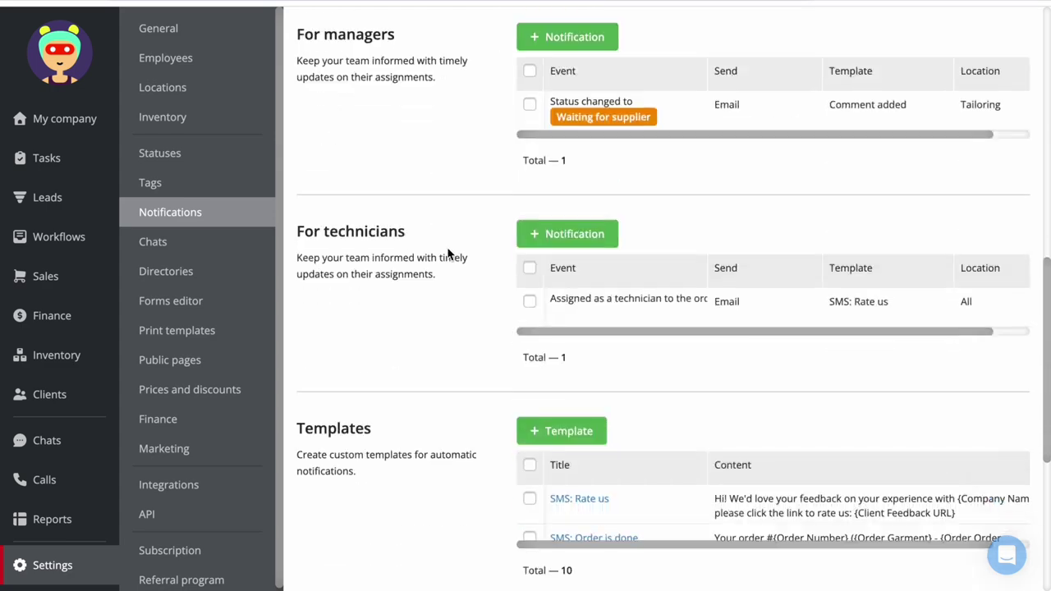
scroll(448, 253, down, 4)
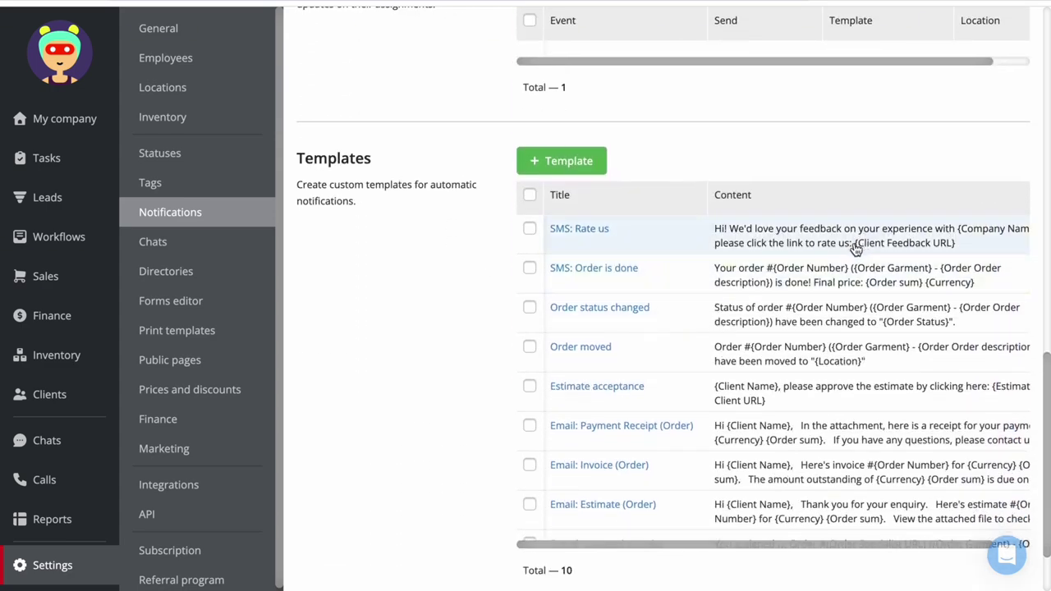
drag(855, 245, 969, 247)
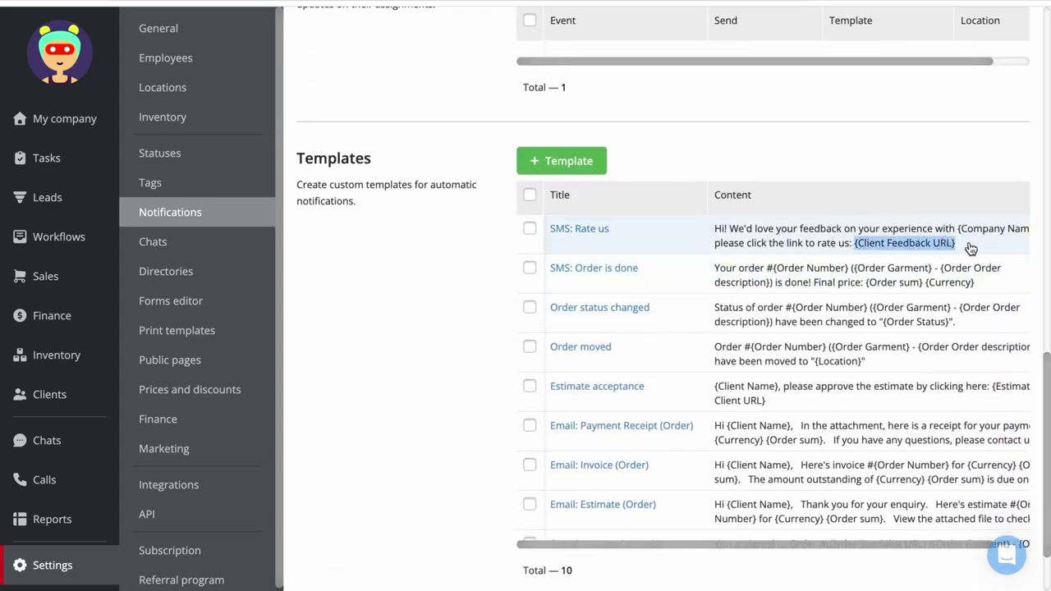
click(970, 247)
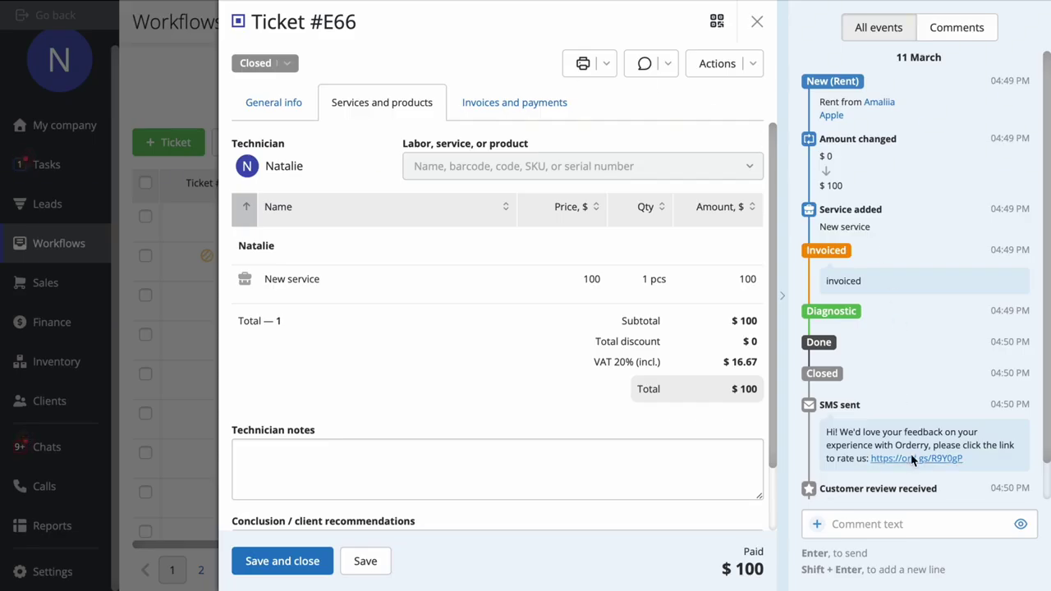
Follow the rating link in the closed ticket's SMS event and look through the ticket's event feed.
click(912, 459)
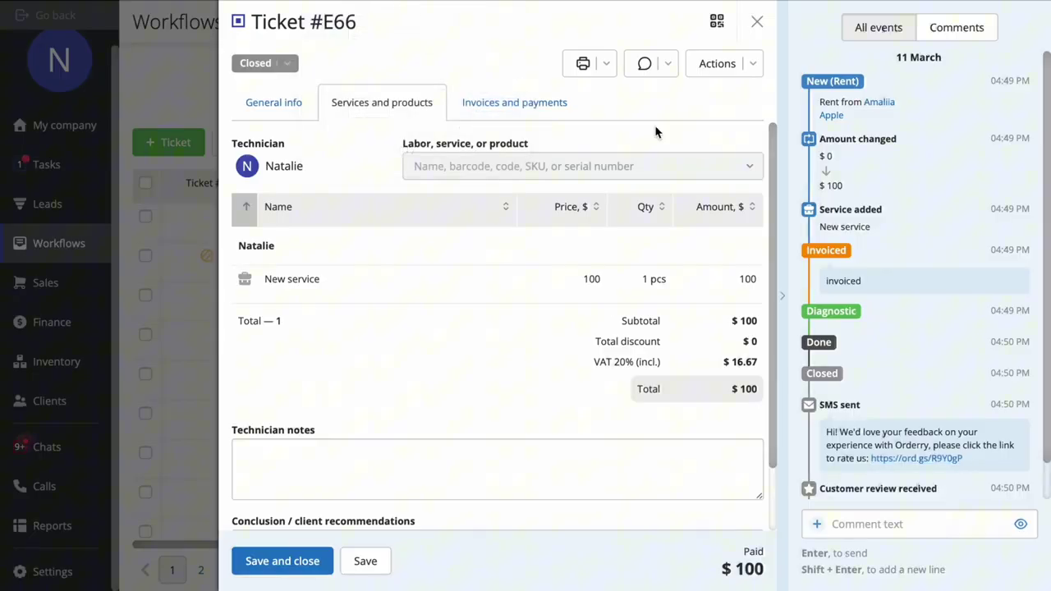
scroll(891, 270, down, 3)
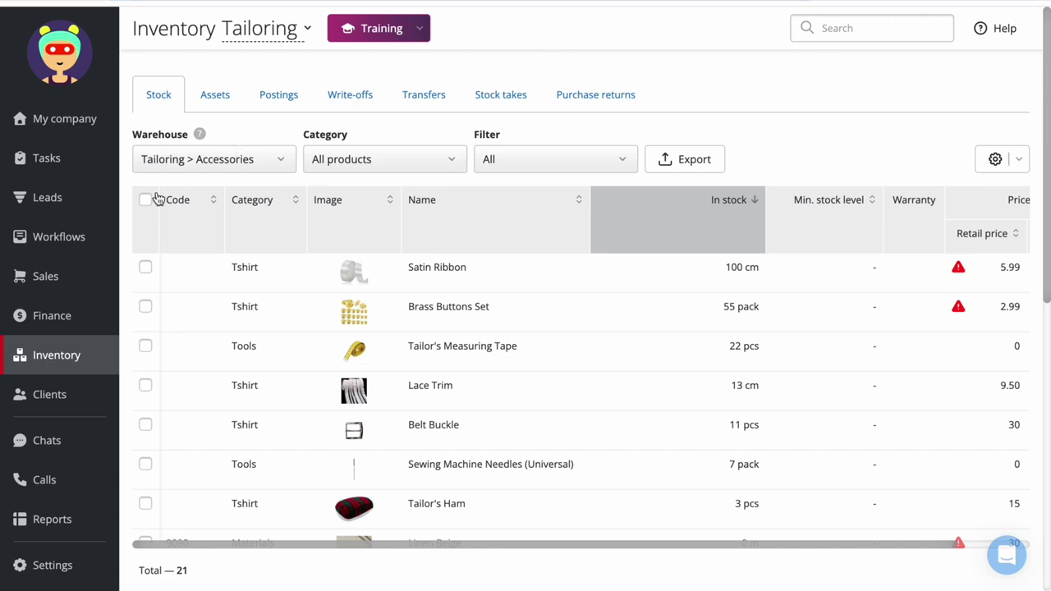
Start a new inventory posting with Fabric Haven Supplies as the supplier.
click(275, 98)
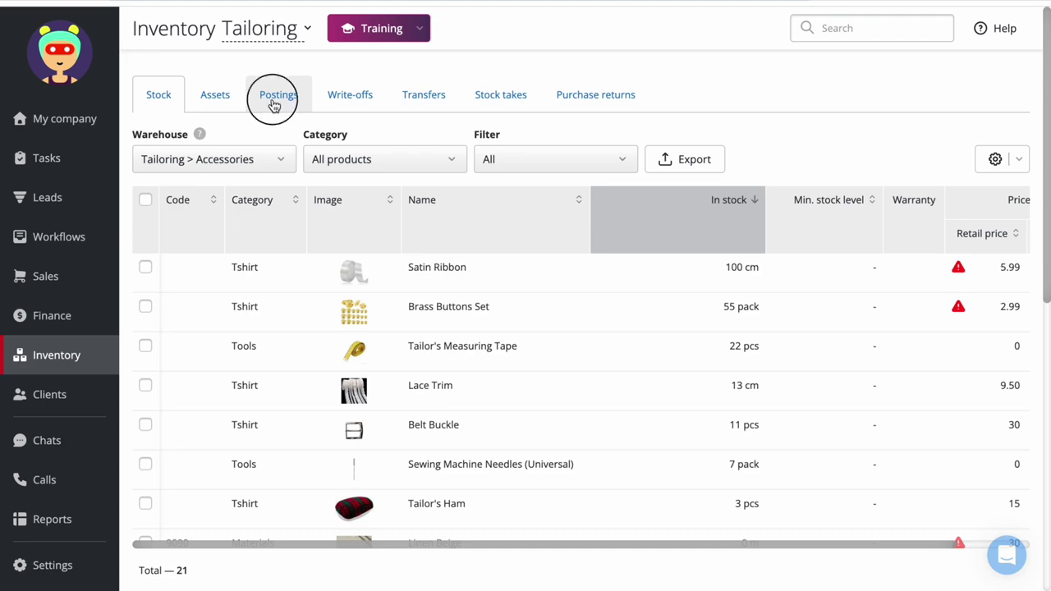
click(197, 138)
click(596, 94)
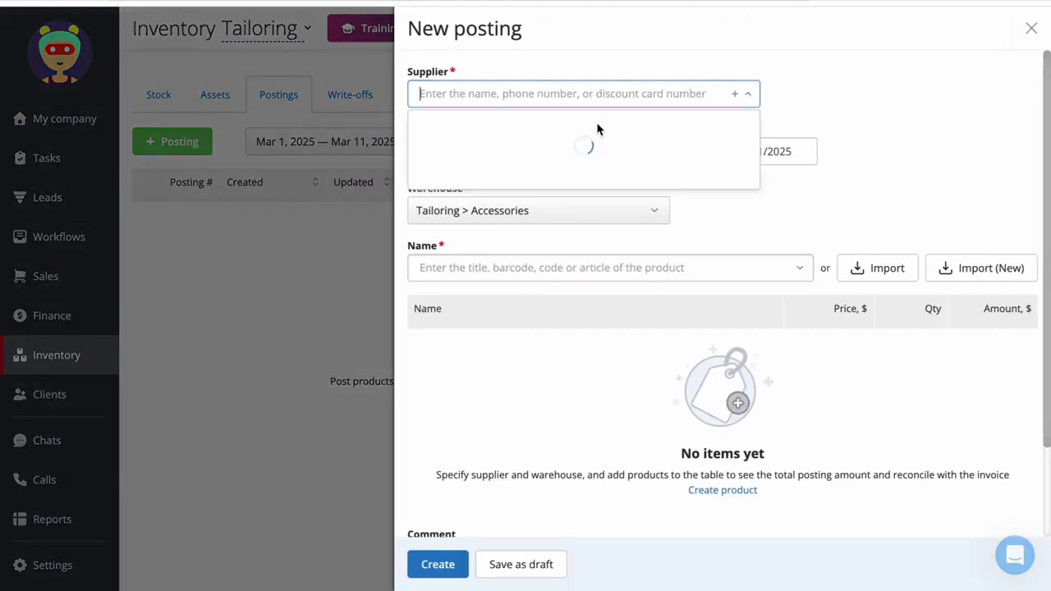
click(591, 131)
Start creating a product named Silk Fabric from the posting and assign it to the category All products > Materials.
click(616, 361)
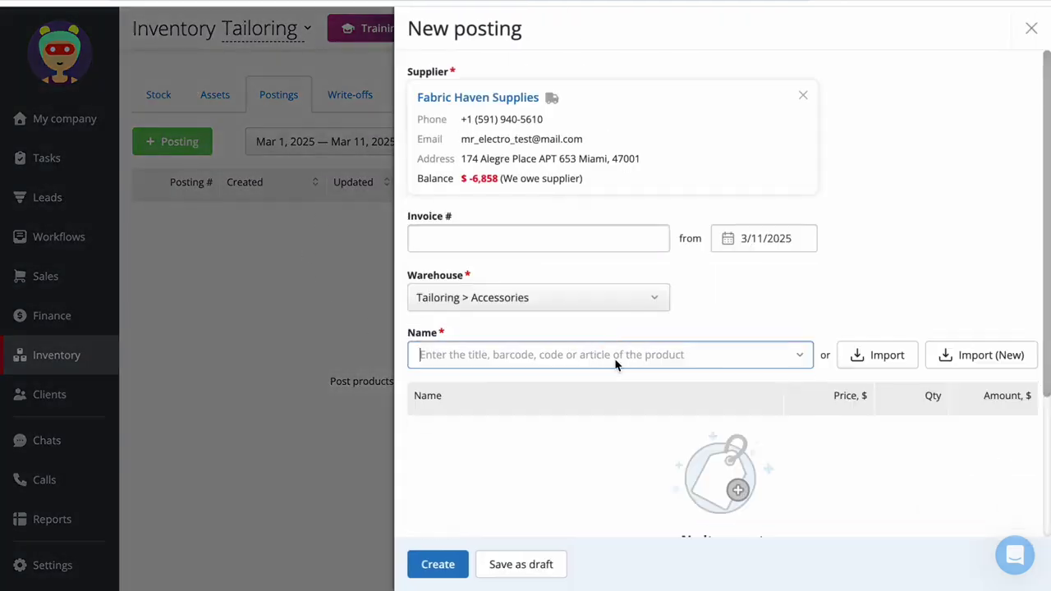
text(S)
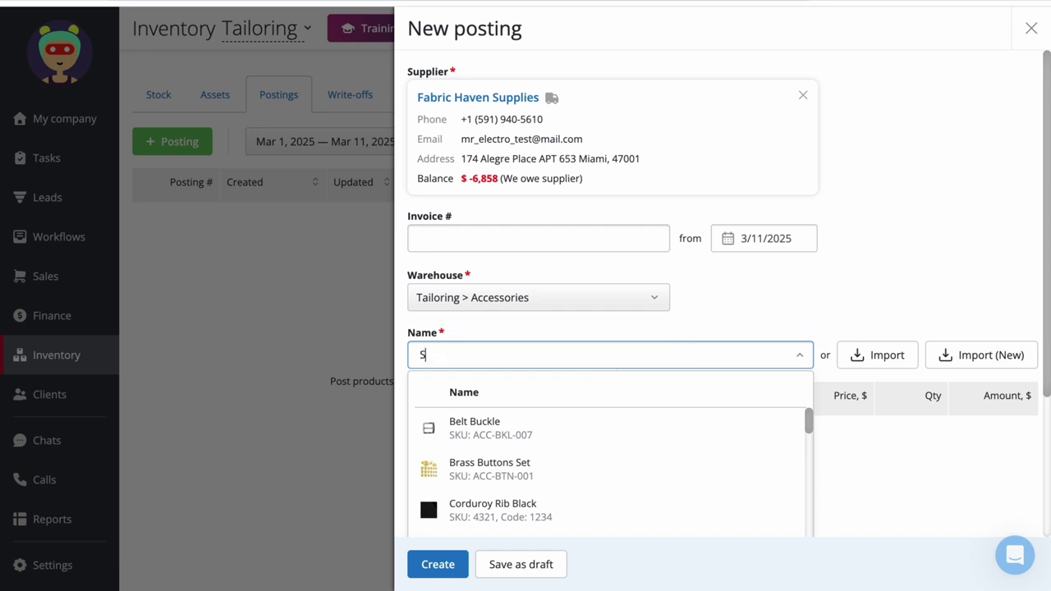
text(ilk Fabric)
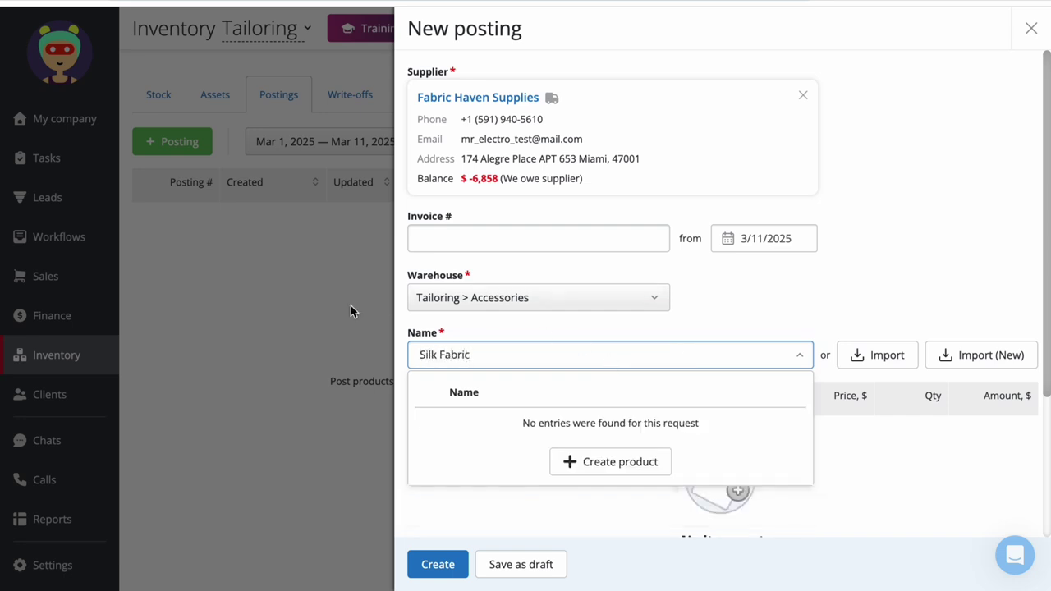
click(605, 463)
click(748, 147)
key(Return)
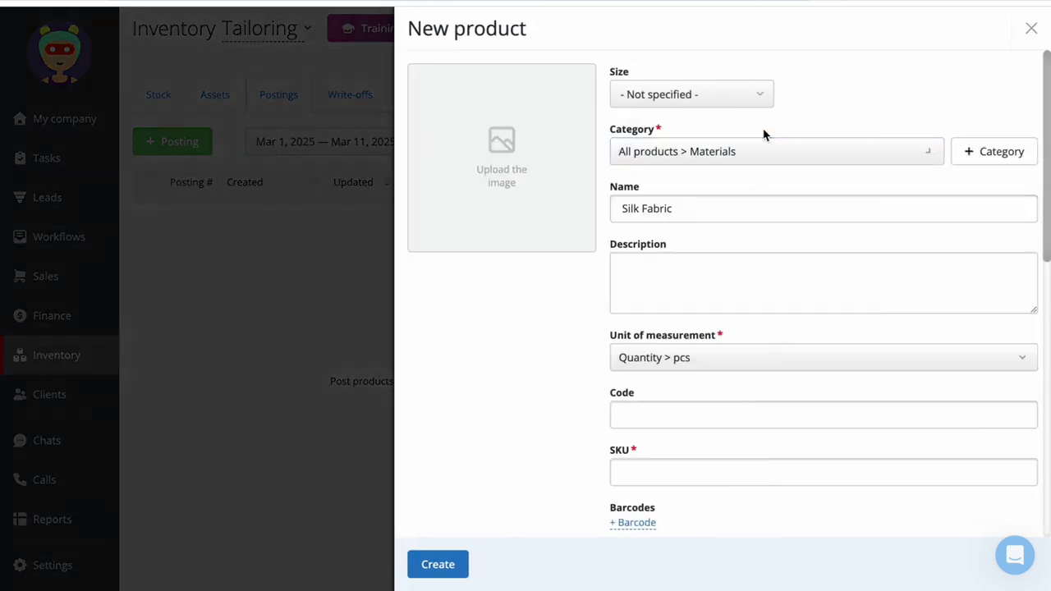
Set the new product's unit of measurement to Length > m and its SKU to 45642.
click(761, 220)
click(769, 354)
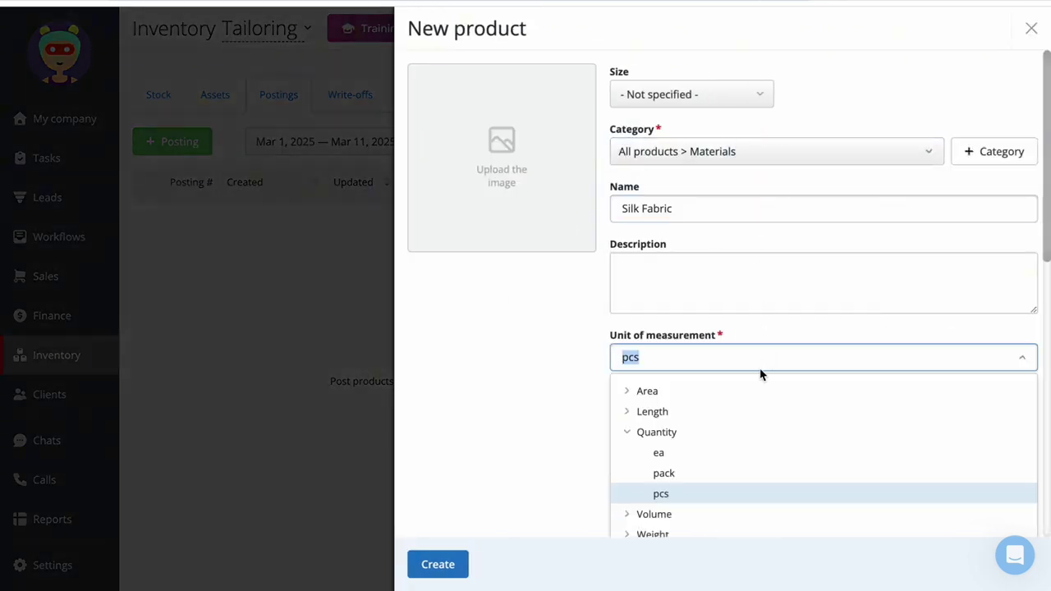
click(750, 416)
click(733, 514)
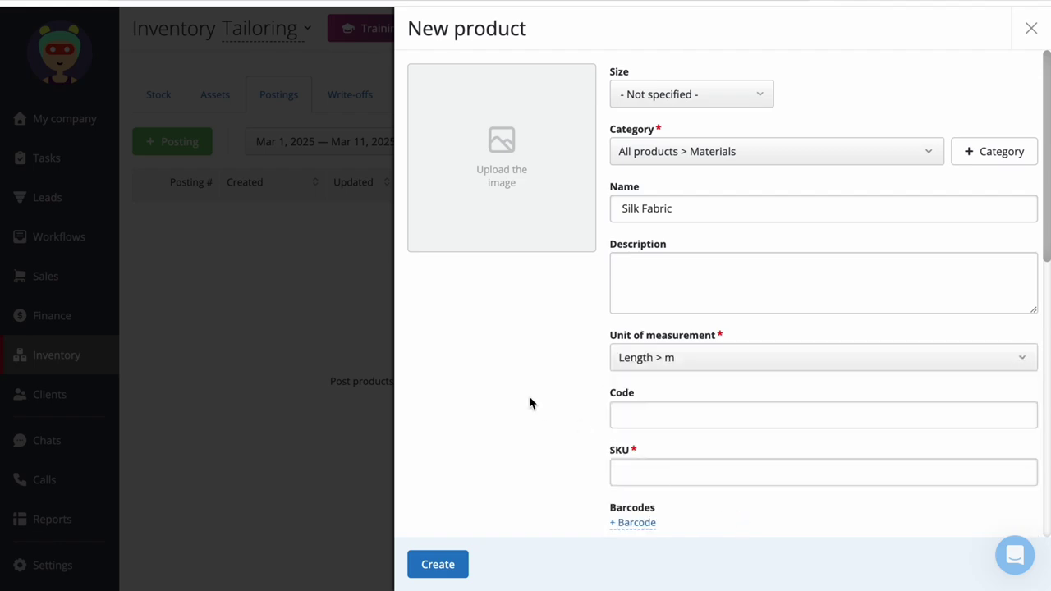
scroll(648, 385, down, 2)
click(673, 380)
text(45642)
click(500, 113)
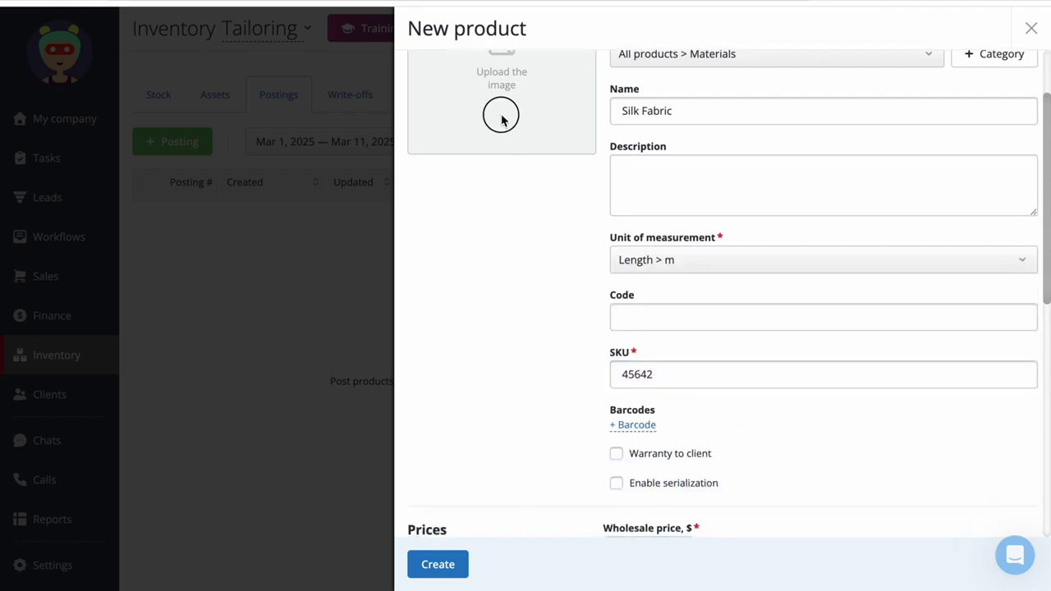
double_click(437, 279)
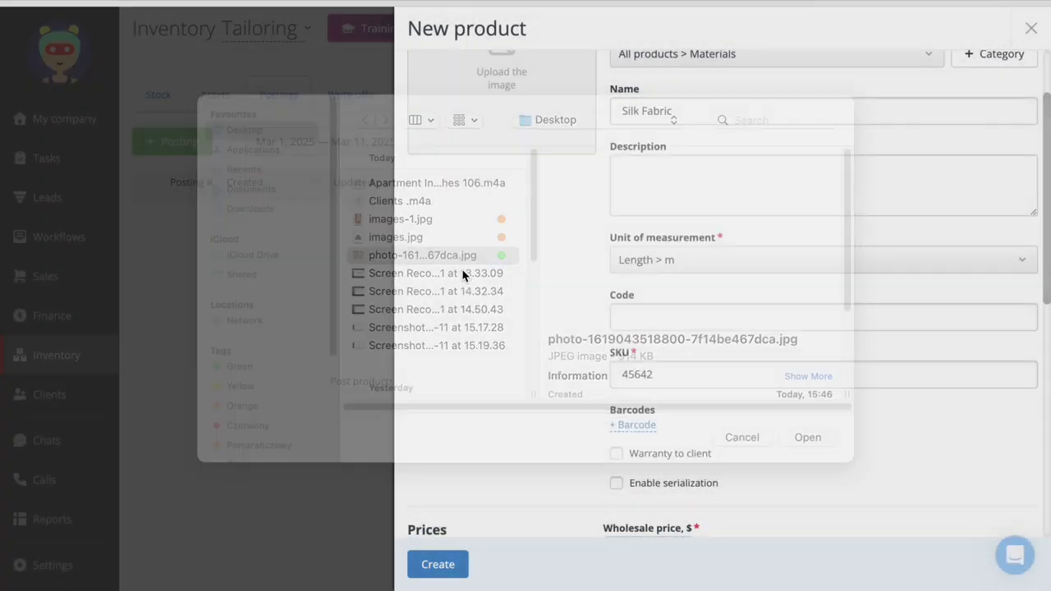
scroll(507, 263, up, 1)
click(687, 293)
click(660, 415)
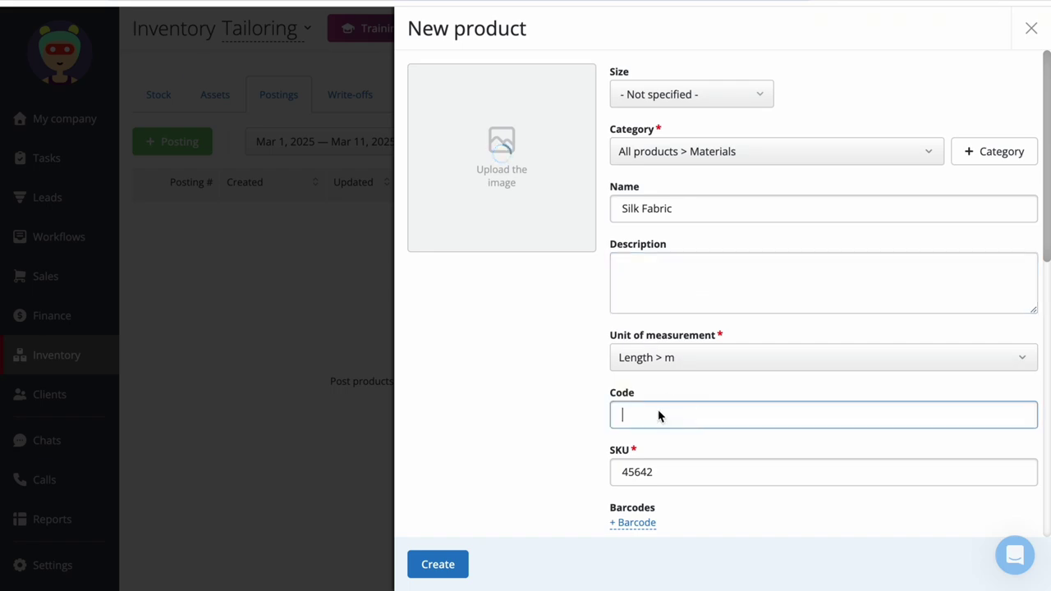
click(484, 348)
click(454, 572)
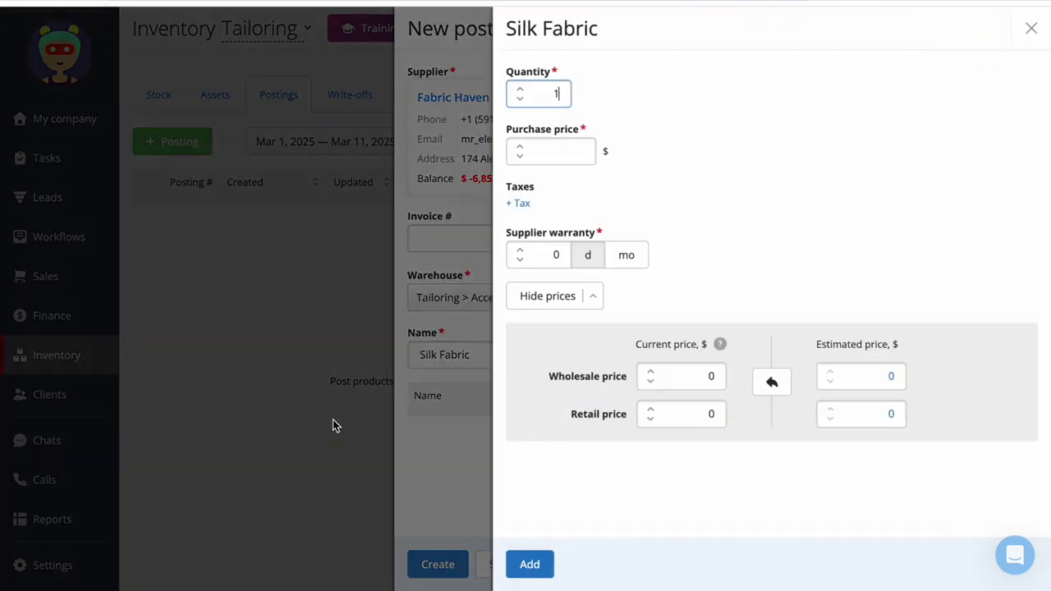
Add Silk Fabric to the posting with quantity 10 and purchase price $20, applying the estimated prices and entering 20 as the wholesale price.
text(0)
key(Tab)
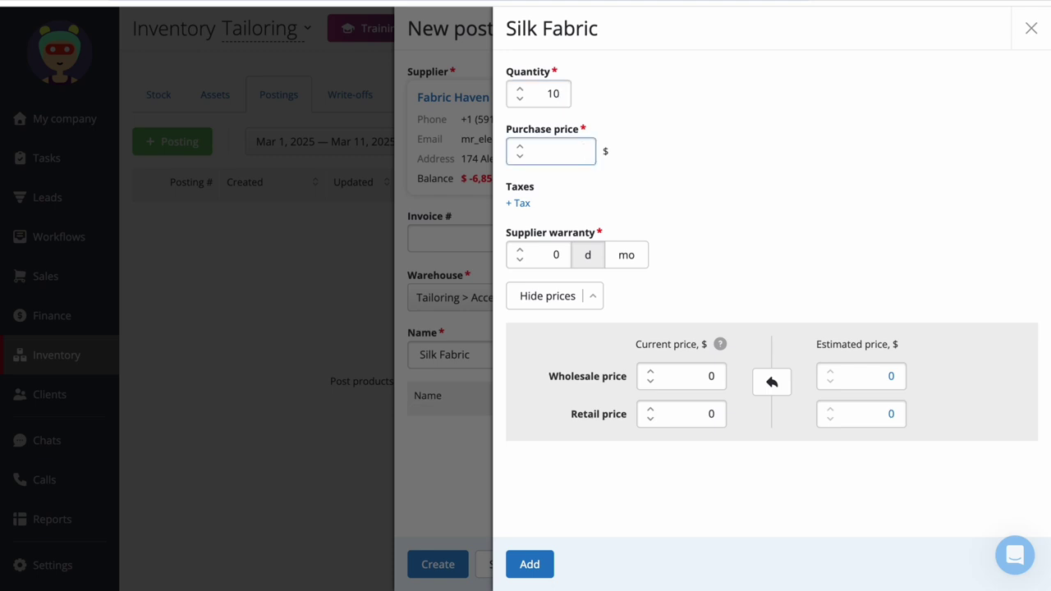
text(20)
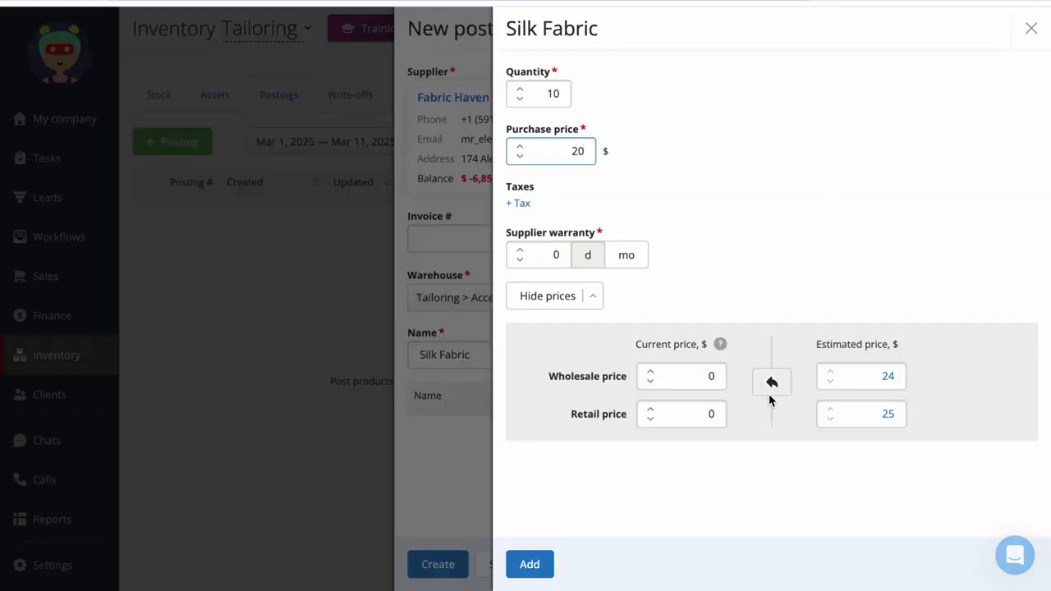
click(773, 384)
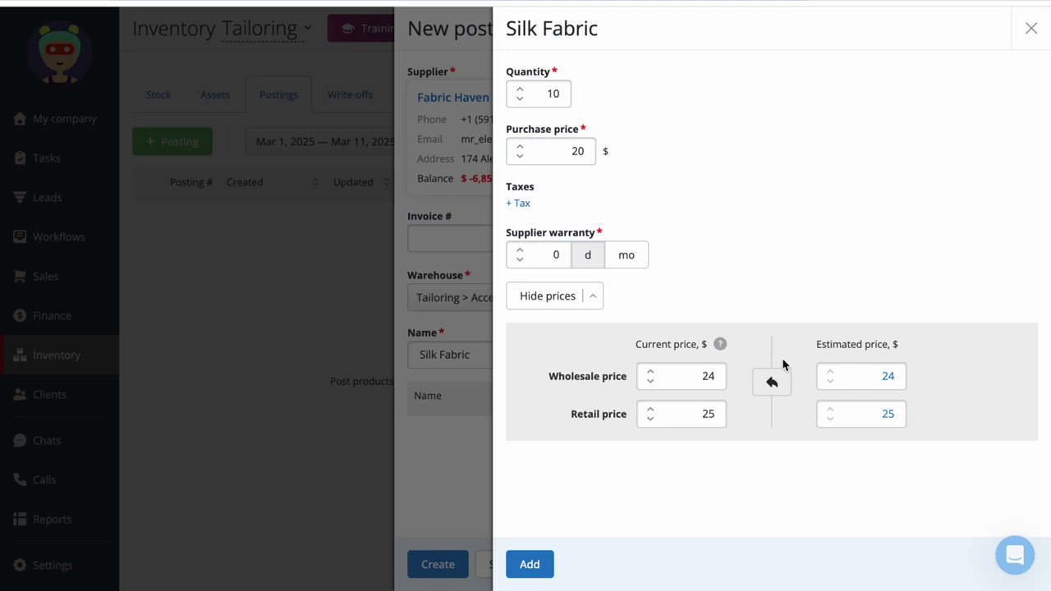
click(699, 380)
text(20)
click(530, 561)
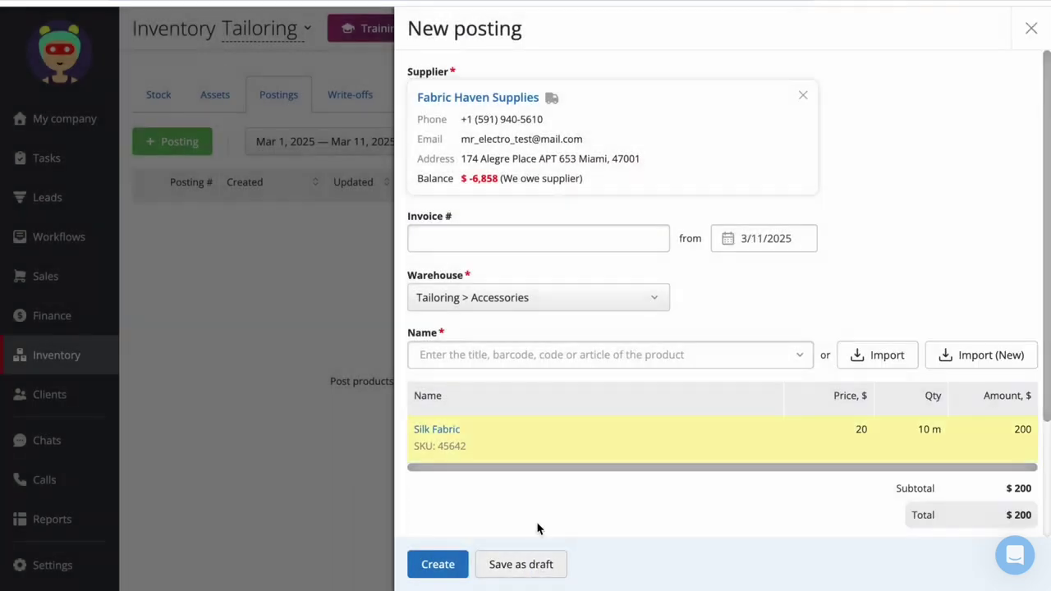
Add the Decorative Zipper to the posting with quantity 50 and purchase price $10, applying the estimated wholesale and retail prices.
click(574, 355)
text(zipper)
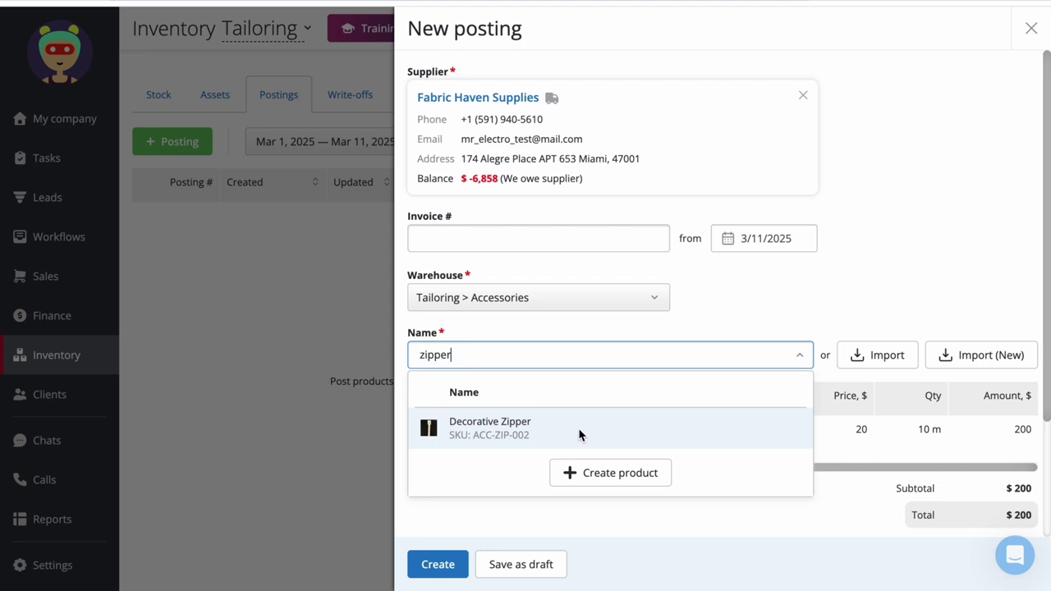
click(572, 430)
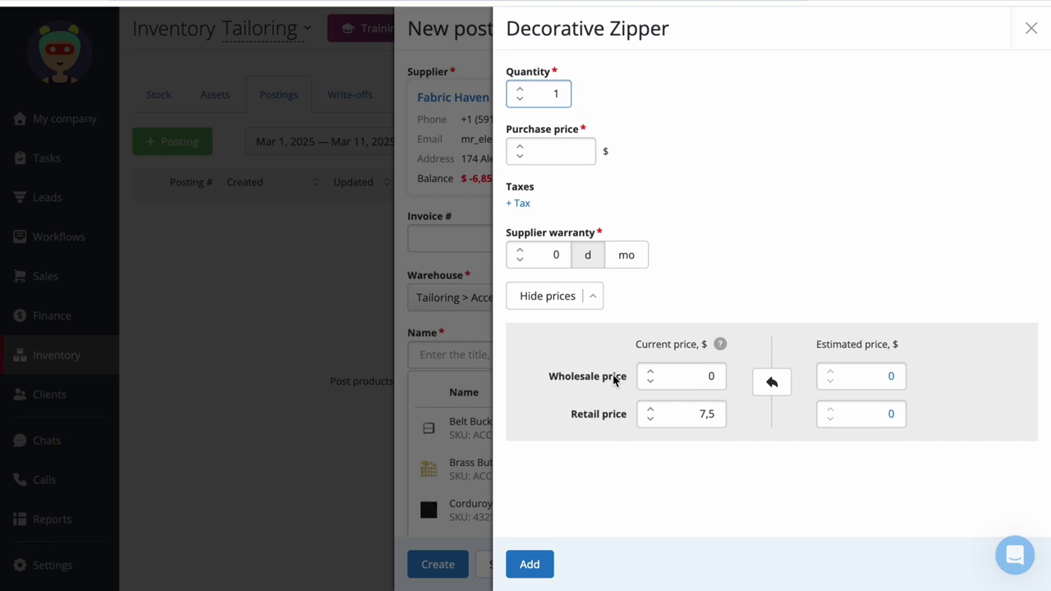
click(569, 150)
text(10)
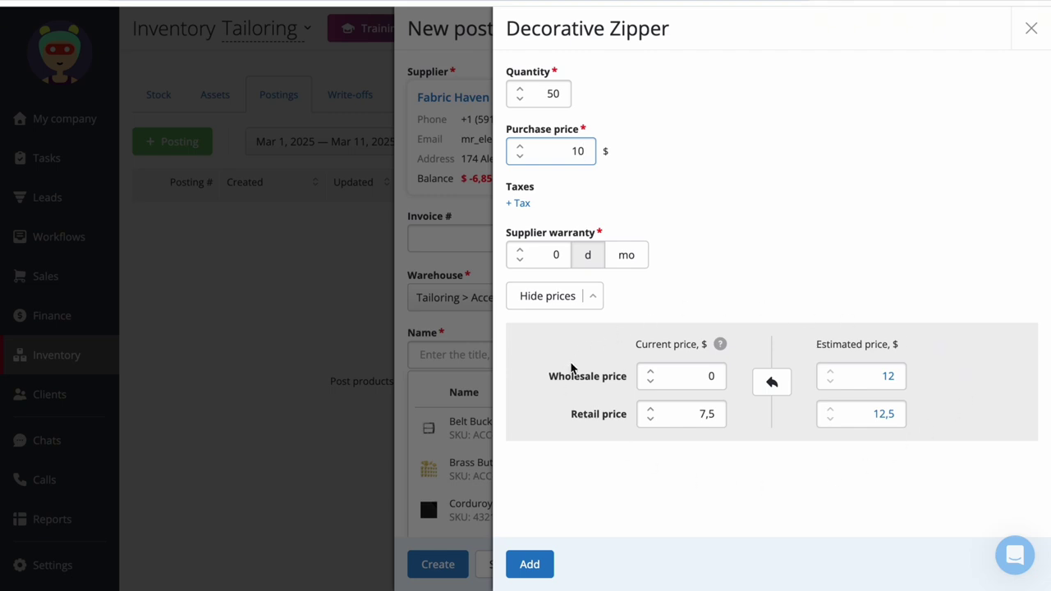
click(691, 416)
click(870, 416)
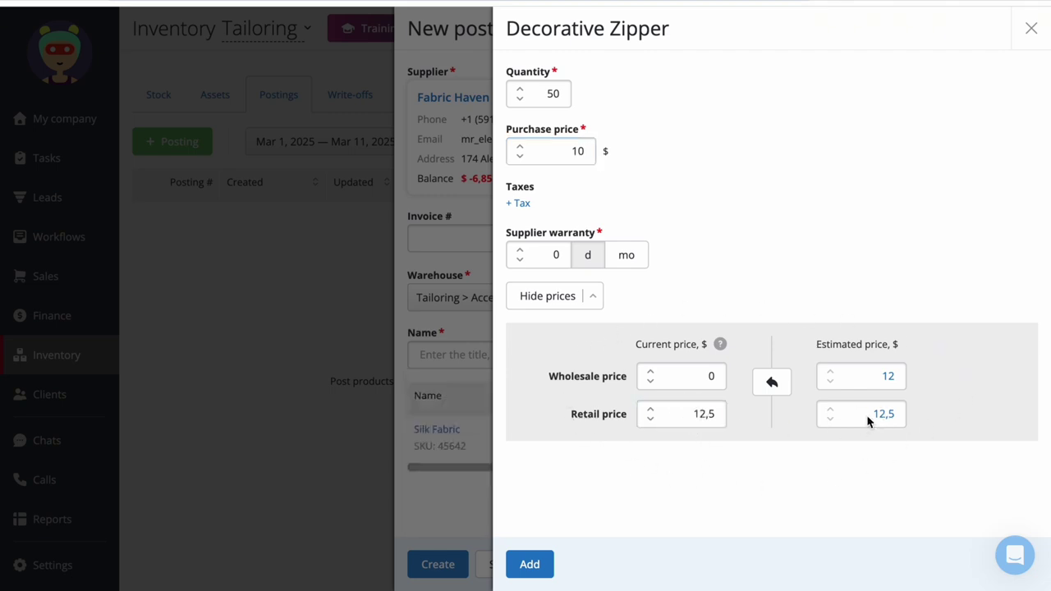
click(769, 382)
click(529, 565)
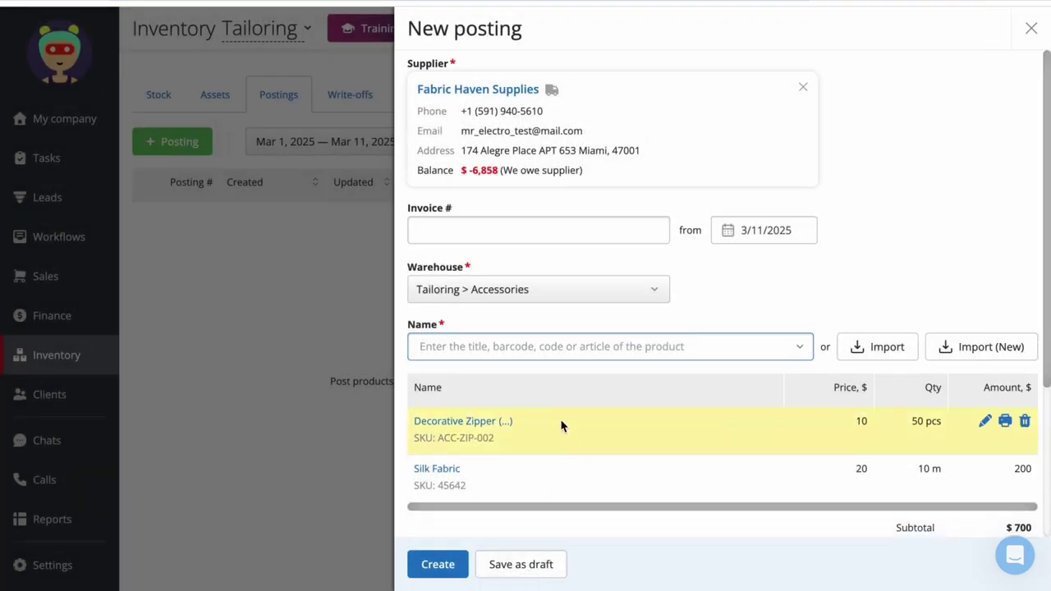
Create the posting together with its supplier payment expense, using the Cashless payment method and the VISA cashbox.
scroll(574, 419, down, 3)
click(414, 515)
scroll(467, 414, up, 5)
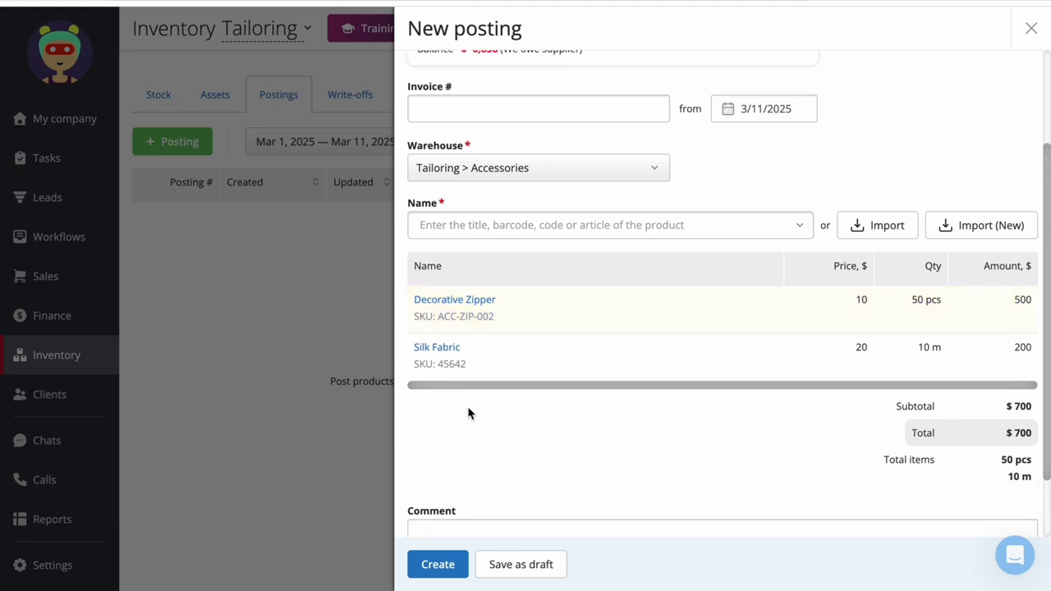
click(437, 564)
click(713, 456)
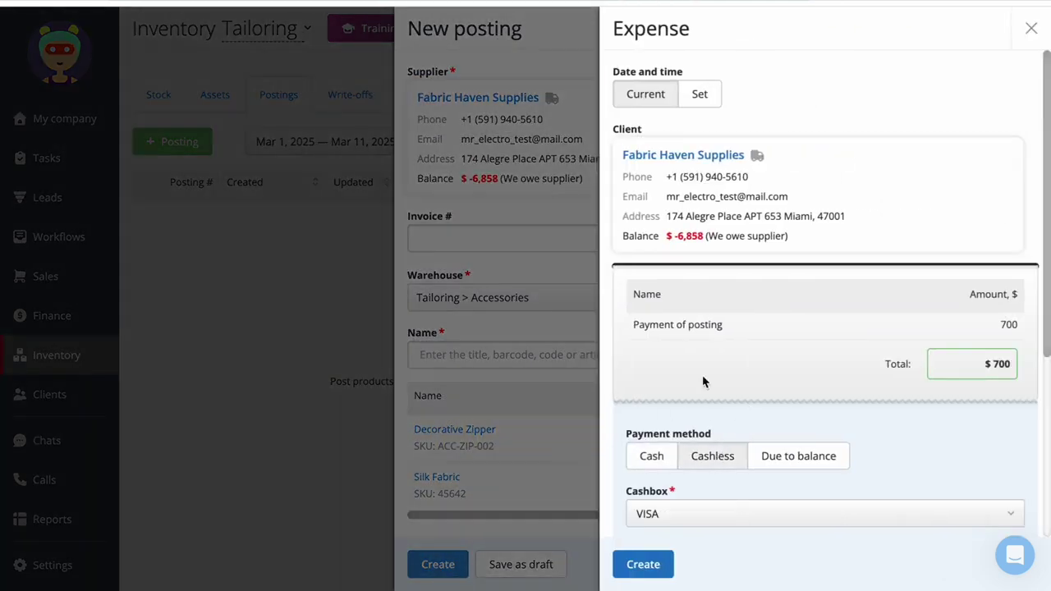
scroll(702, 374, down, 3)
scroll(698, 378, down, 1)
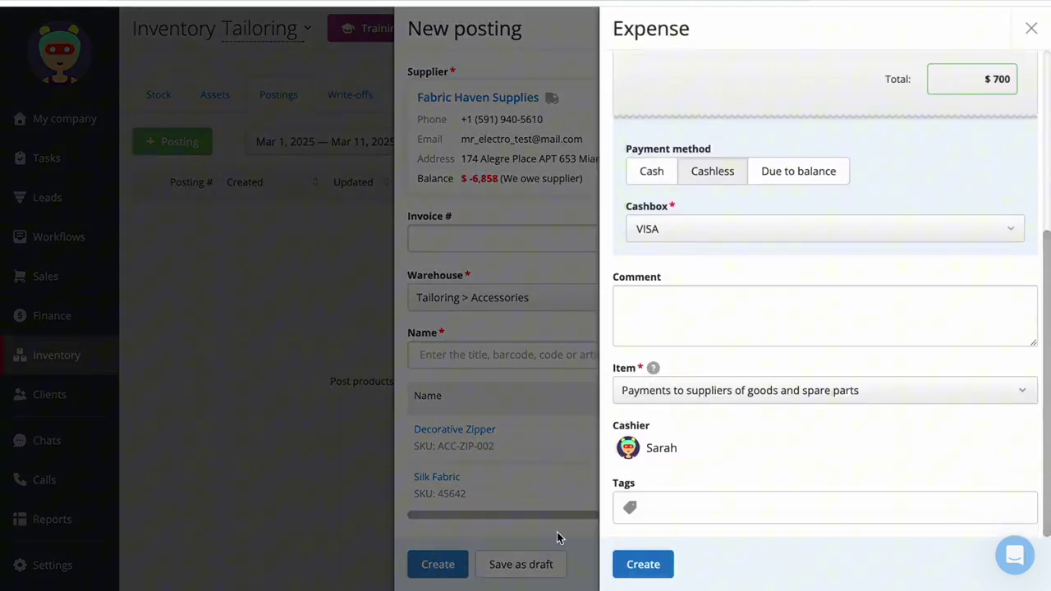
click(643, 564)
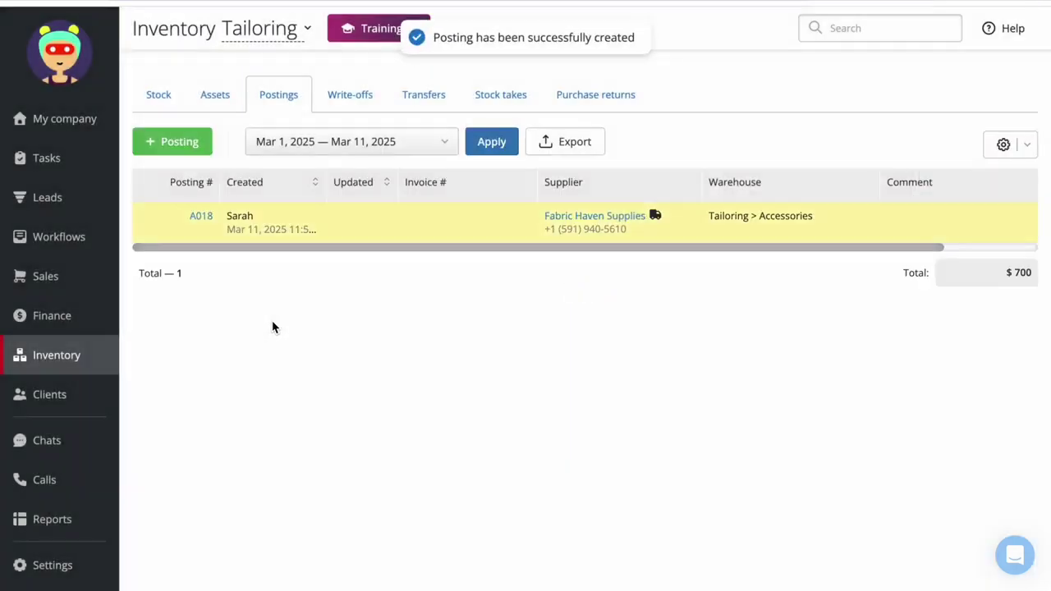
Search the inventory stock for Silk and examine the Silk Fabric product's warehouse stock and movement history.
click(158, 96)
click(847, 29)
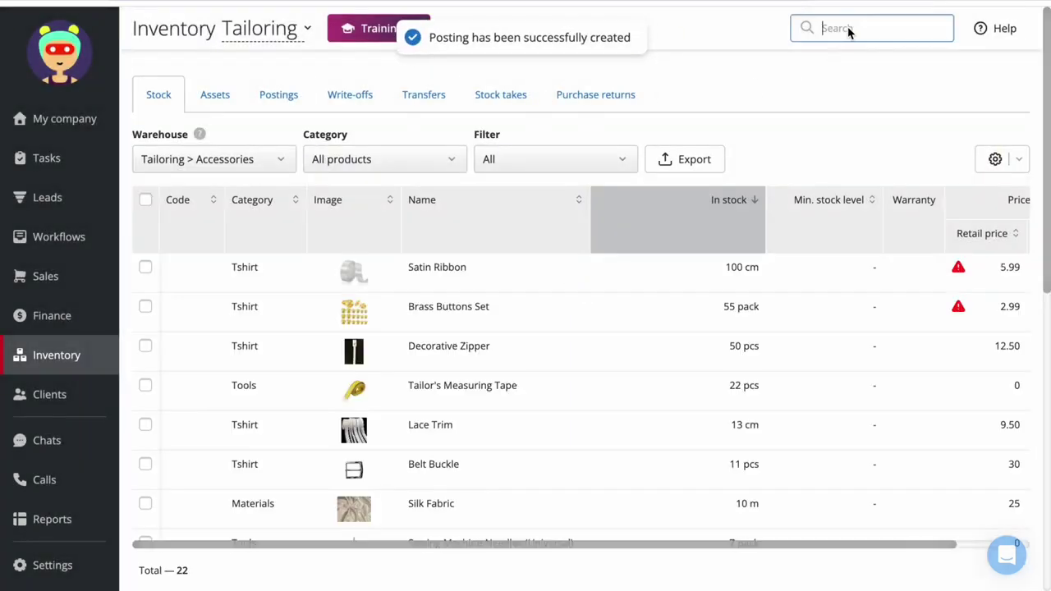
text(Silk)
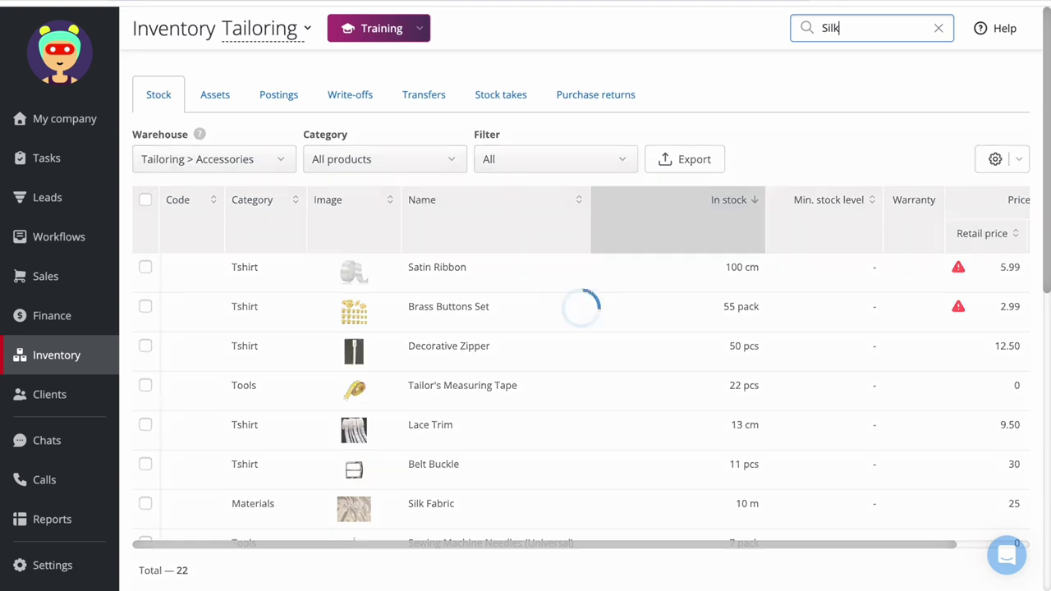
click(551, 277)
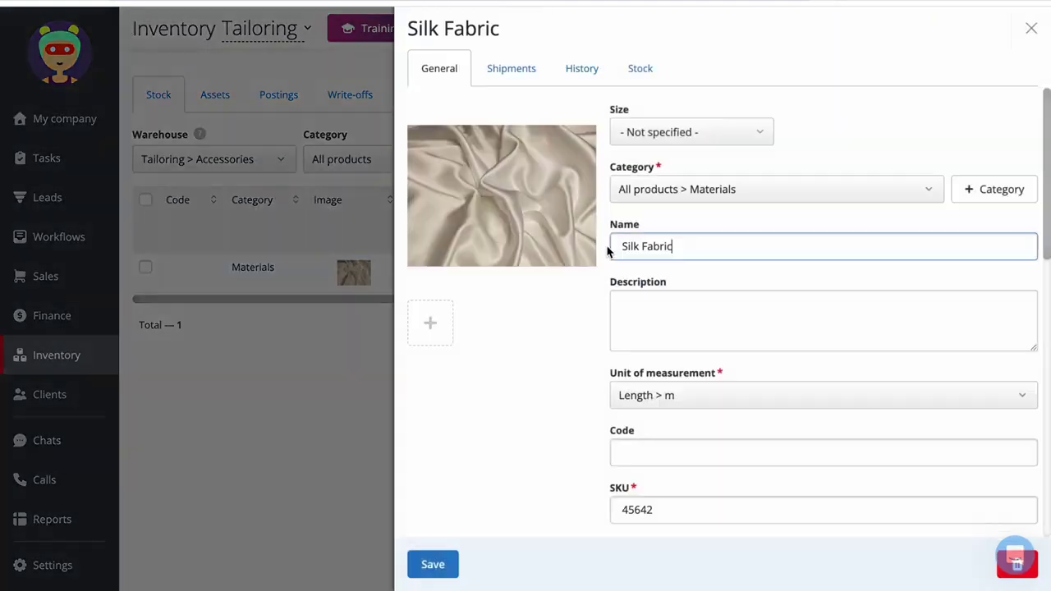
click(636, 71)
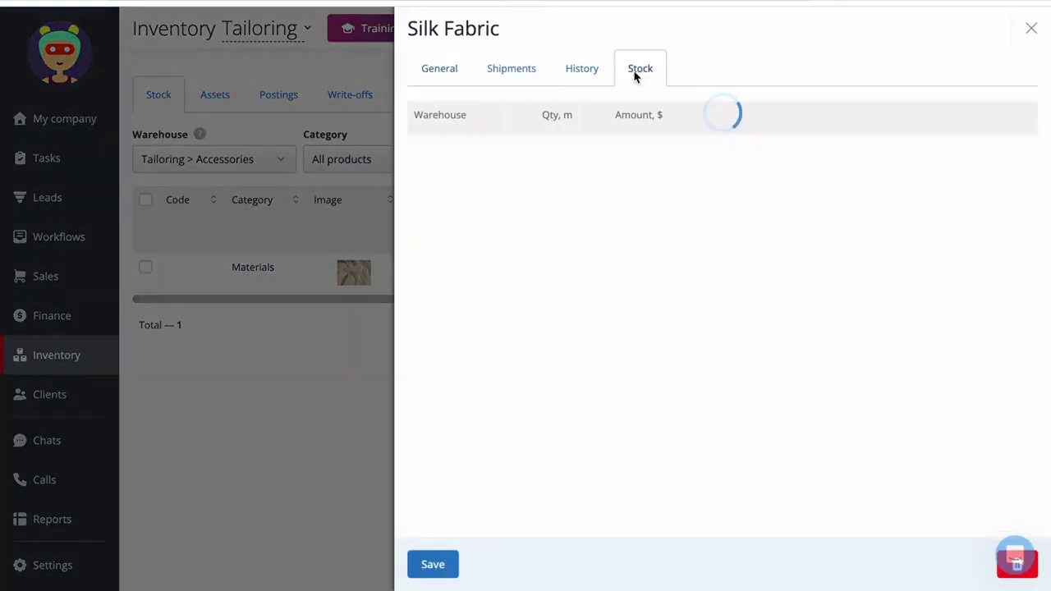
click(587, 74)
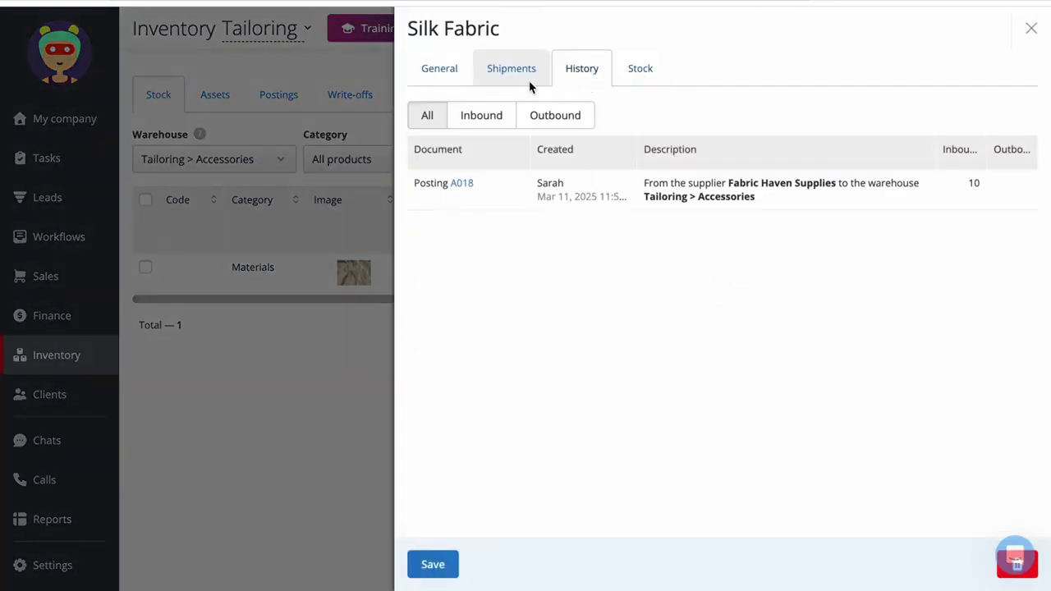
click(640, 80)
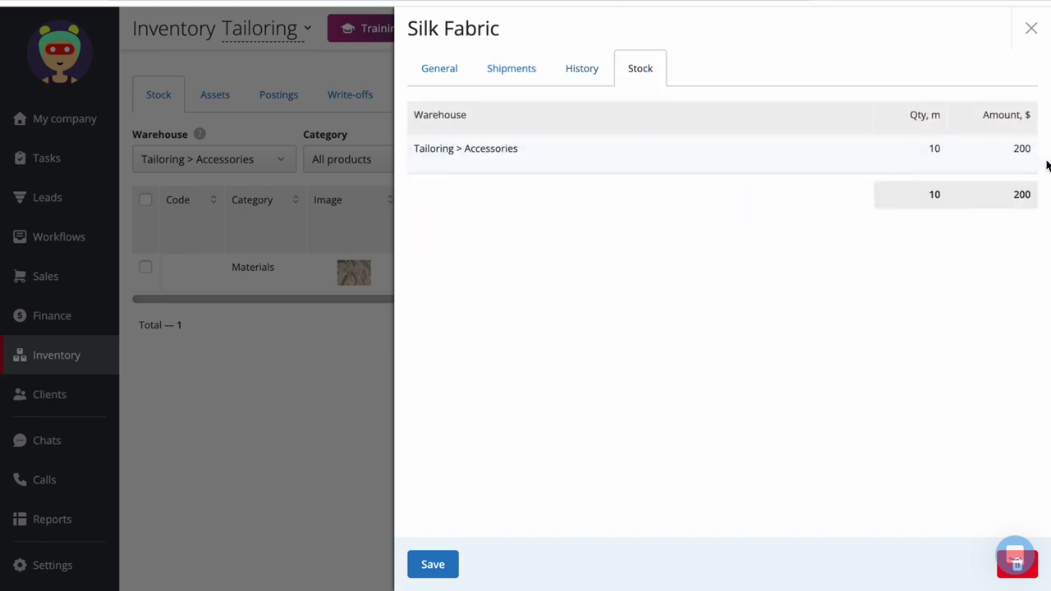
click(261, 329)
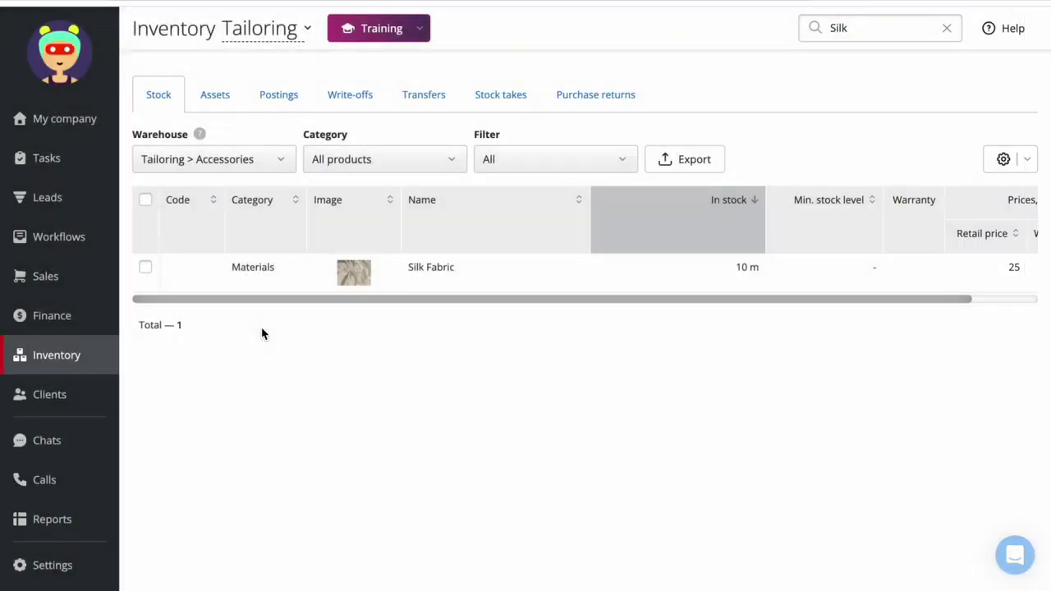
Examine the production details, measurements and general info fields of a new Production order, then close the form without creating it.
click(69, 245)
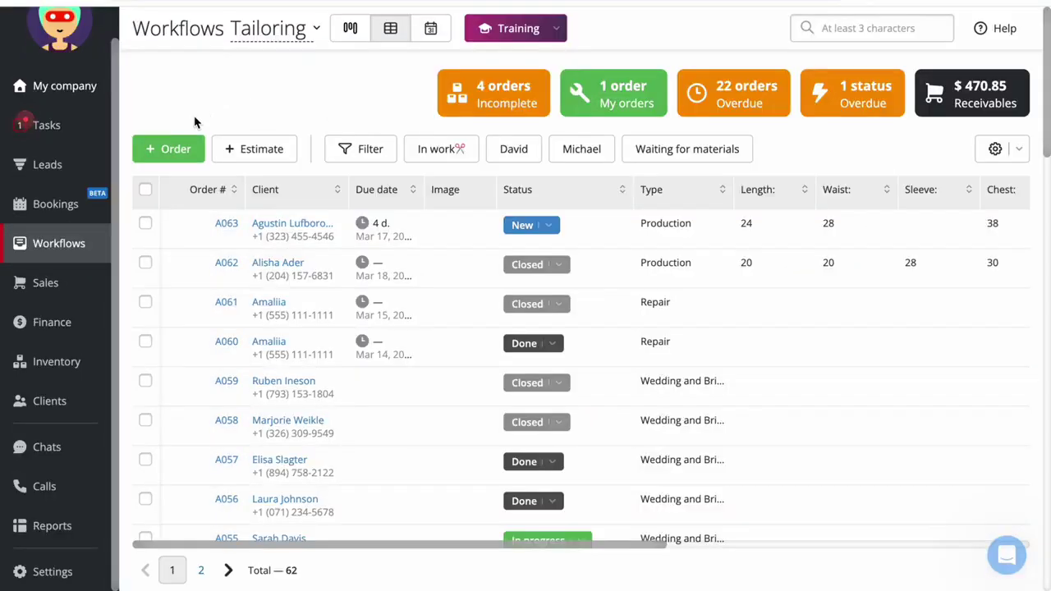
click(175, 150)
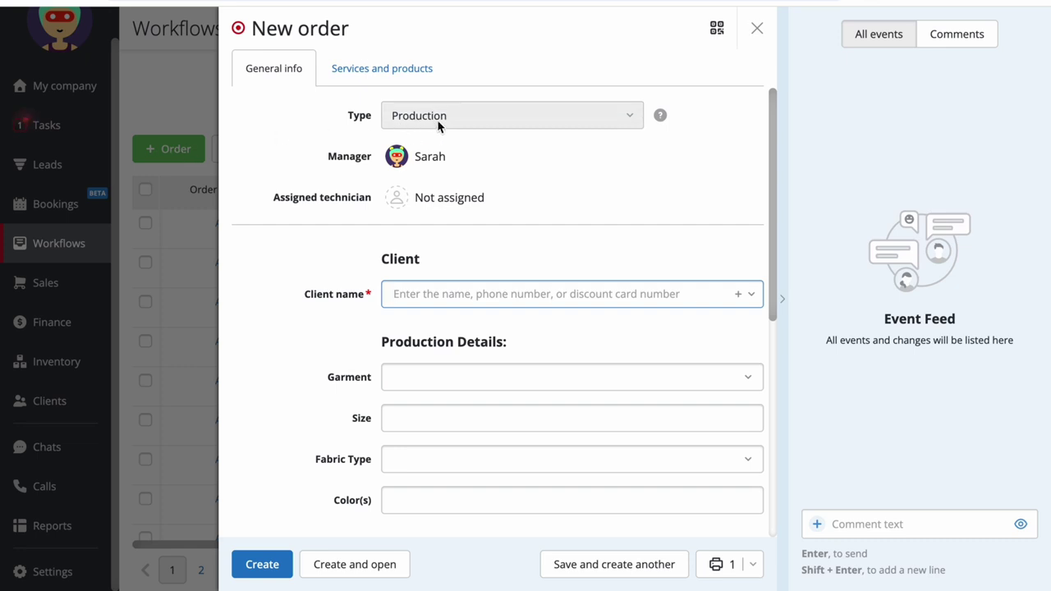
scroll(300, 274, down, 5)
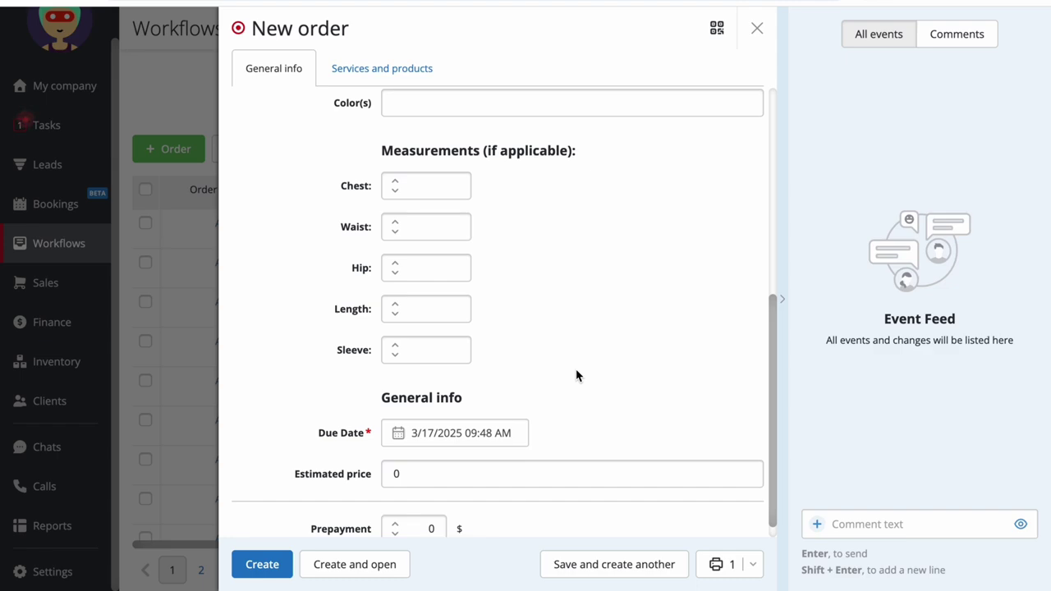
scroll(577, 375, up, 4)
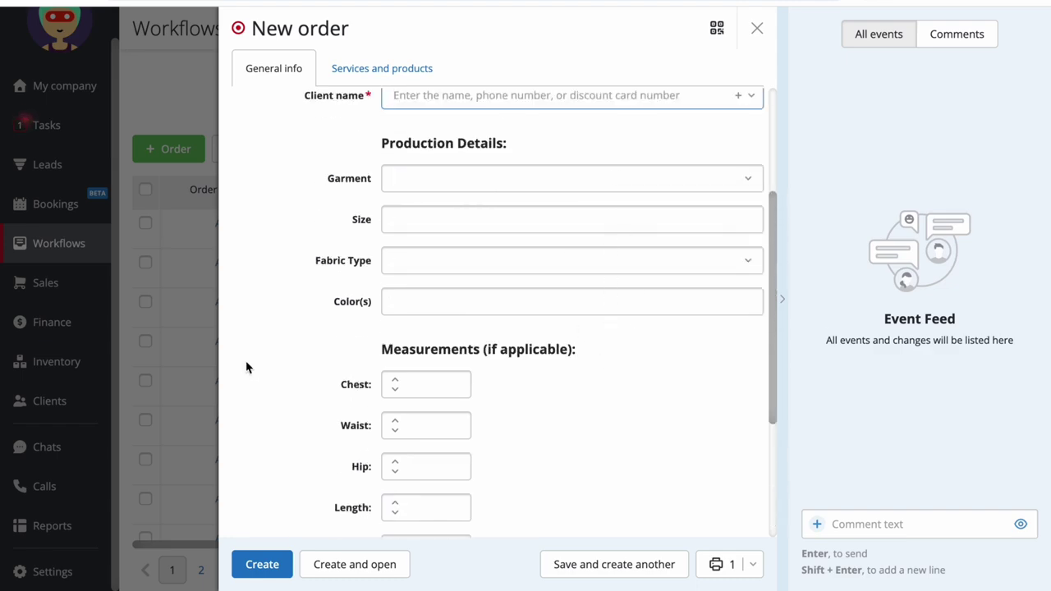
click(154, 110)
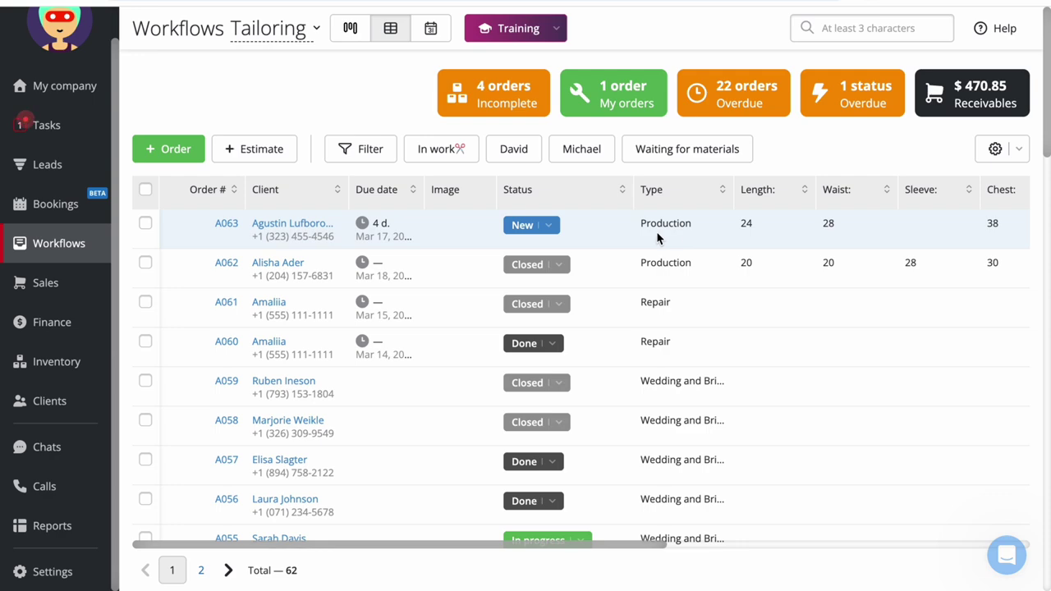
Open the newest Production order in Workflows and add the Production service to its services and products.
click(221, 224)
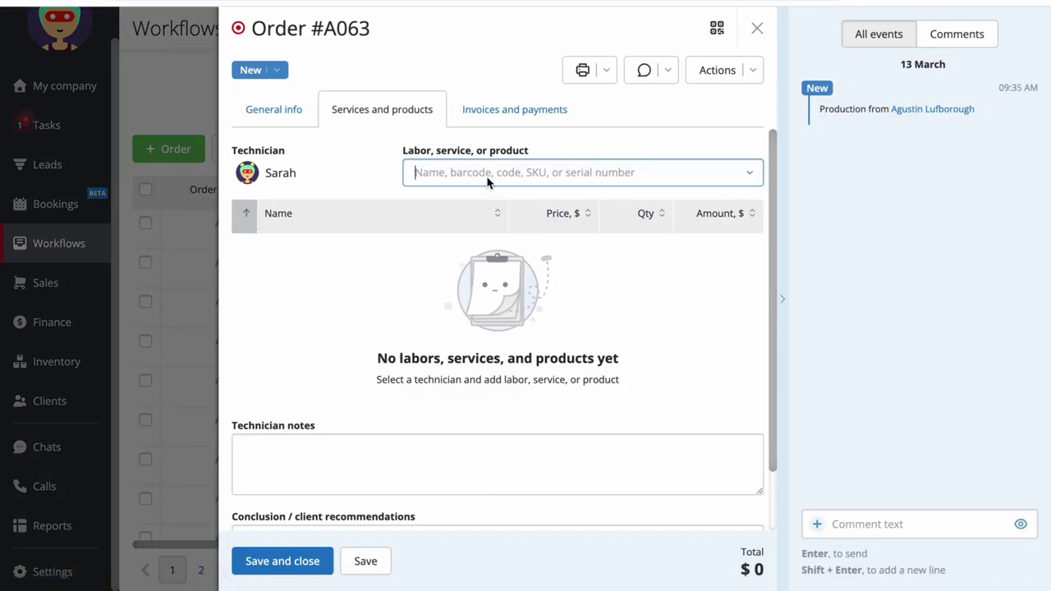
click(487, 181)
click(490, 211)
text(pr)
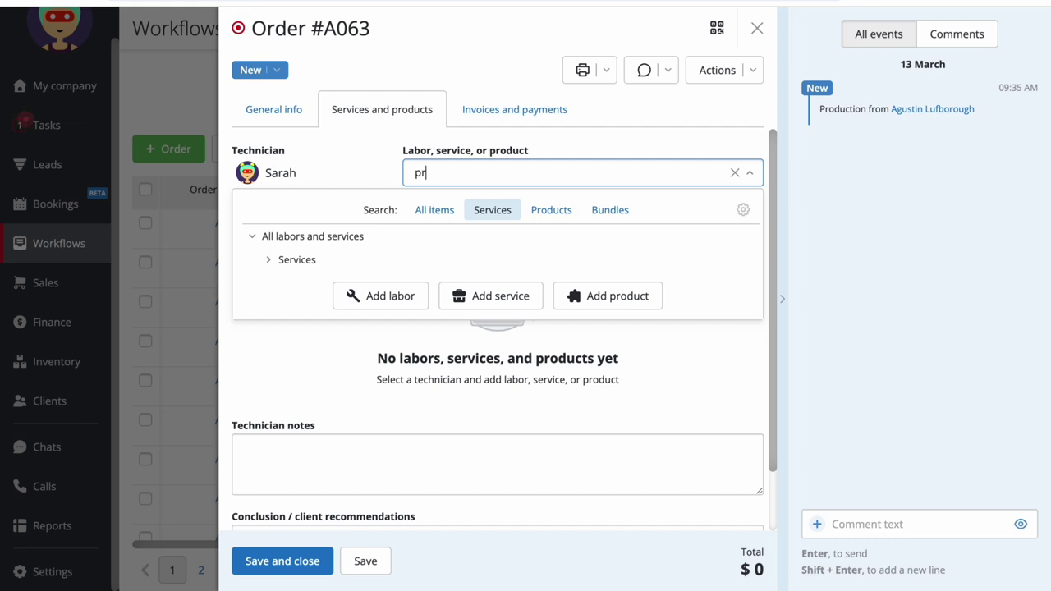
text(oduct)
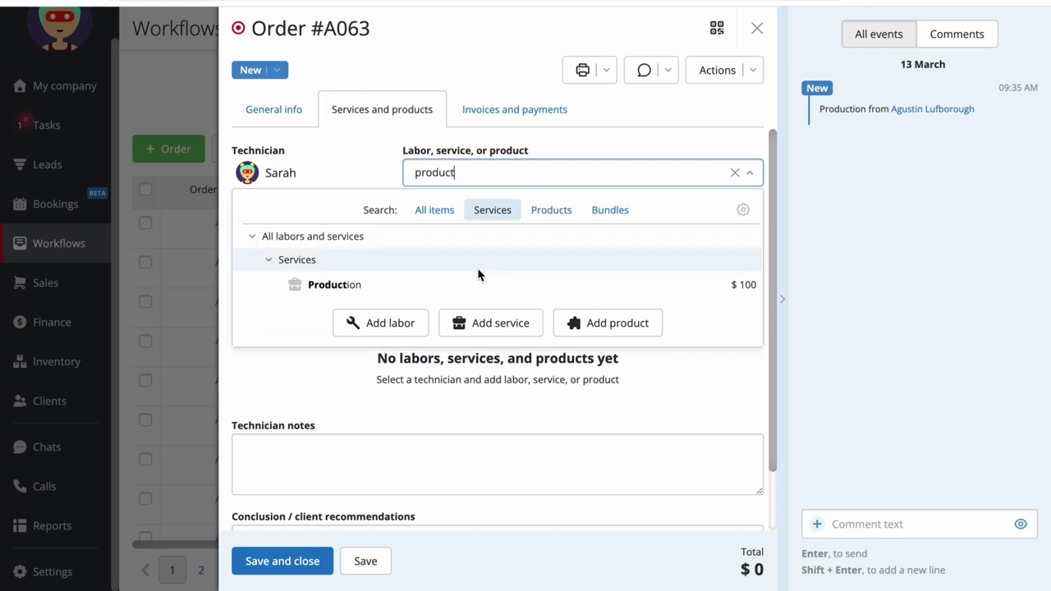
click(481, 287)
Find product SKU 45642 and add 1 m of Silk Fabric to the order, taken from the Tailoring / Accessories warehouse.
click(525, 174)
click(551, 210)
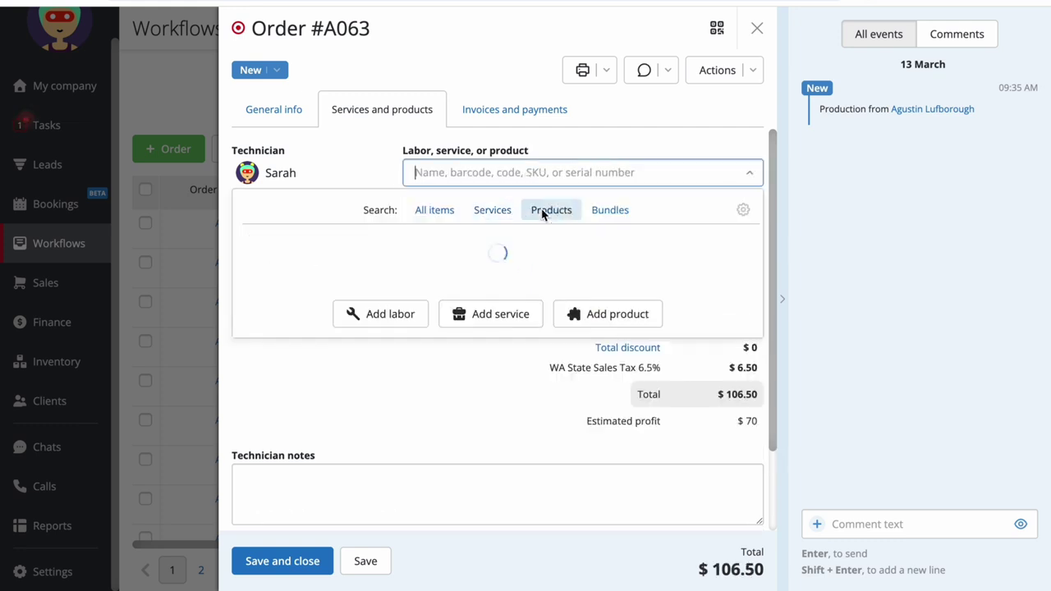
scroll(515, 319, down, 5)
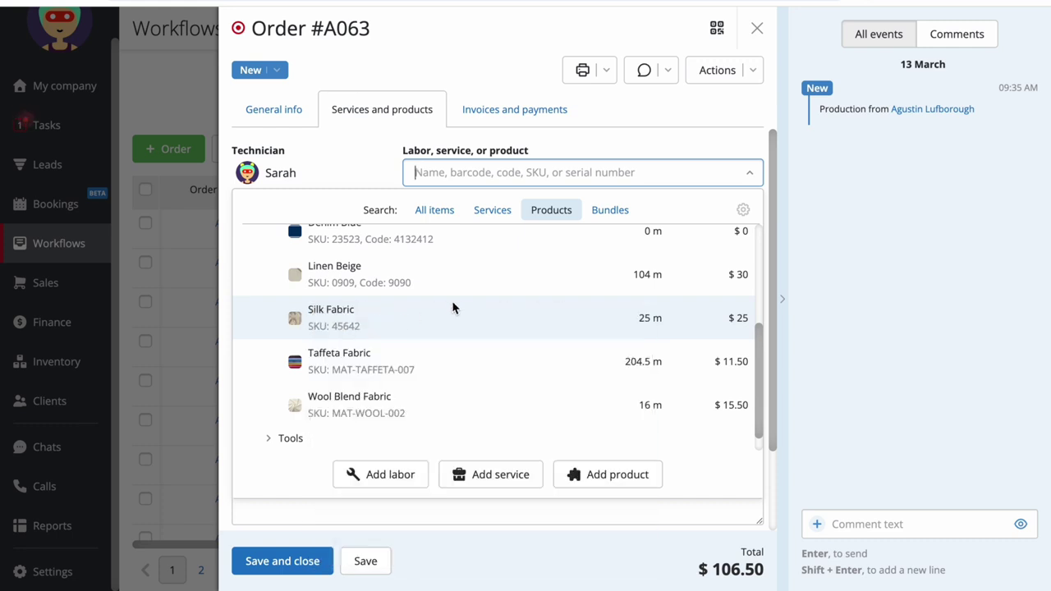
text(45642)
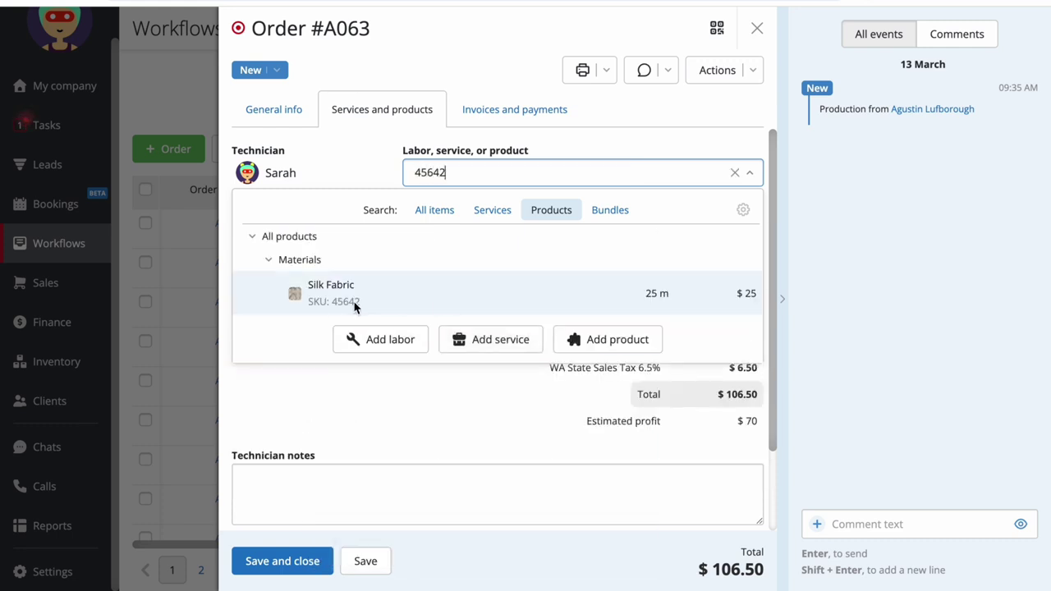
click(442, 306)
text(1)
key(Tab)
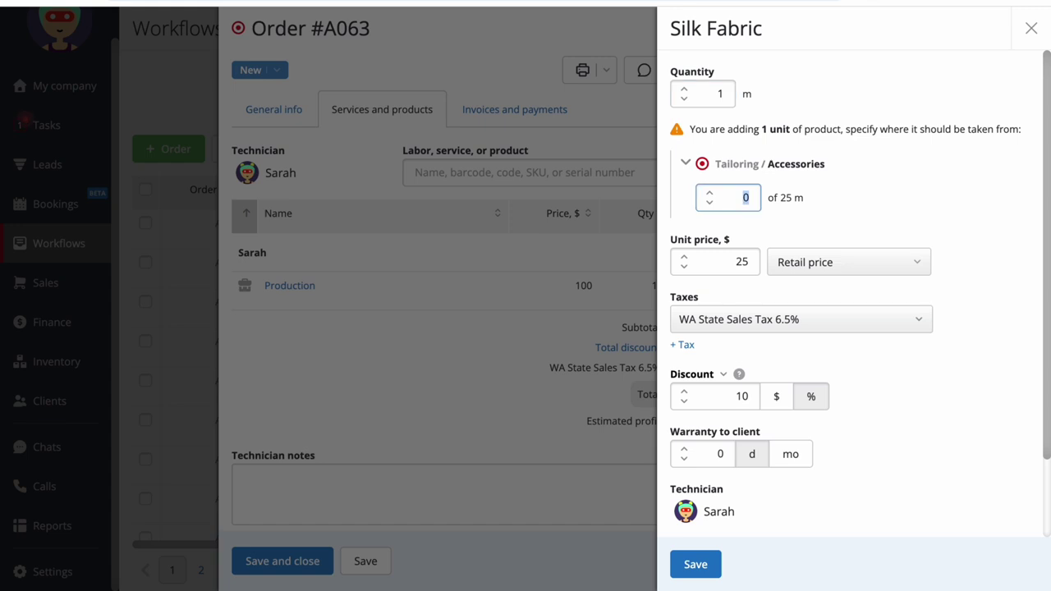
text(1)
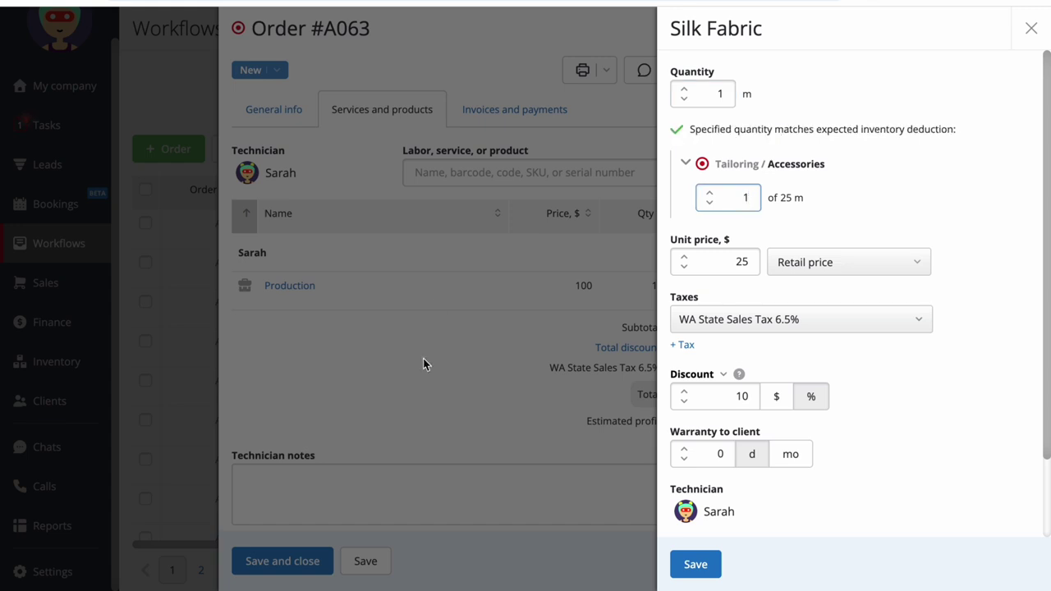
click(686, 564)
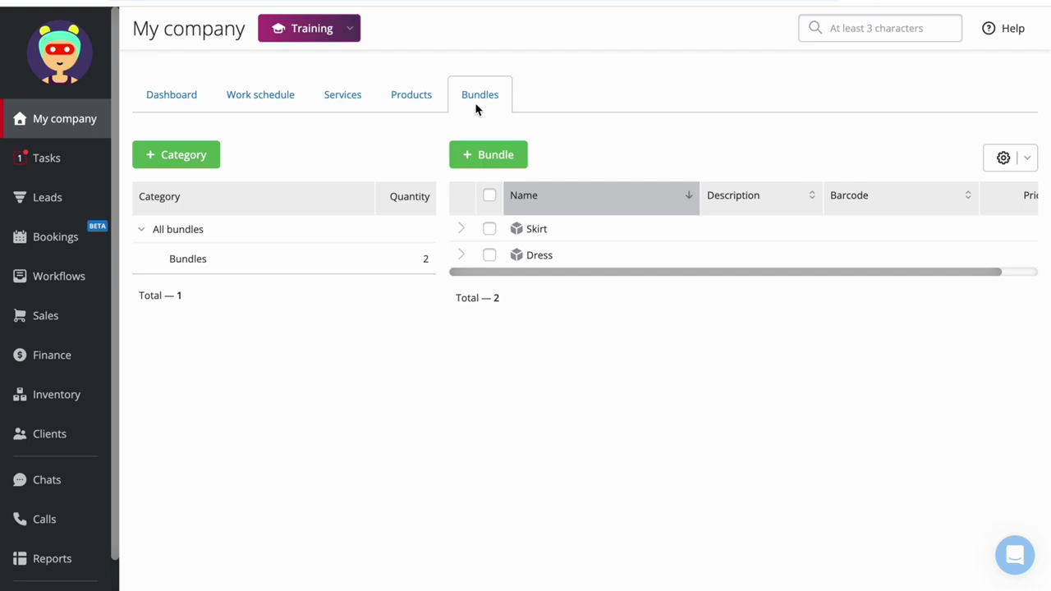
Examine the new bundle form and the contents of the Skirt and Dress bundles, including the Skirt items' prices and quantities.
click(482, 155)
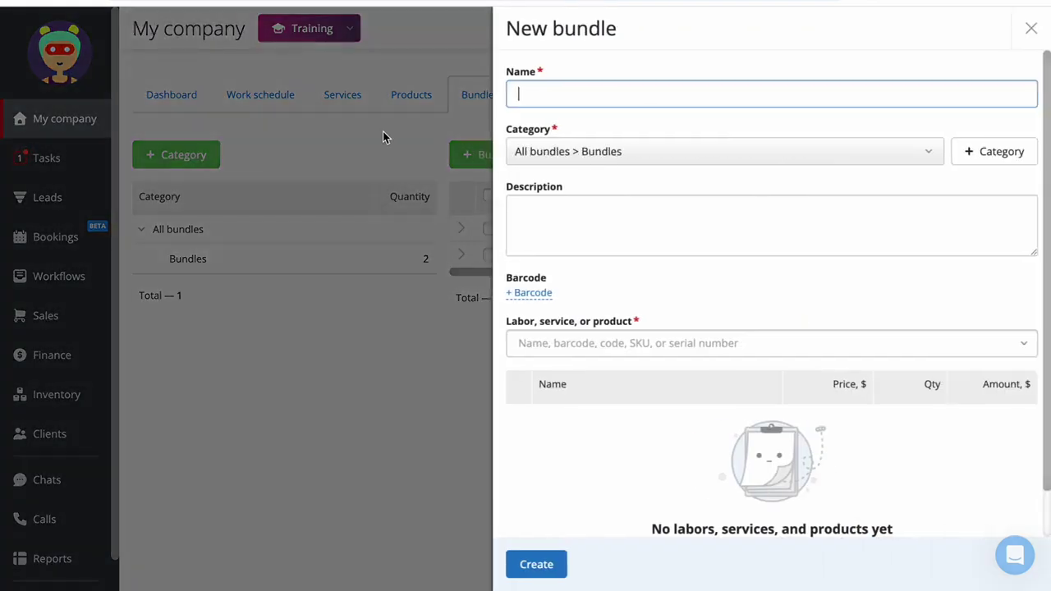
click(379, 131)
click(460, 229)
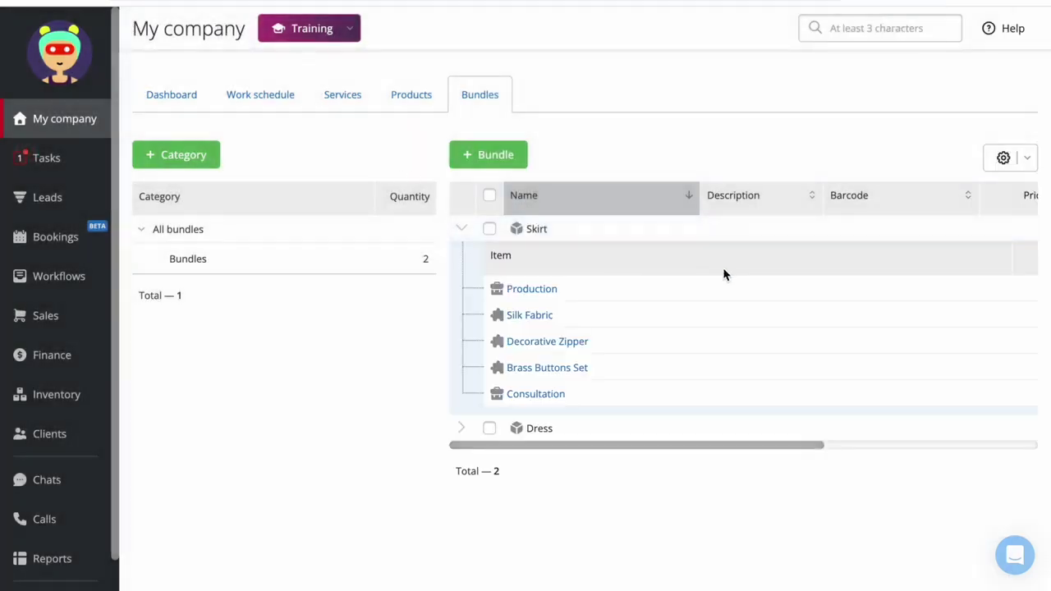
click(462, 229)
click(463, 255)
click(462, 253)
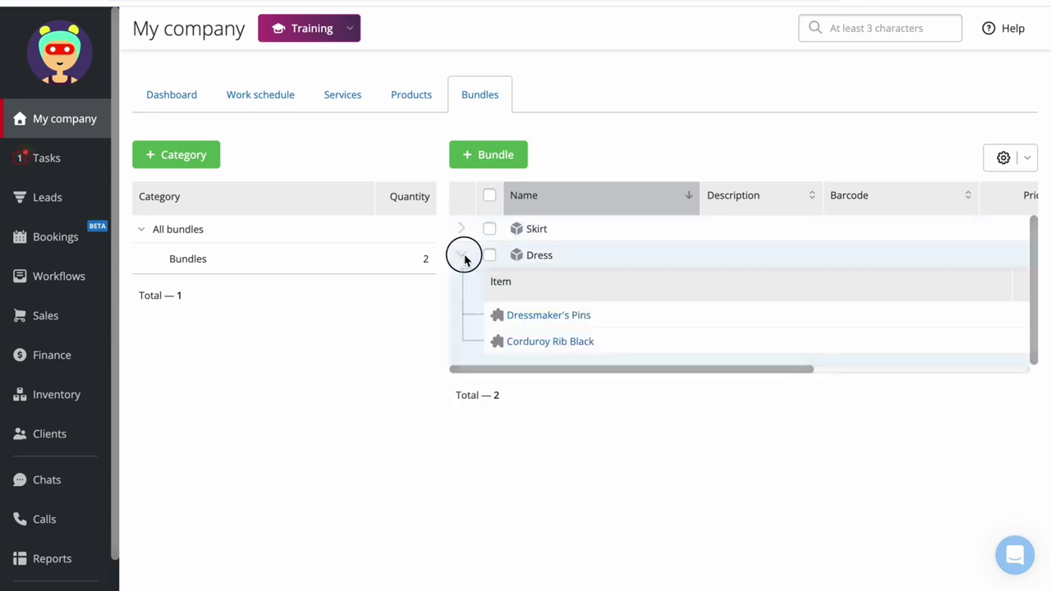
click(461, 232)
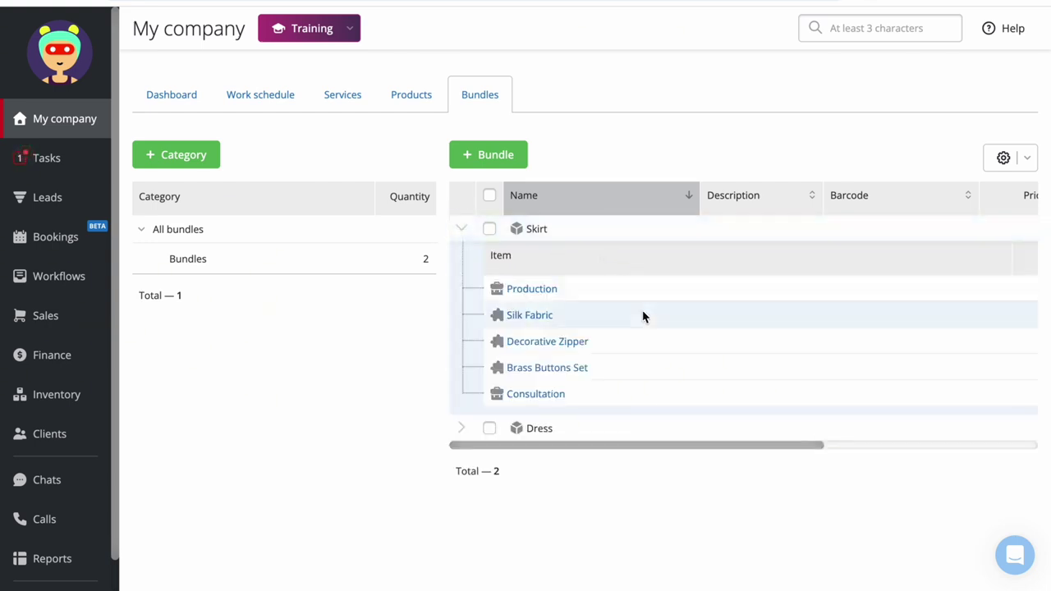
scroll(643, 317, right, 5)
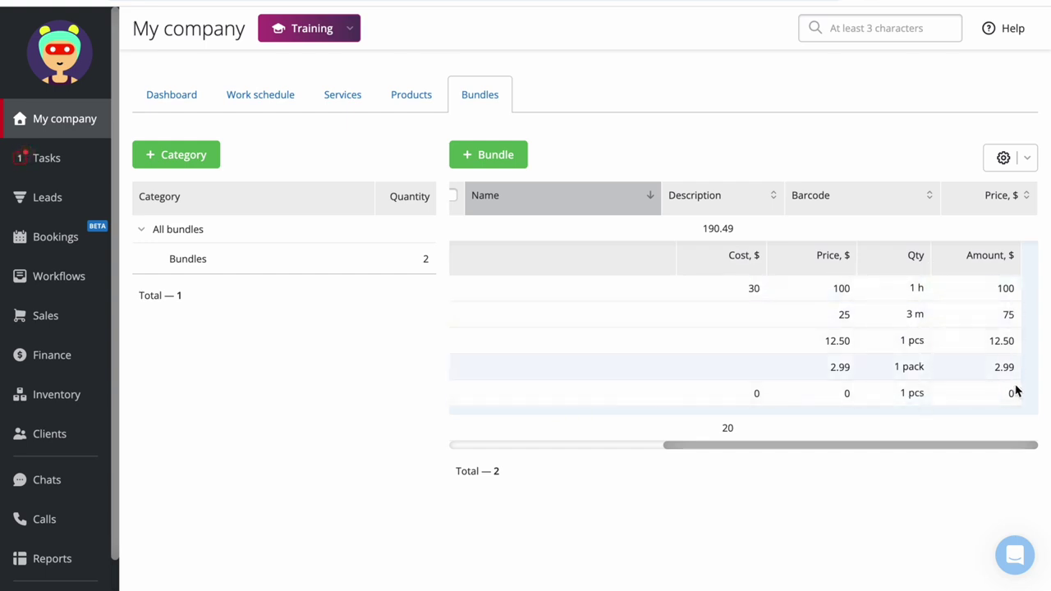
Collapse the Skirt bundle's item list and add 10 pcs of the Skirt bundle to the Production order's services and products.
scroll(778, 371, left, 5)
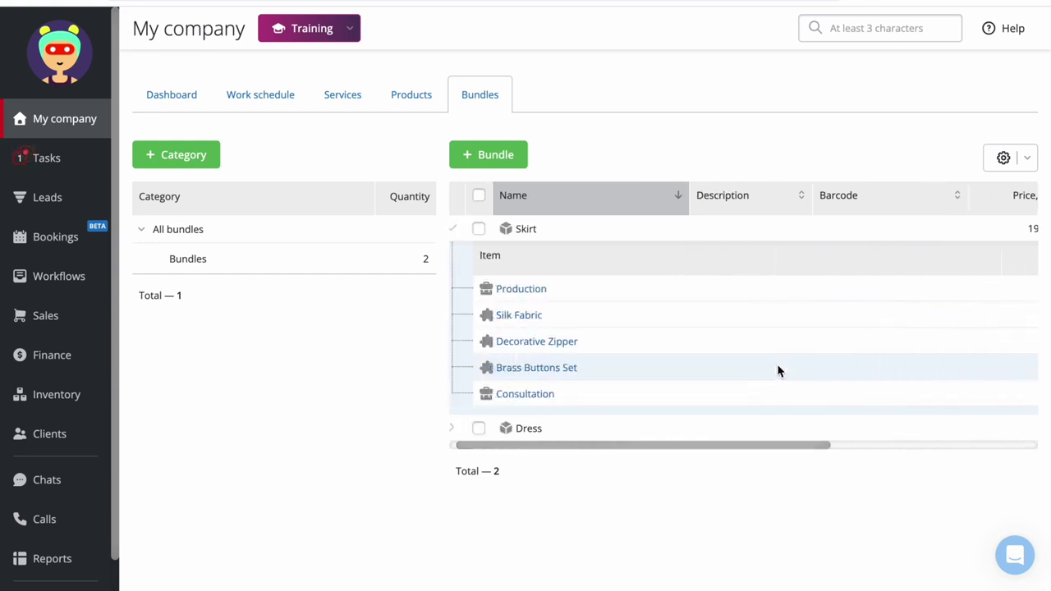
click(462, 231)
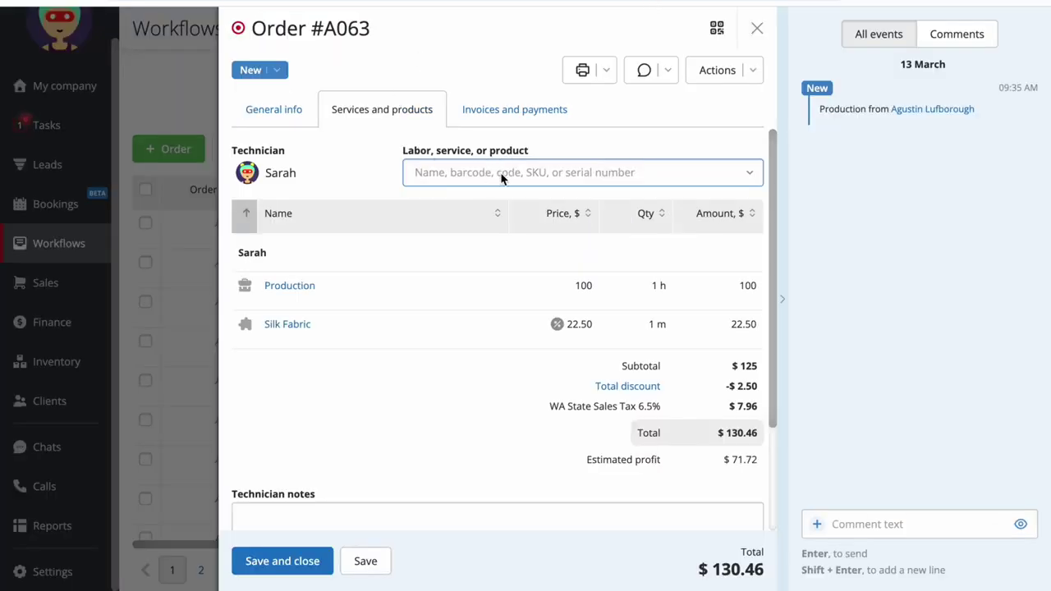
click(491, 172)
click(596, 211)
click(433, 258)
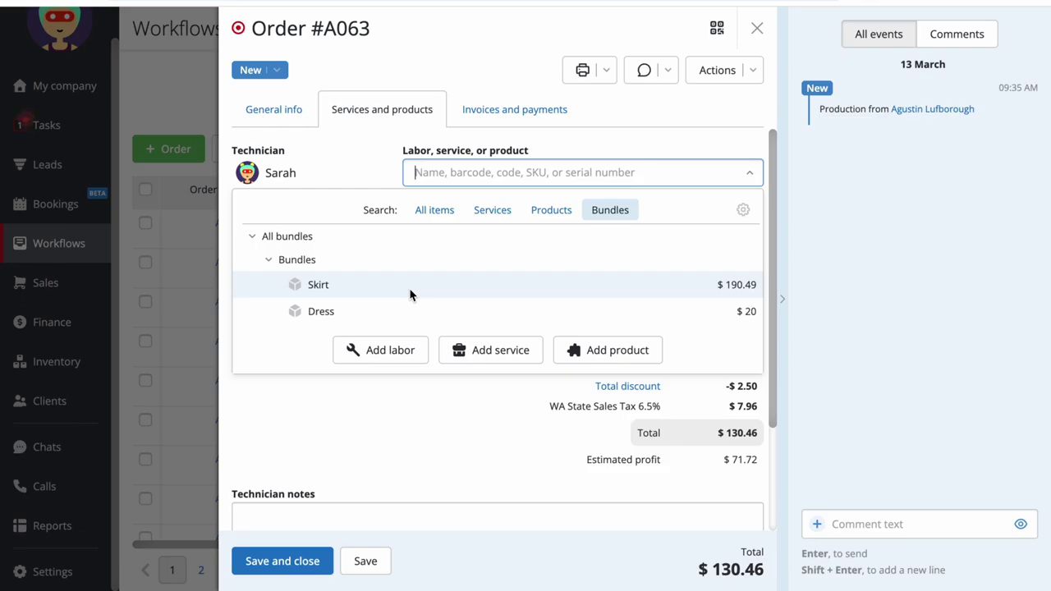
click(410, 294)
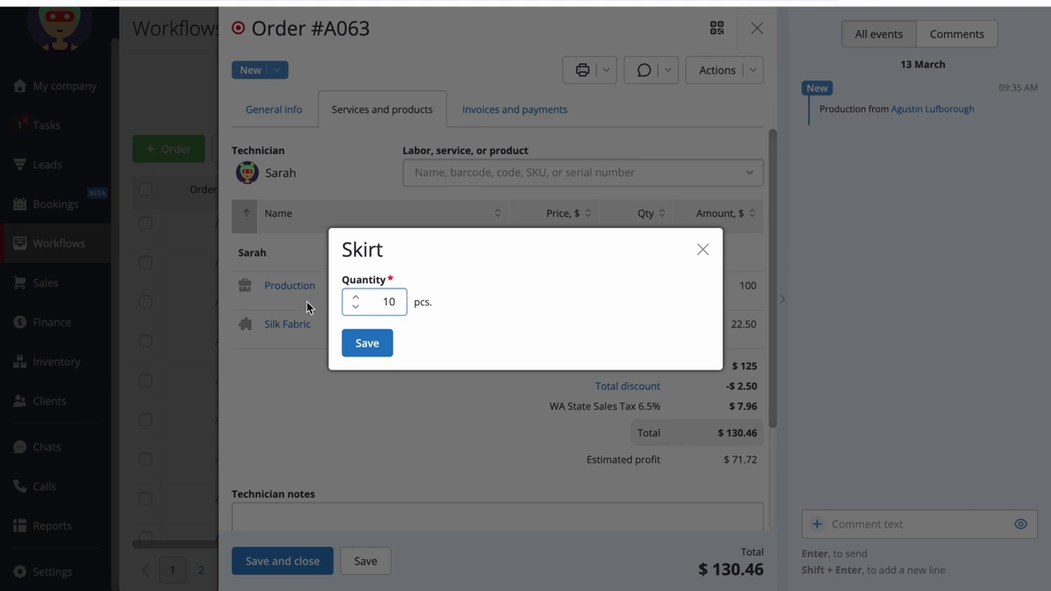
click(366, 353)
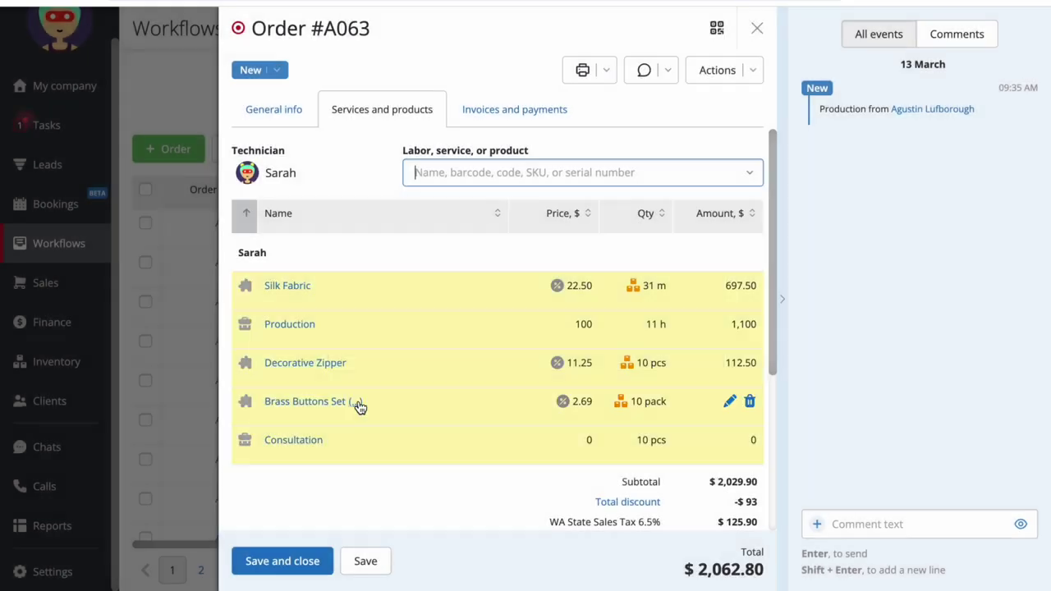
Review the added bundle items and Silk Fabric's stock allocation, and set the order's Silk Fabric quantity to 25 m.
scroll(358, 405, down, 4)
scroll(434, 370, up, 4)
click(441, 299)
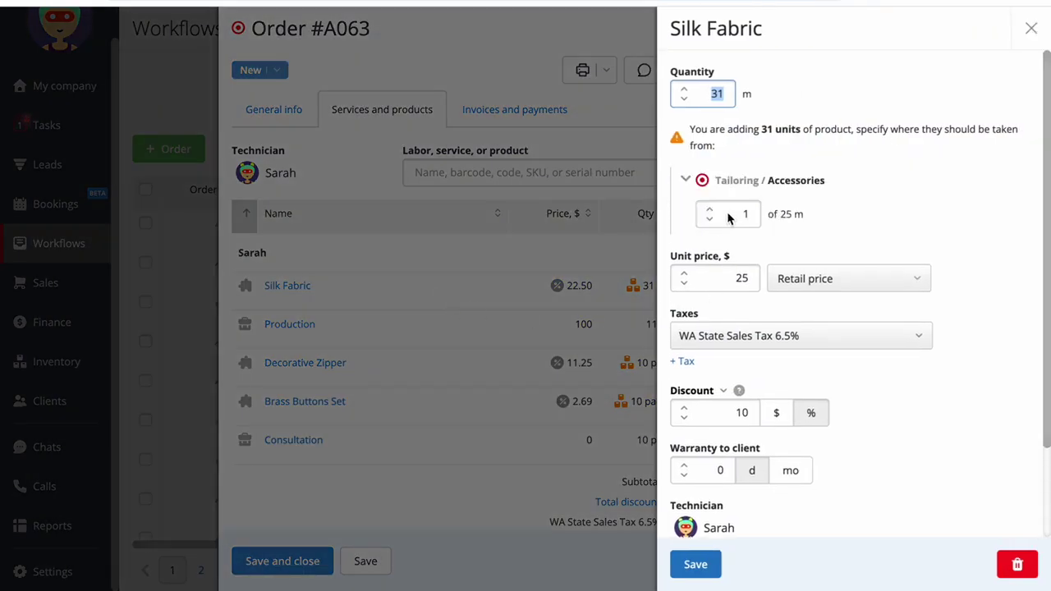
click(503, 312)
scroll(500, 312, down, 2)
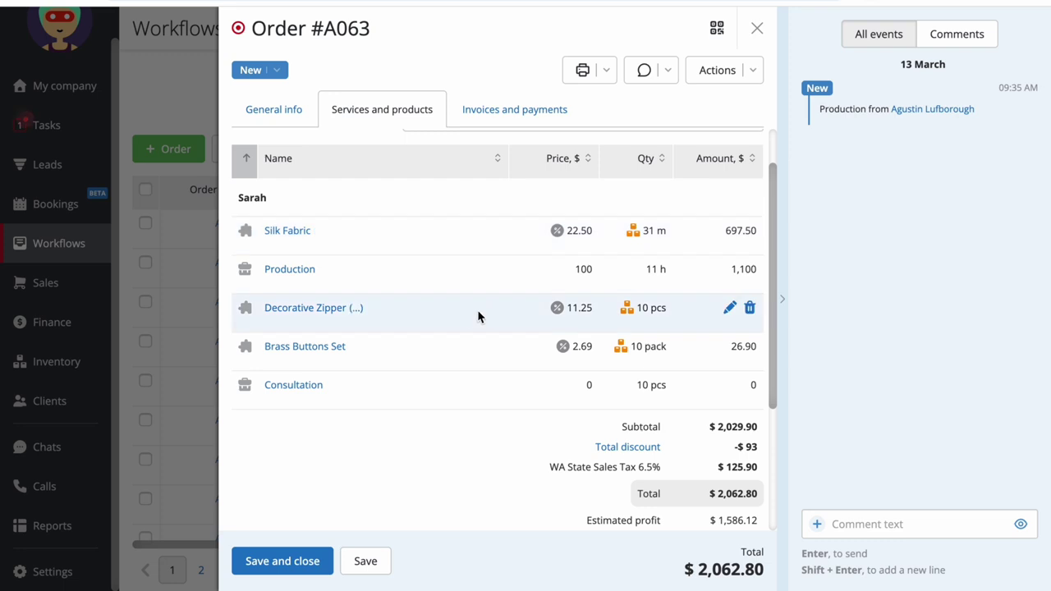
click(648, 233)
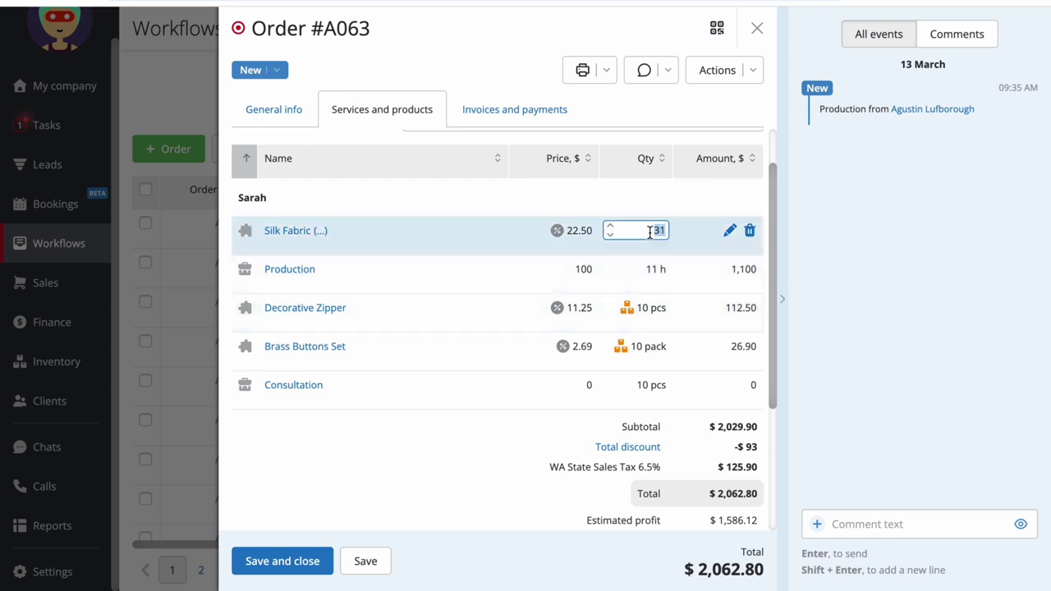
click(473, 438)
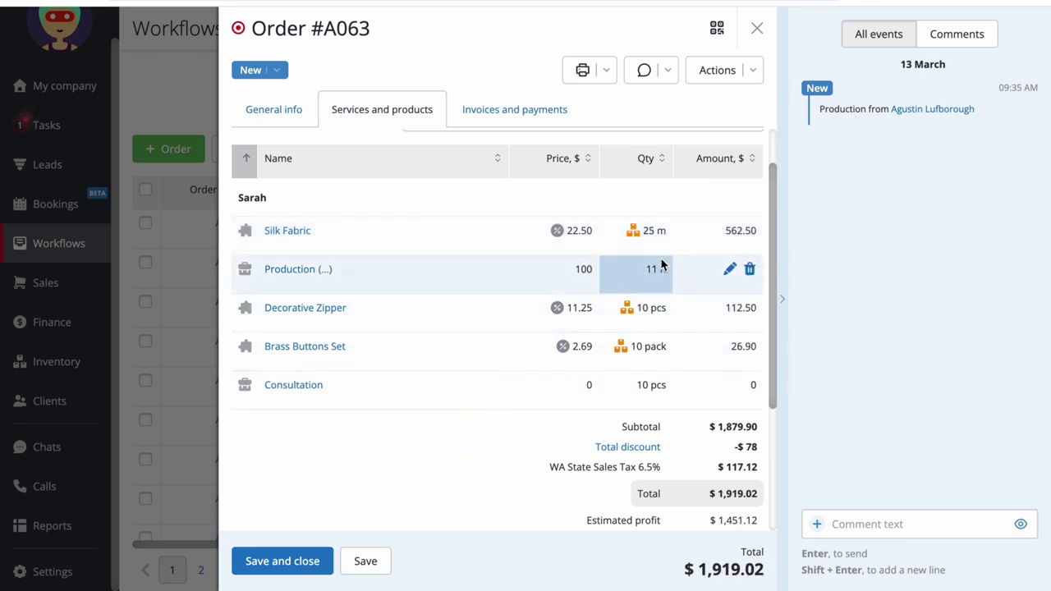
Allocate 25 m of Silk Fabric from the Tailoring / Accessories warehouse and save the item.
click(468, 244)
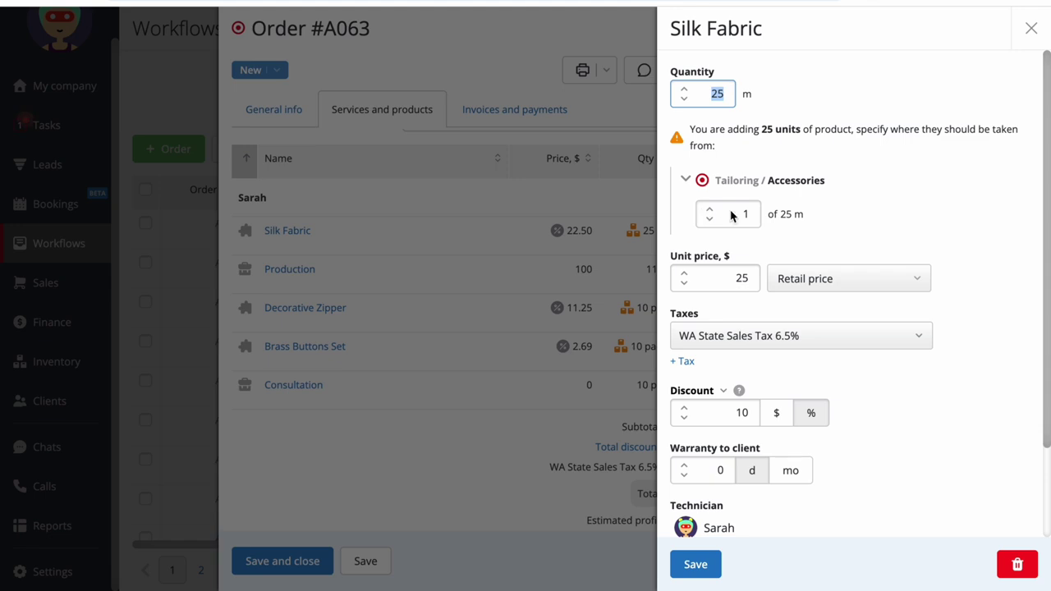
double_click(733, 211)
text(25)
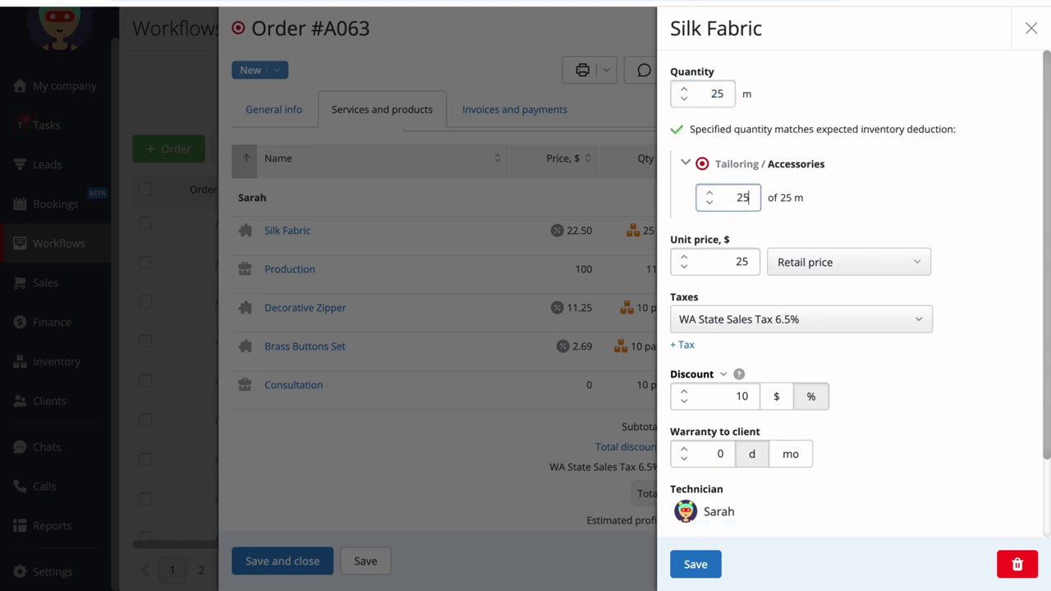
click(695, 564)
Set the Decorative Zipper quantity to 11 pcs and take all 11 from the Tailoring / Accessories warehouse.
click(659, 307)
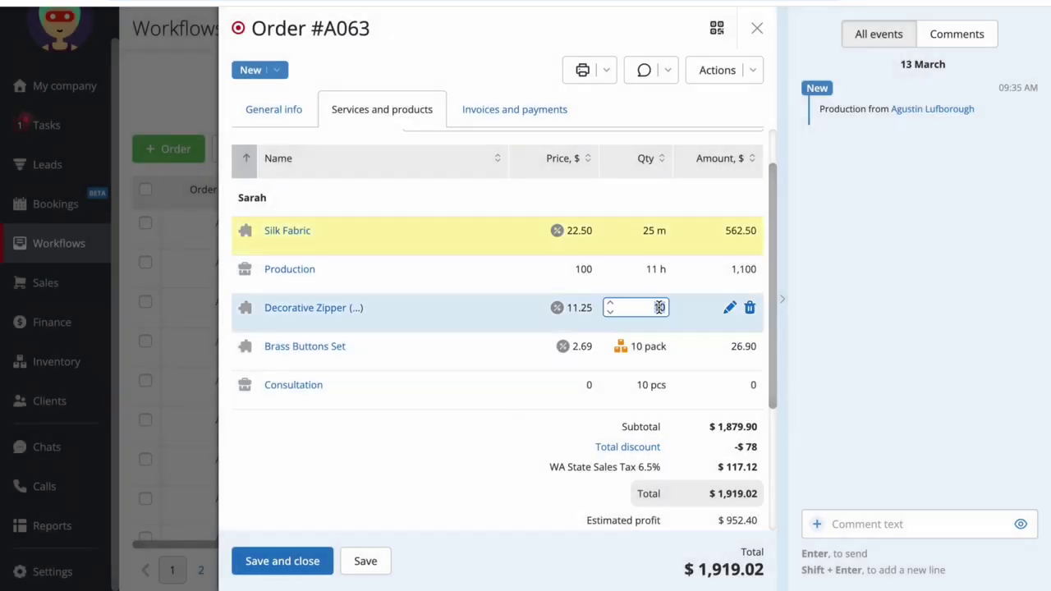
text(11)
click(452, 438)
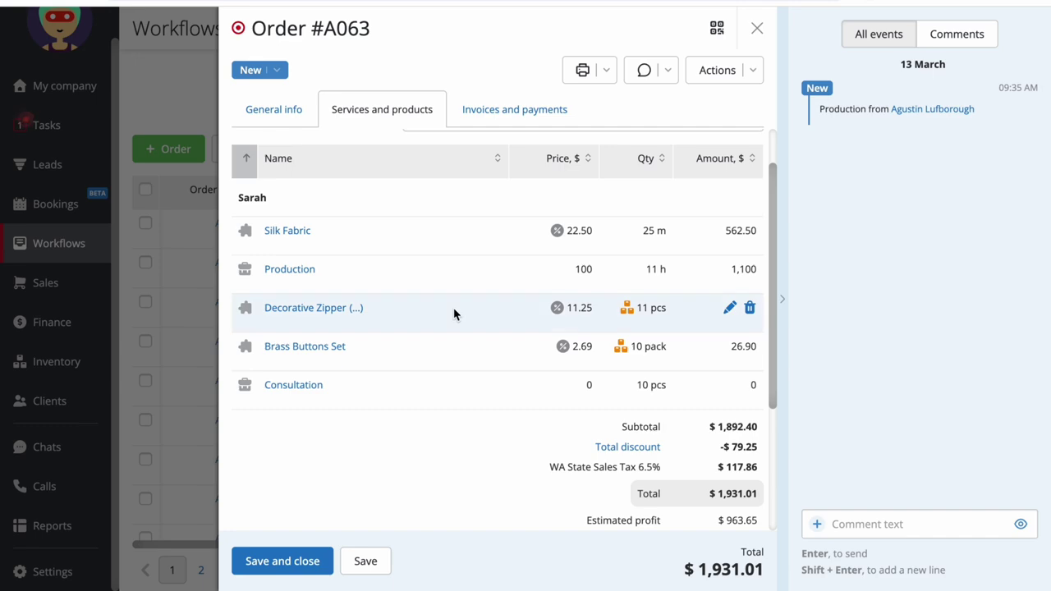
click(455, 312)
click(737, 242)
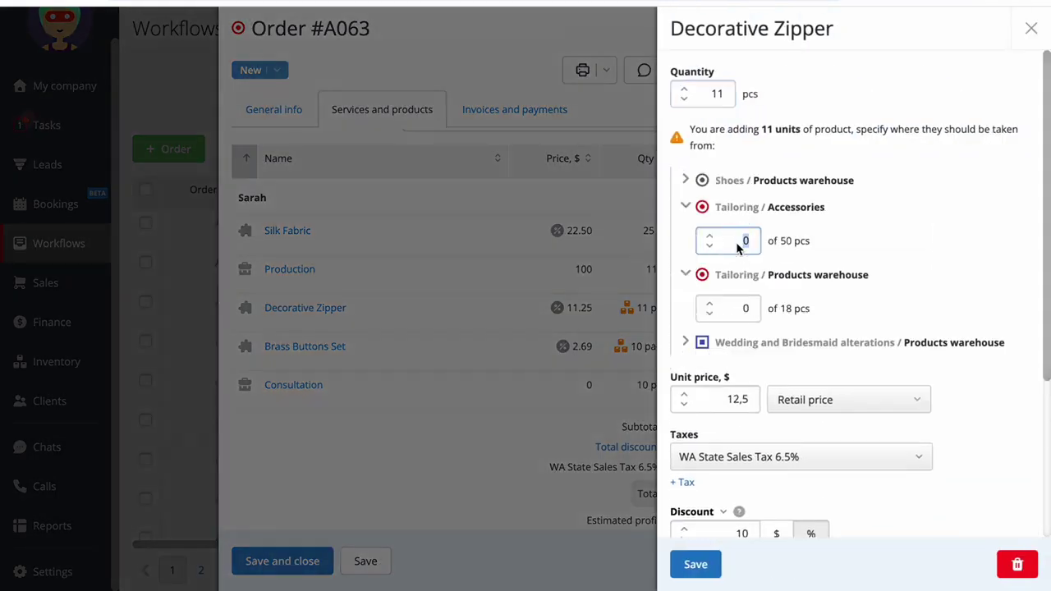
text(11)
click(695, 565)
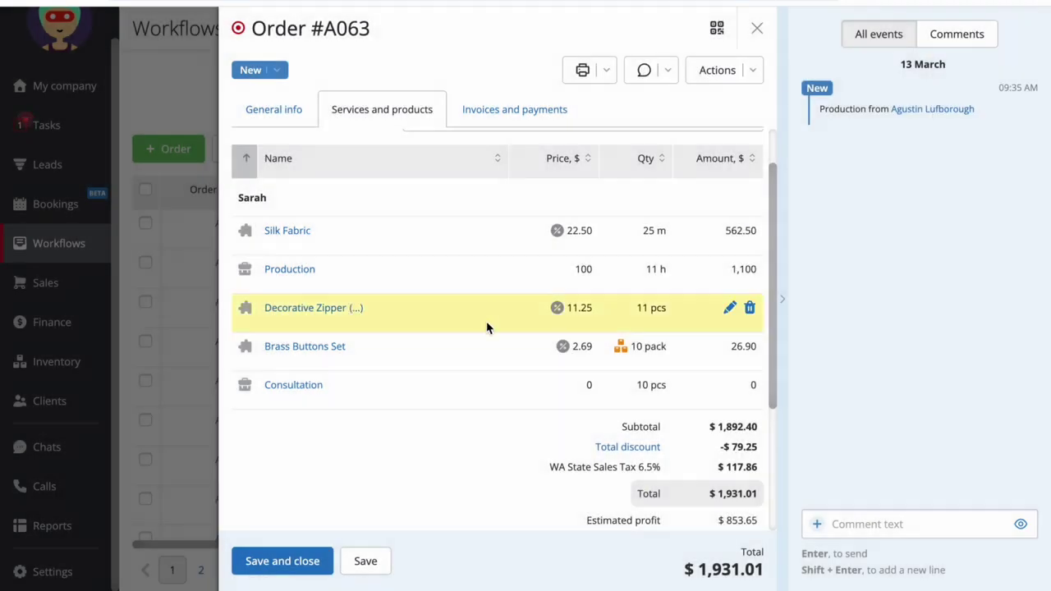
Allocate 10 packs of Brass Buttons Set from the Tailoring / Accessories warehouse and save the item.
click(481, 347)
click(722, 222)
text(10)
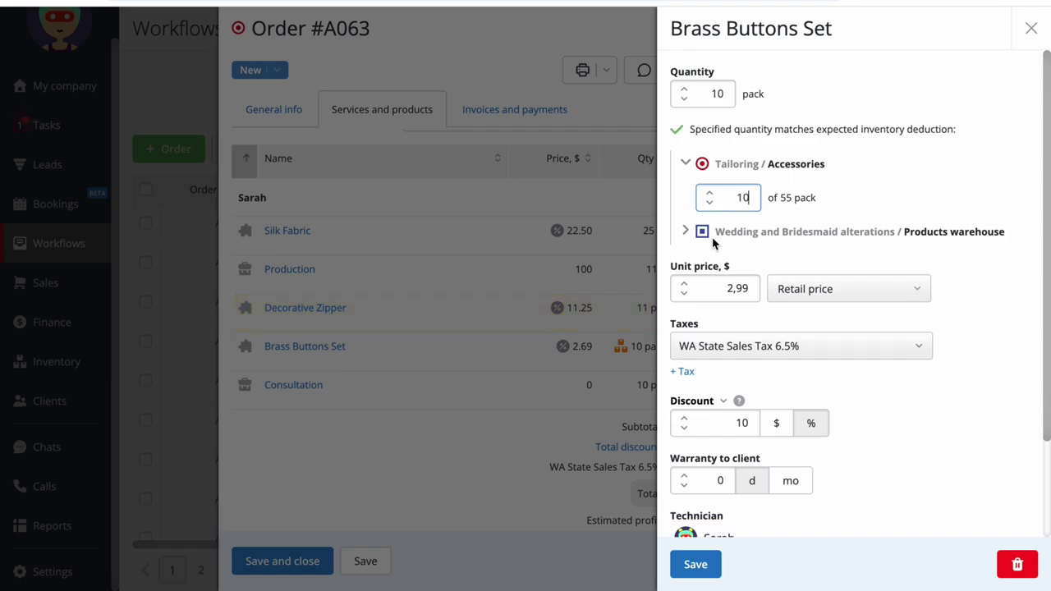
click(698, 560)
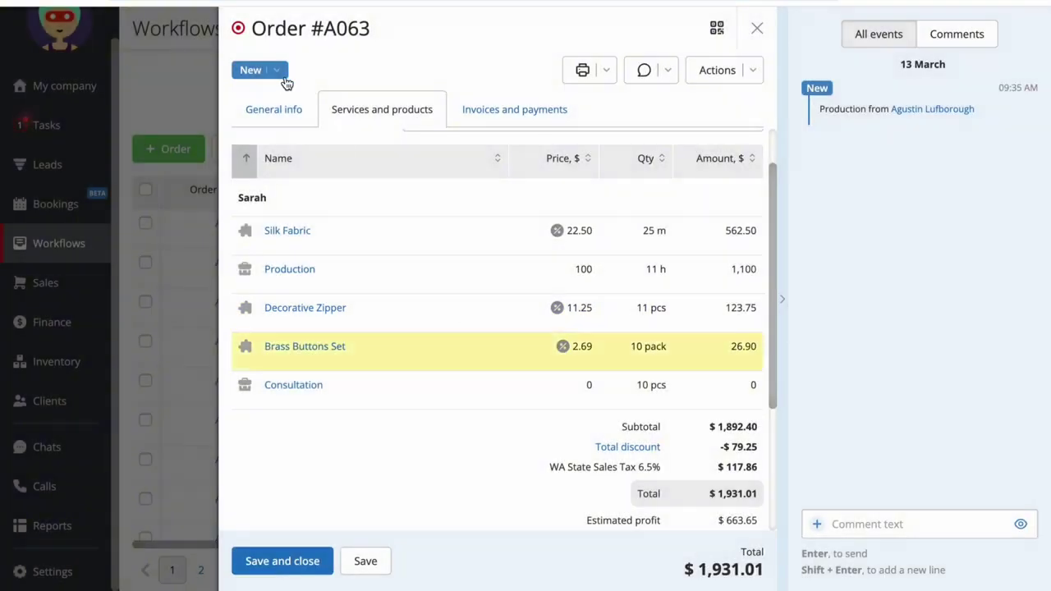
Advance the order's status to Done and after that to Closed.
click(280, 72)
scroll(295, 251, down, 2)
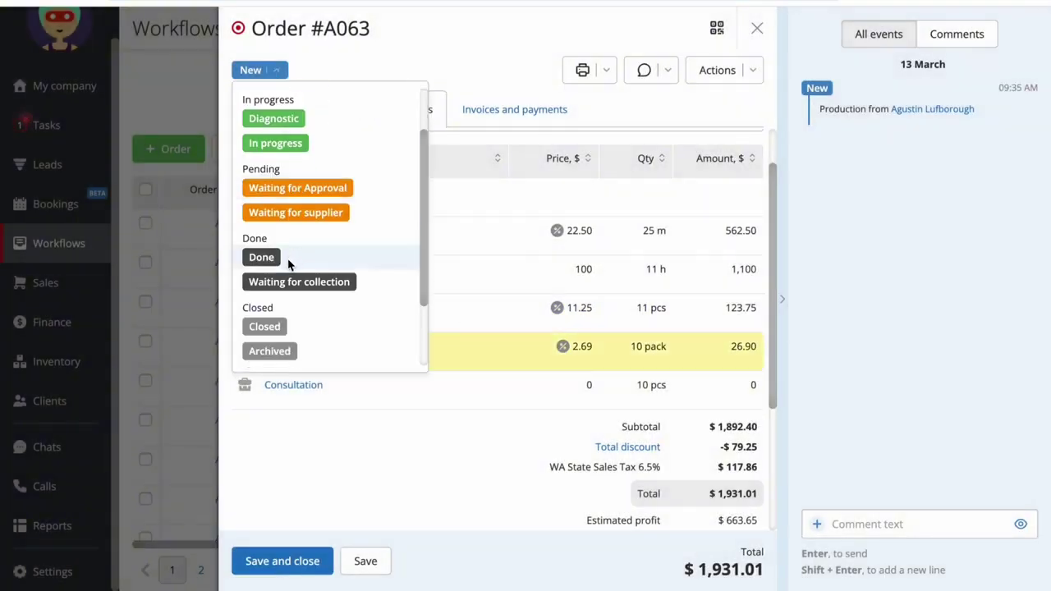
click(288, 259)
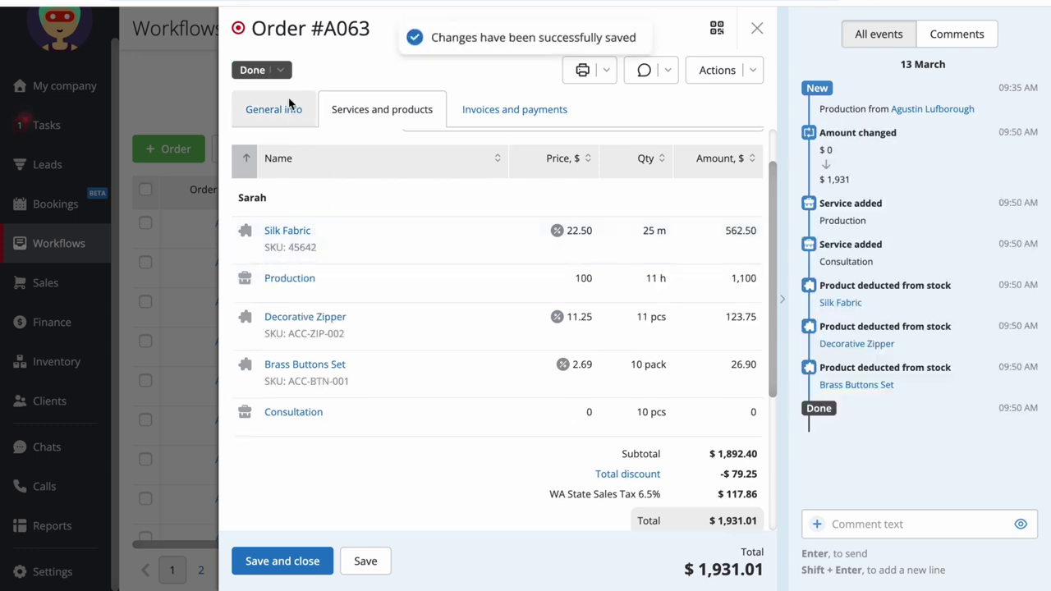
click(279, 74)
scroll(321, 328, down, 4)
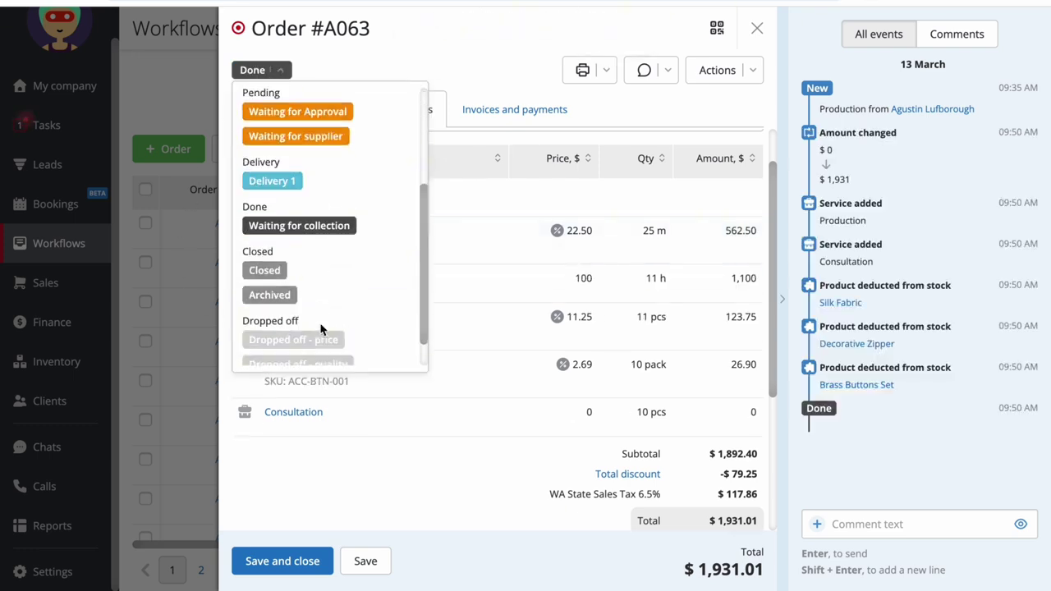
click(327, 274)
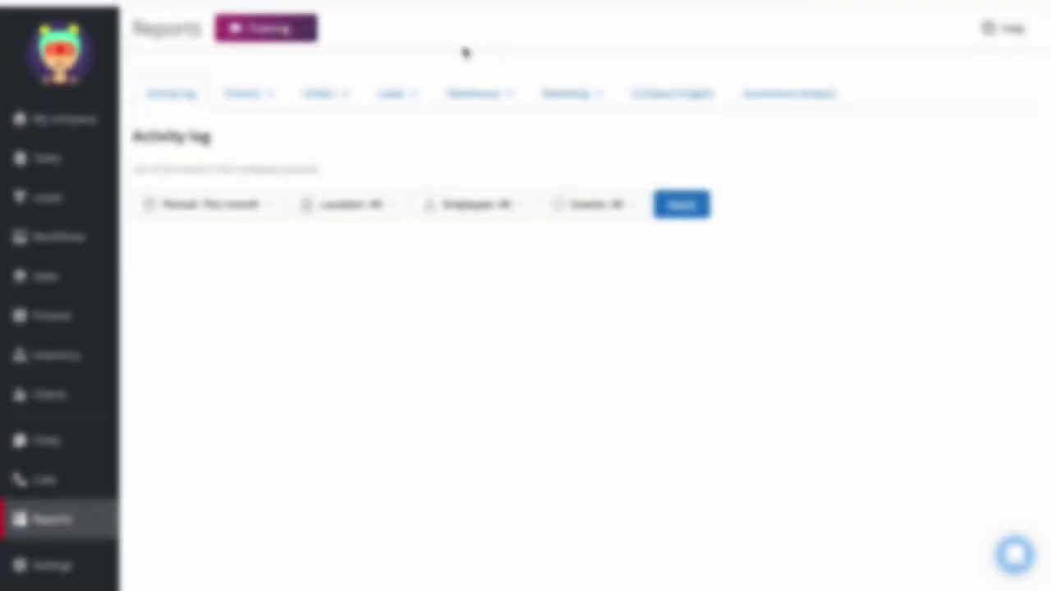
Generate the Orders profit finance report for this month and examine its price, cost, wage and profit columns and the profit formula.
click(255, 97)
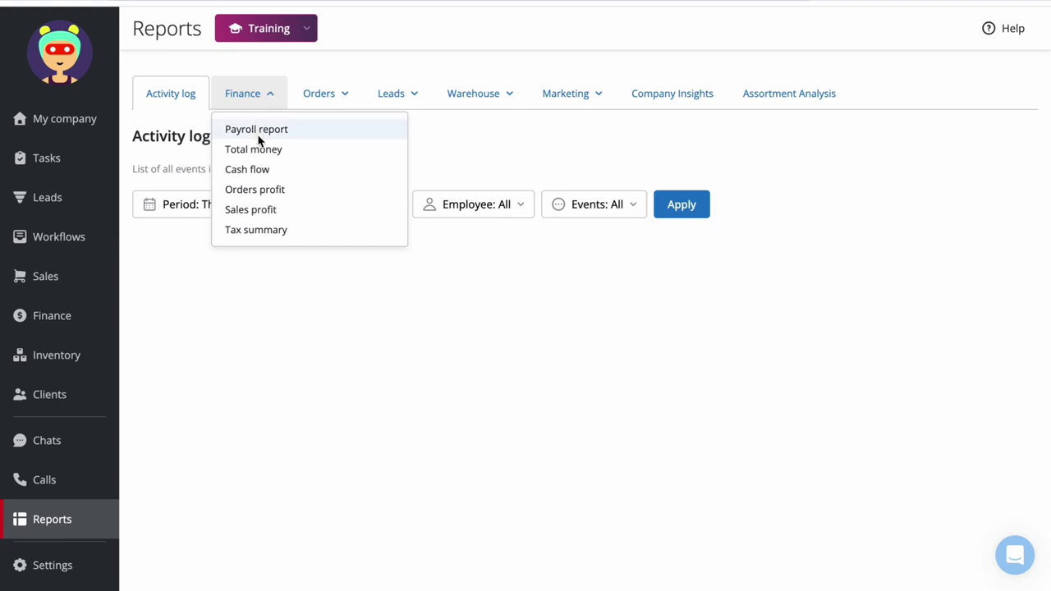
click(274, 189)
click(555, 199)
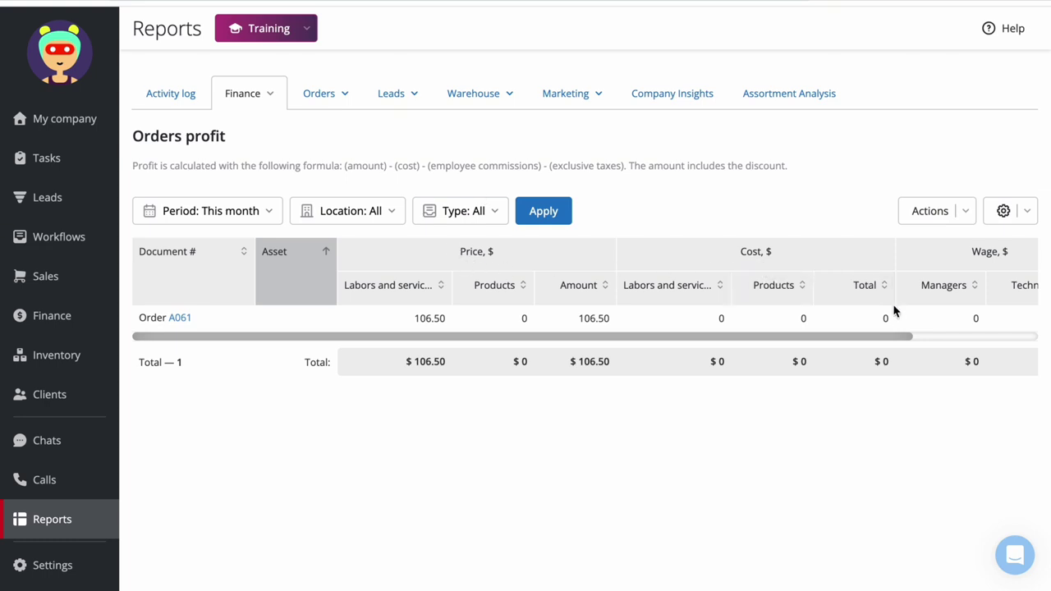
scroll(933, 317, right, 3)
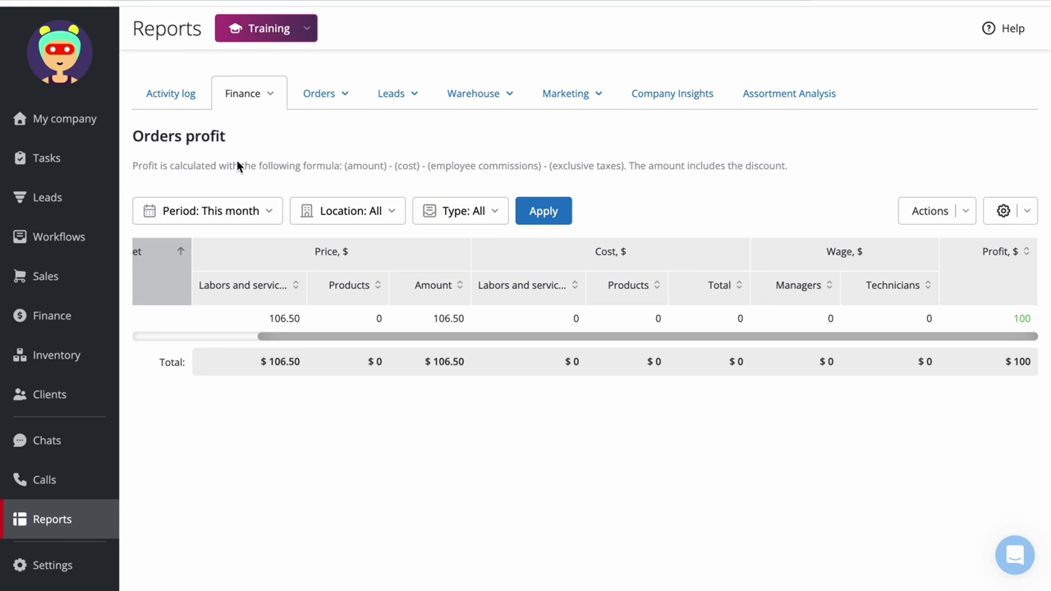
drag(340, 171, 421, 169)
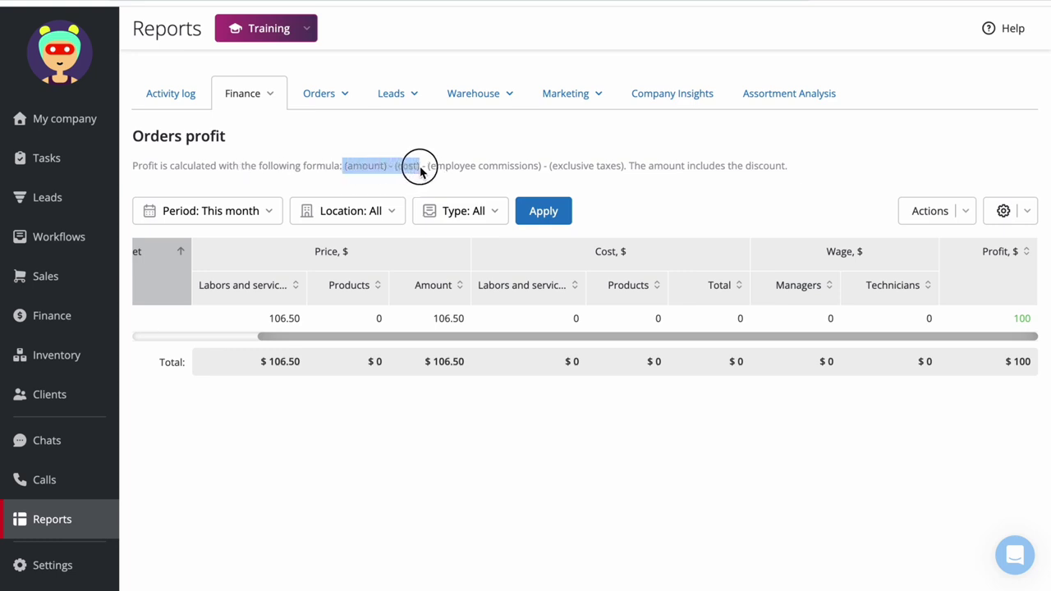
click(465, 140)
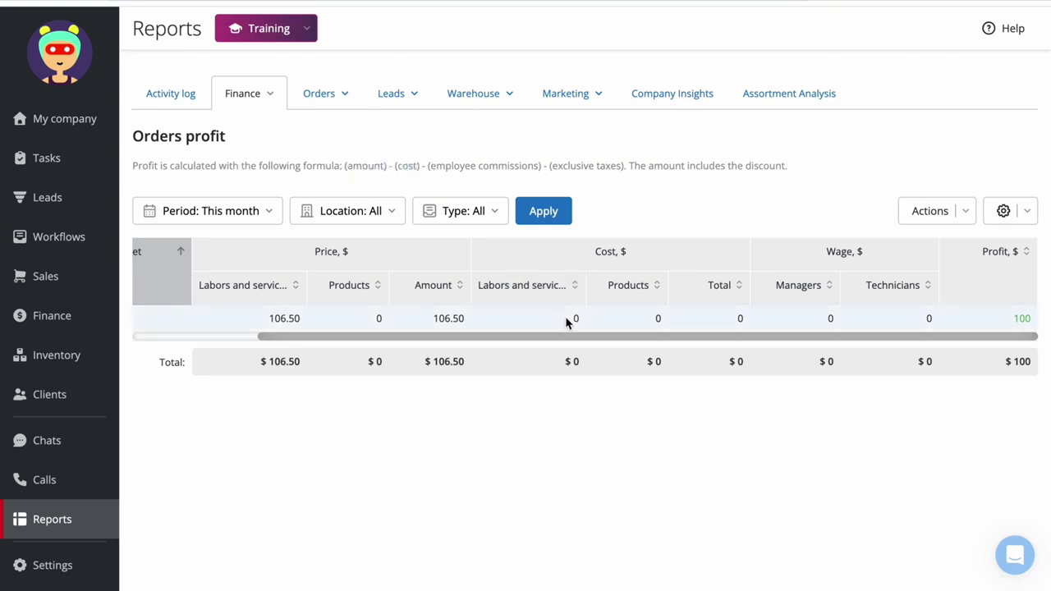
scroll(563, 319, left, 5)
Generate this month's Cash flow report and examine the entries under client payments, prepayments and payments to suppliers.
click(271, 97)
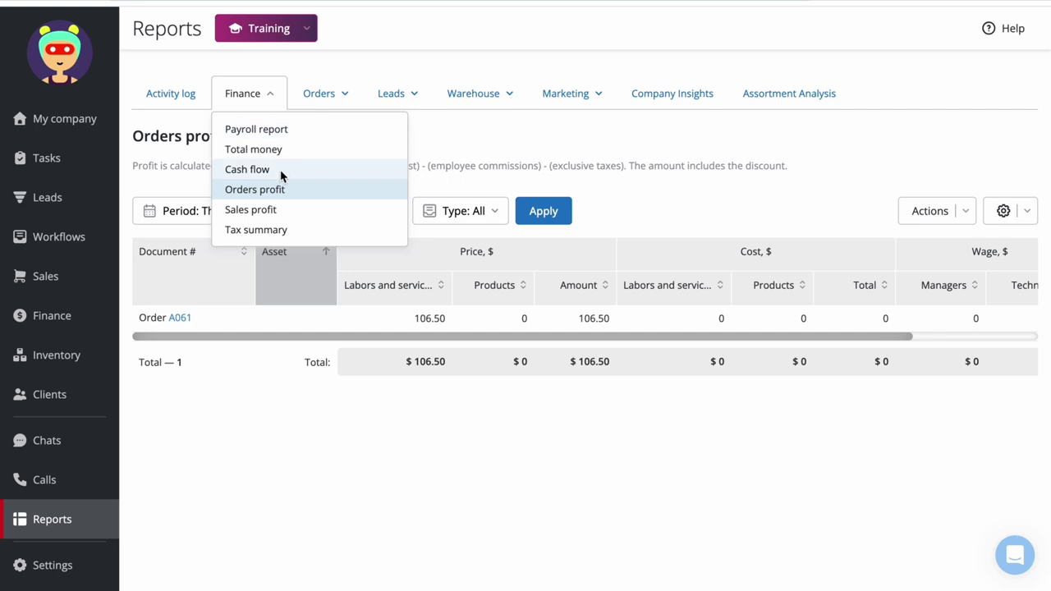
click(250, 169)
click(439, 203)
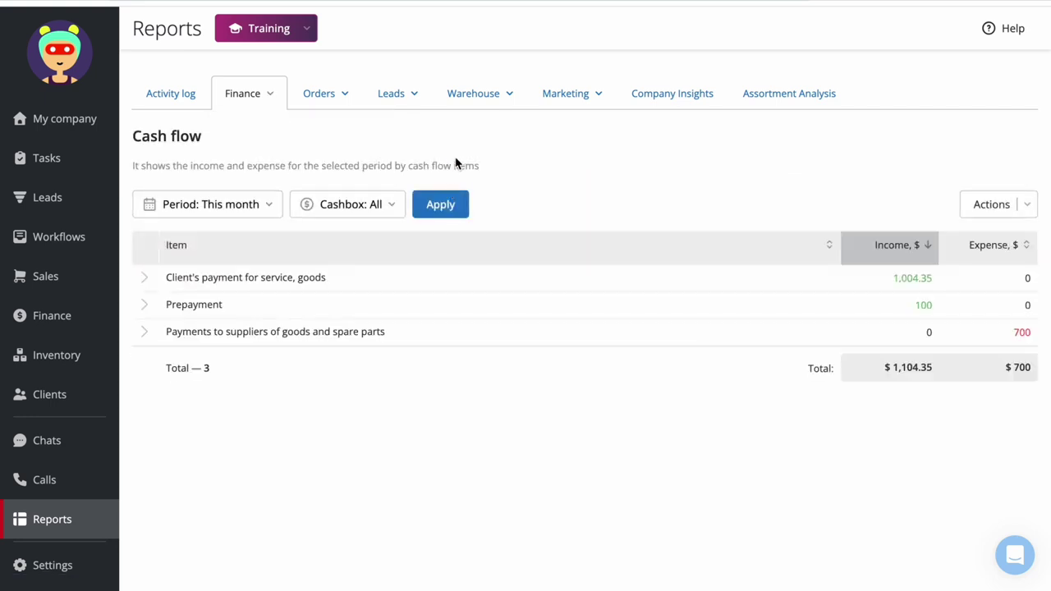
click(175, 278)
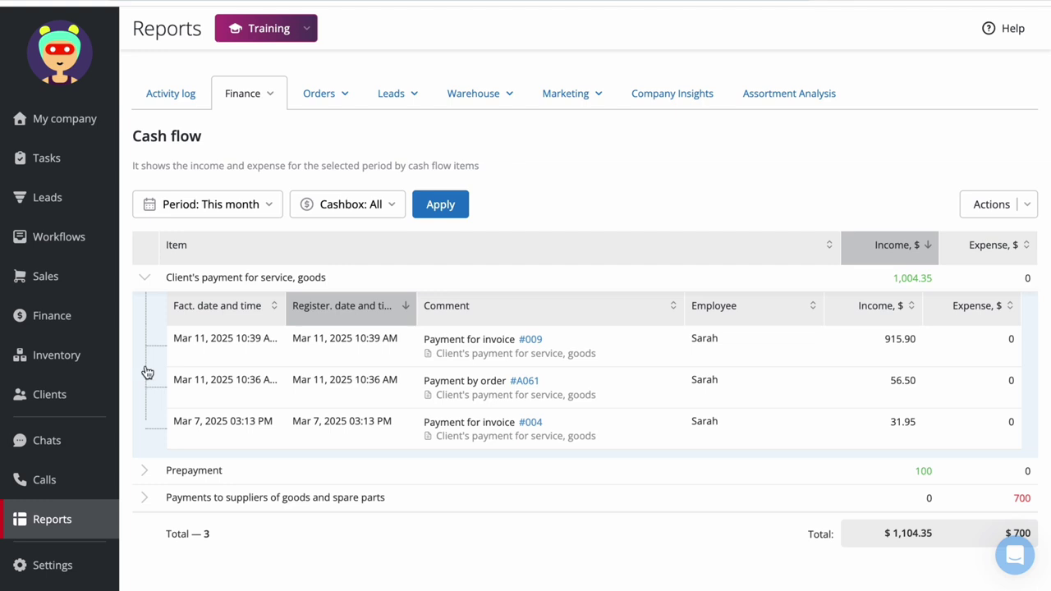
click(150, 278)
click(145, 306)
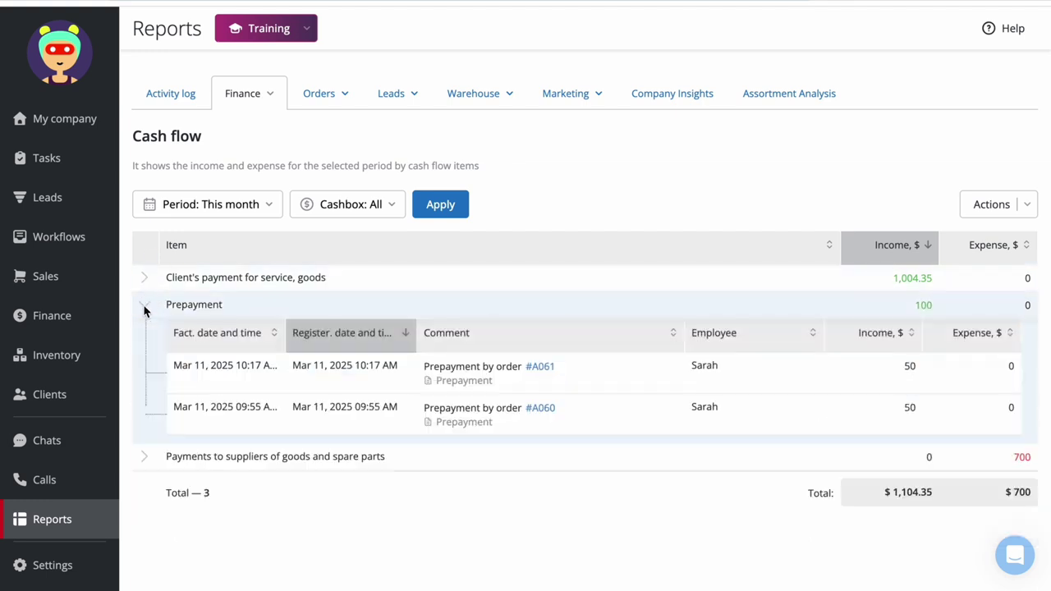
click(145, 309)
click(147, 333)
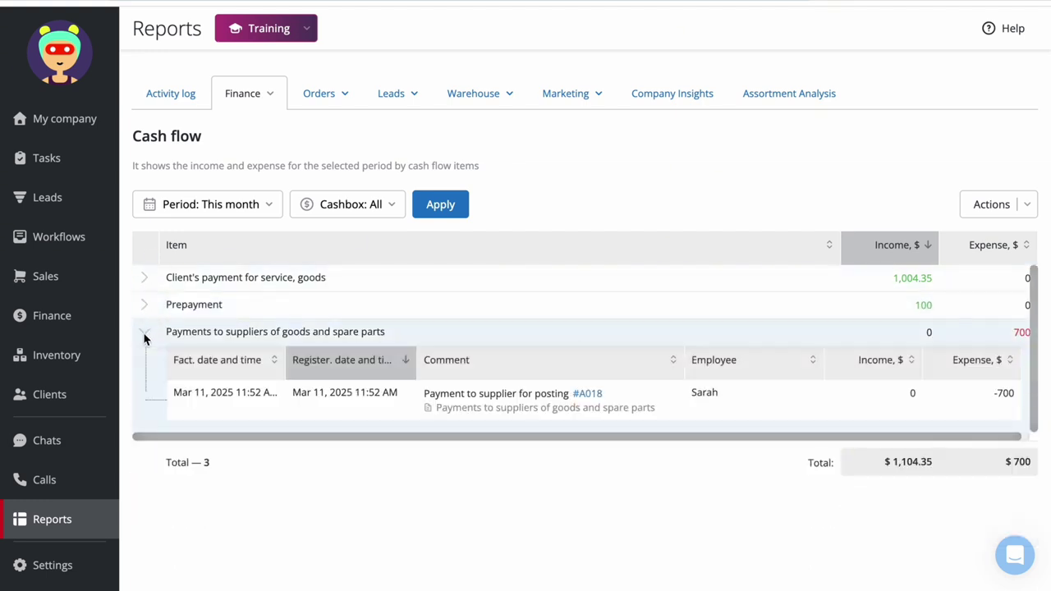
click(149, 336)
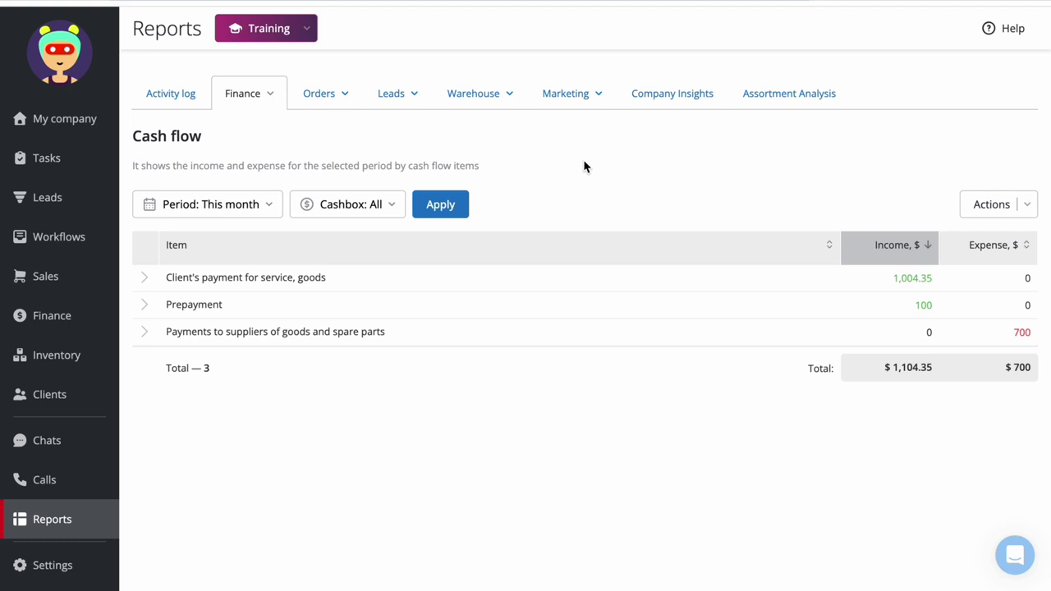
Generate this month's Closed orders report and examine its rows and the available period and order type filters.
click(332, 100)
click(362, 148)
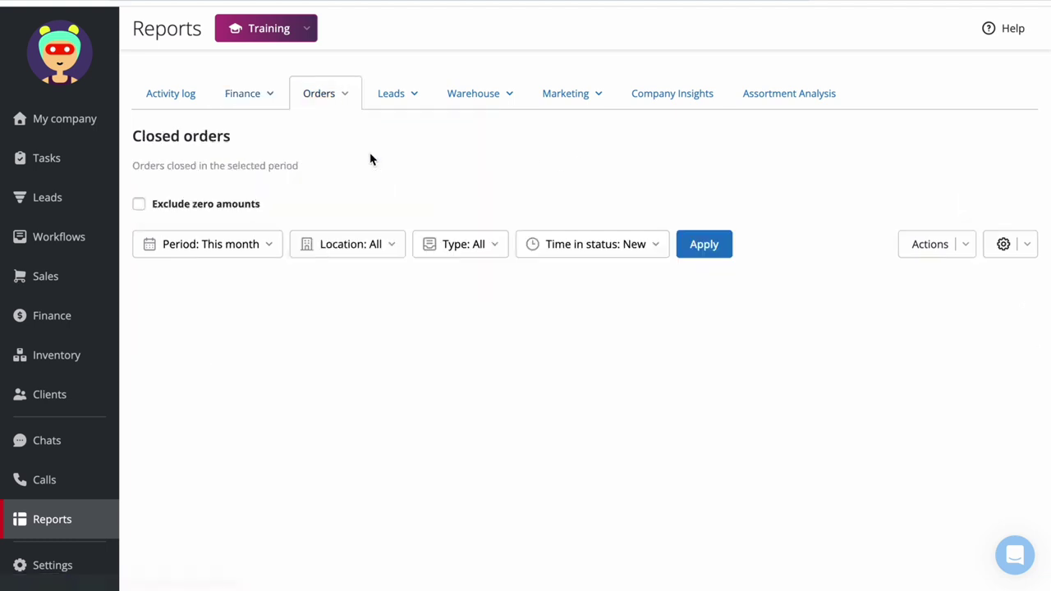
click(714, 244)
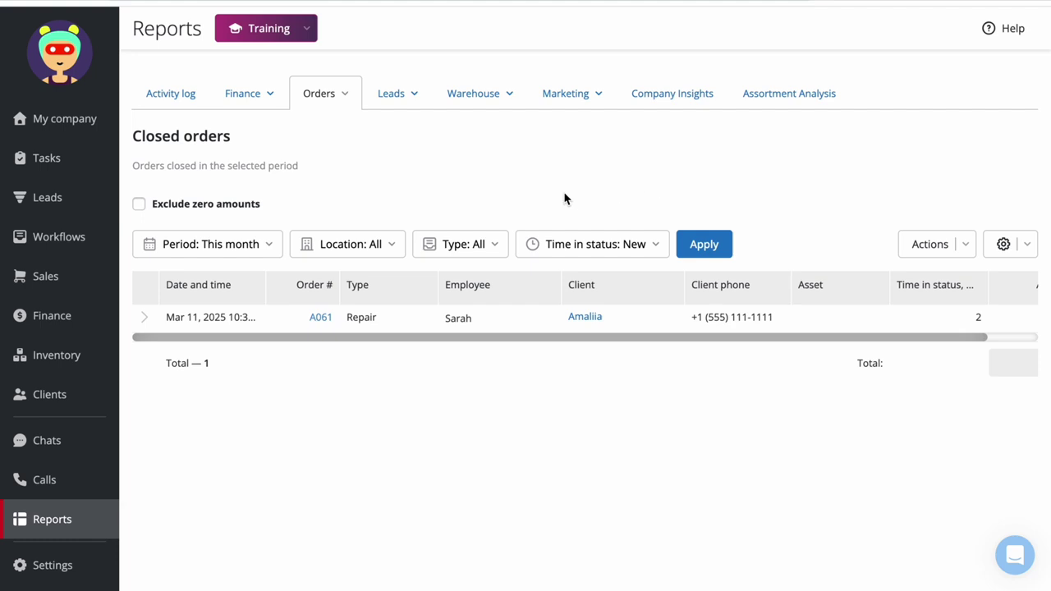
click(254, 247)
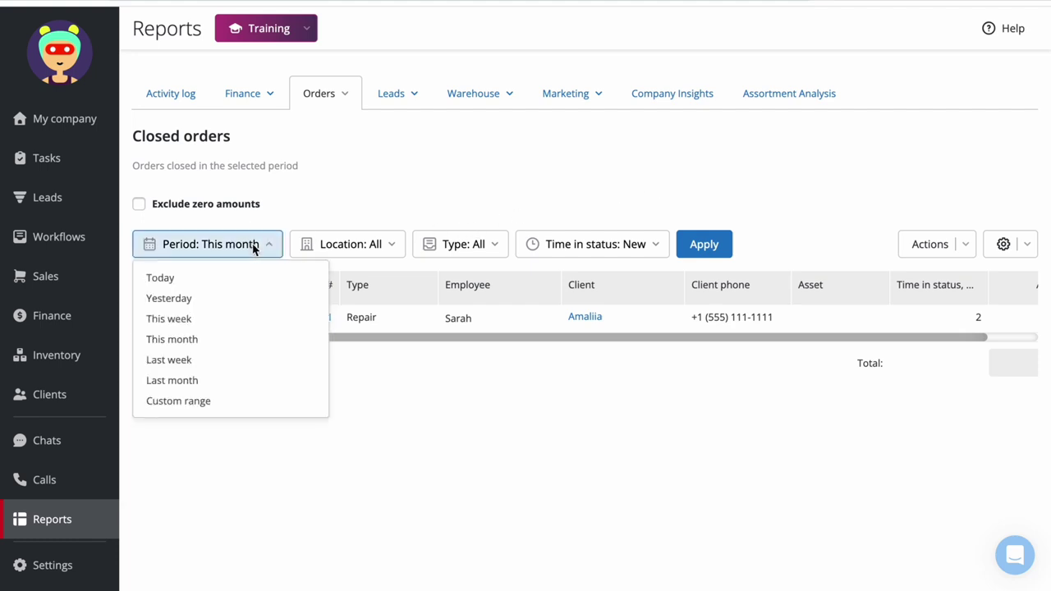
click(450, 203)
click(491, 246)
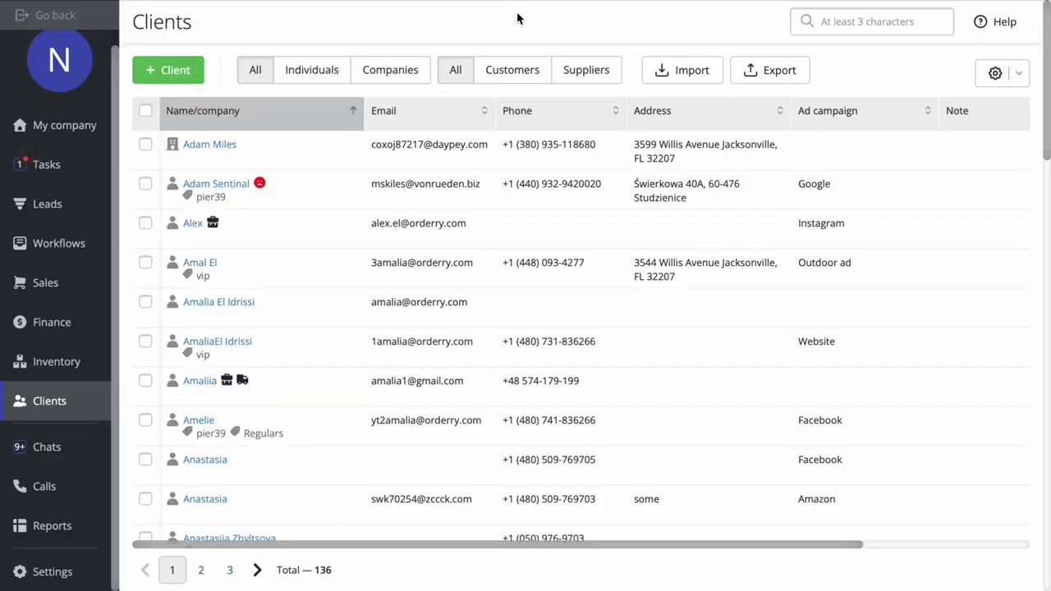
Filter the client list by companies, restore all clients, and review the first client's balance, document categories and payments.
click(391, 71)
click(254, 70)
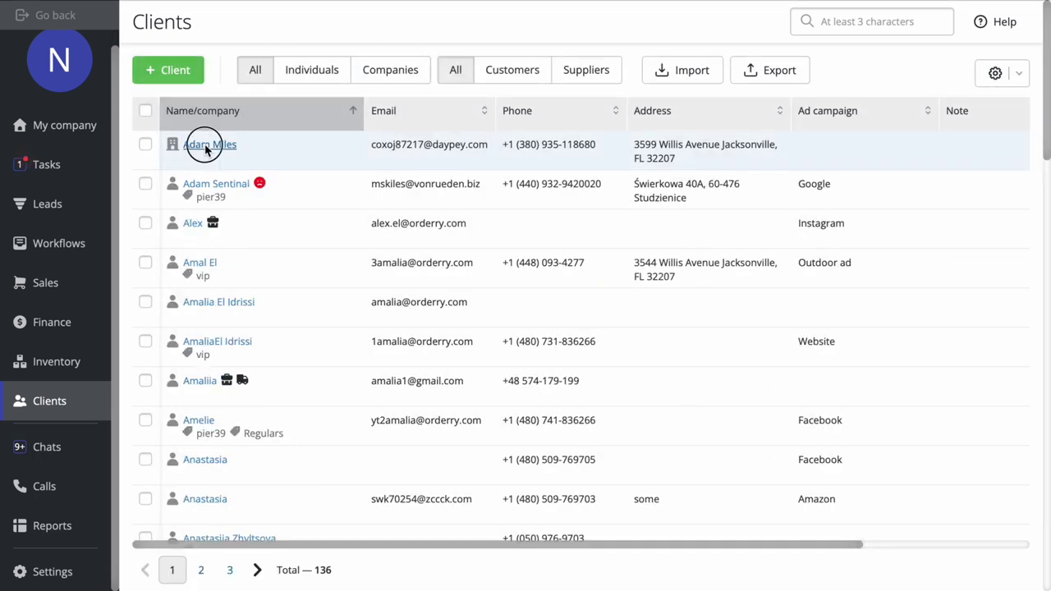
click(206, 148)
click(343, 63)
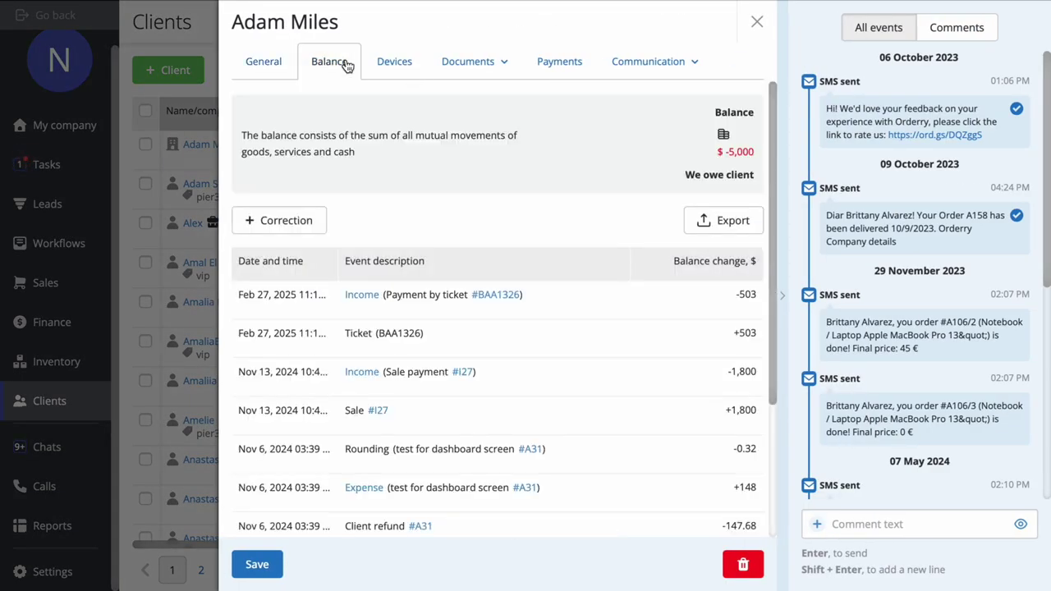
click(503, 65)
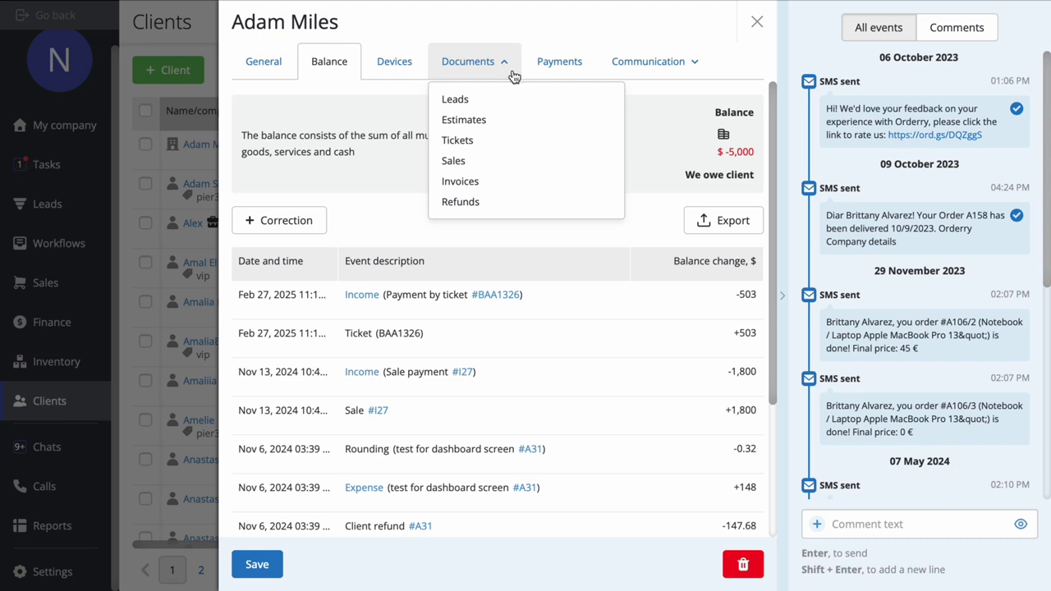
click(583, 72)
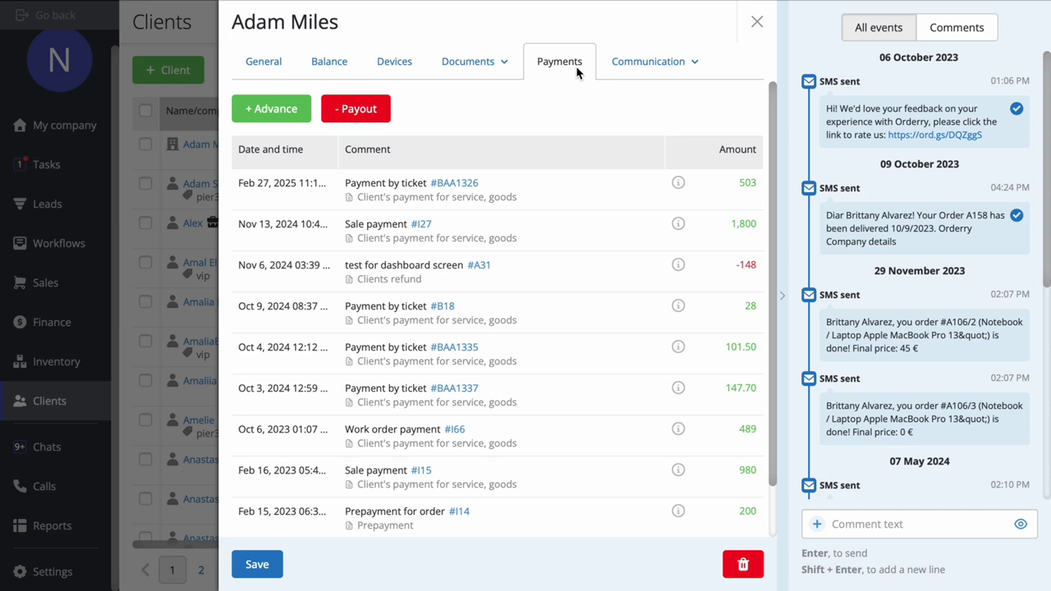
click(756, 23)
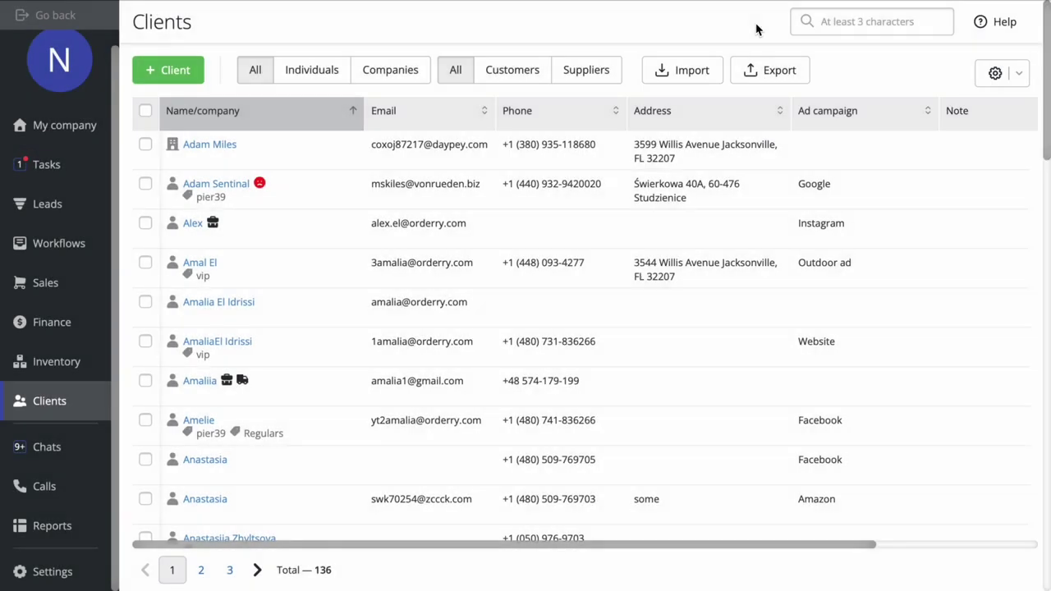
Draft a WhatsApp message to the first listed client, replacing the template text with "Hello!", and close the form without sending.
click(544, 144)
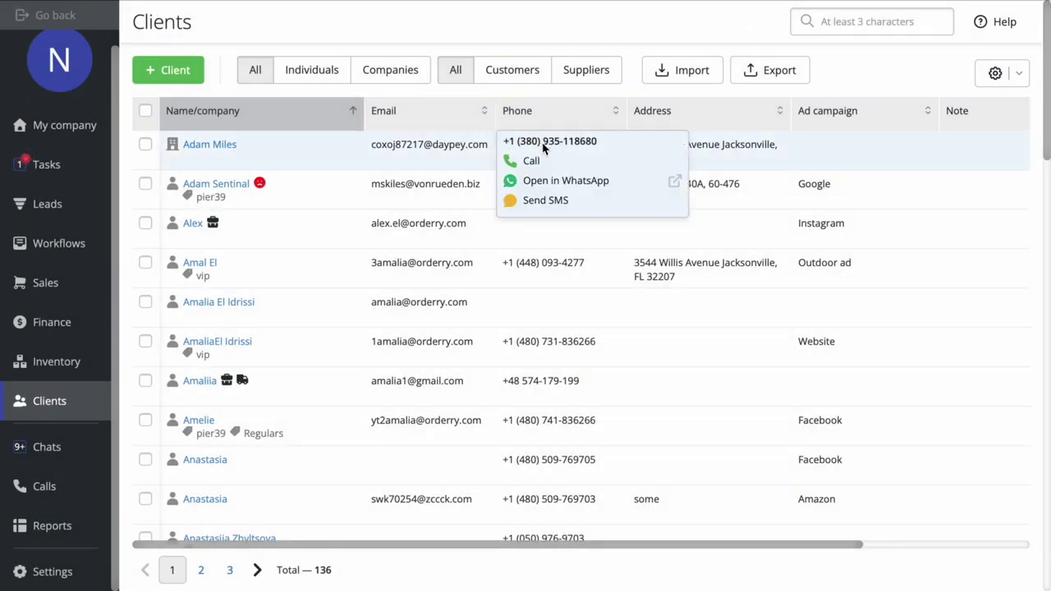
click(564, 182)
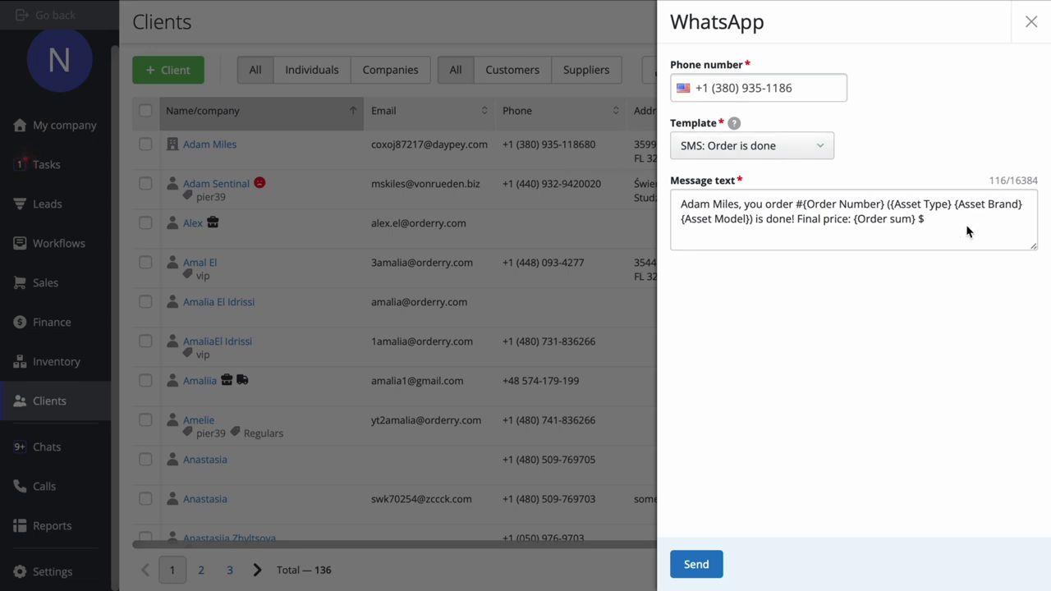
click(821, 151)
click(979, 139)
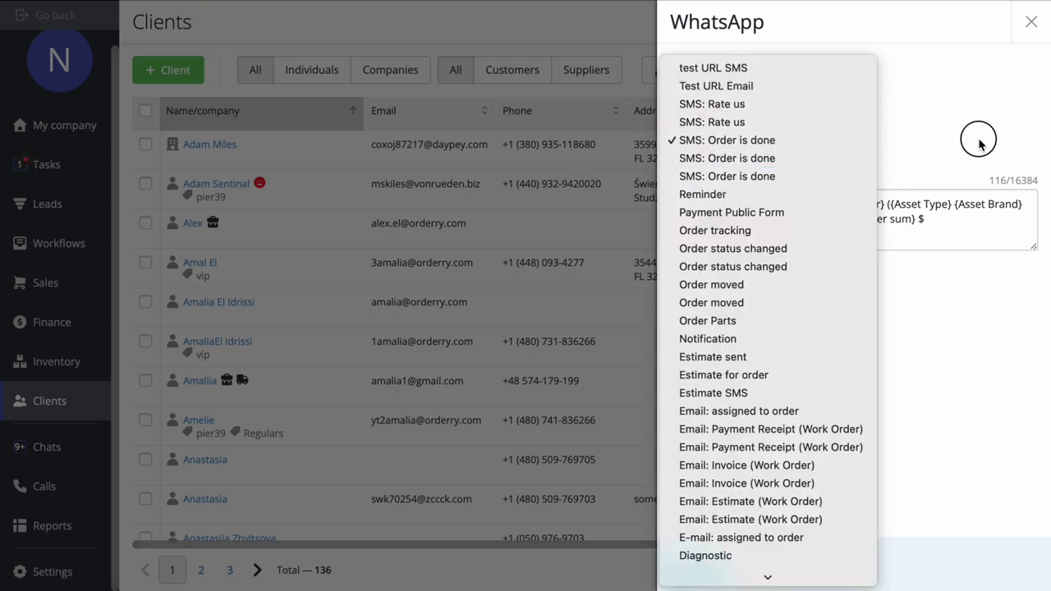
drag(971, 230, 676, 185)
text(Hello!)
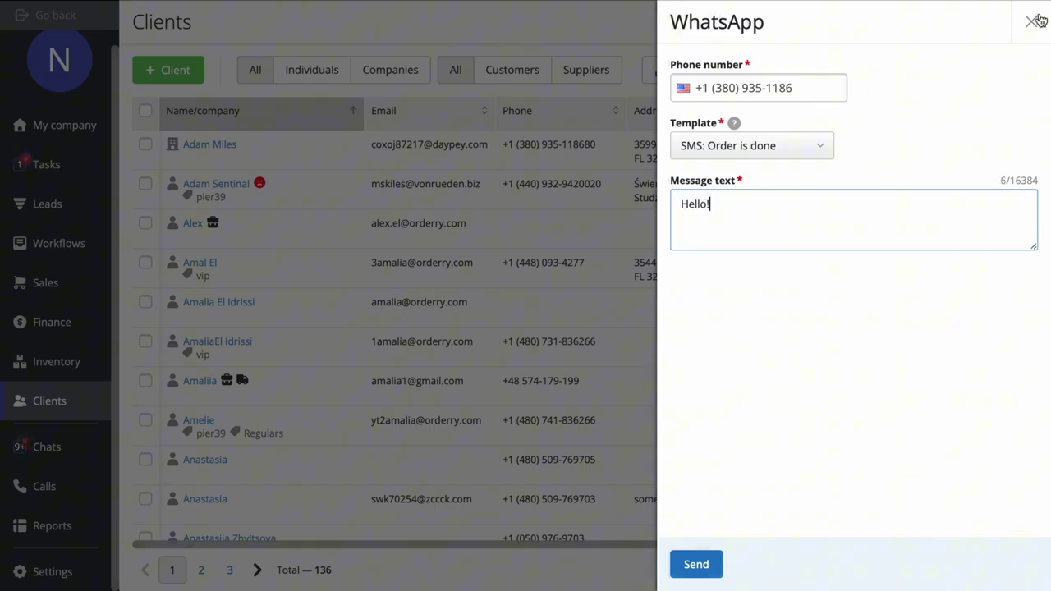
click(1032, 21)
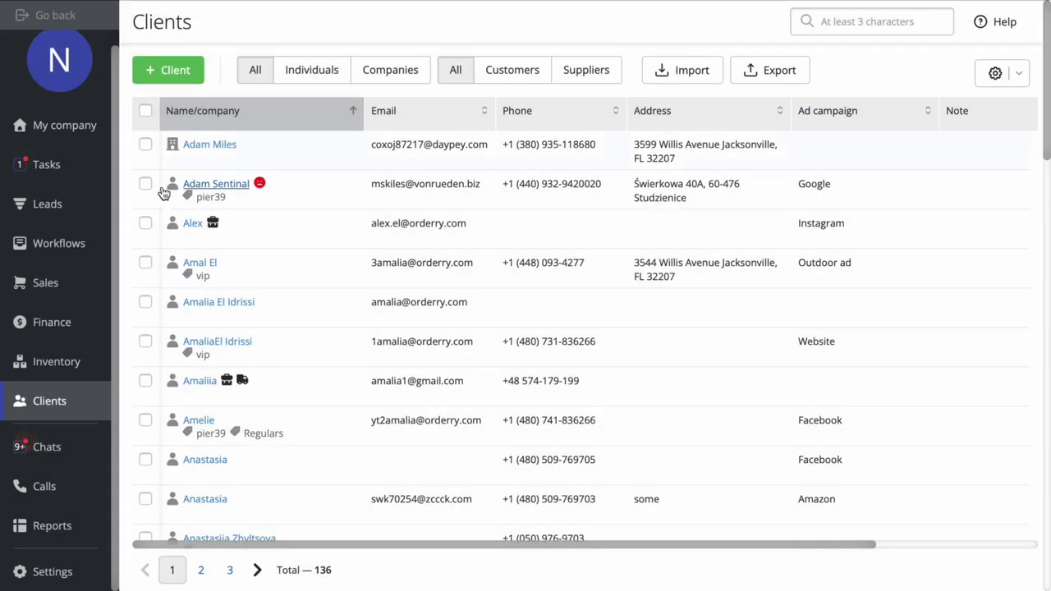
Review the first client's SMS history and open the third conversation in Chats.
click(202, 145)
click(683, 73)
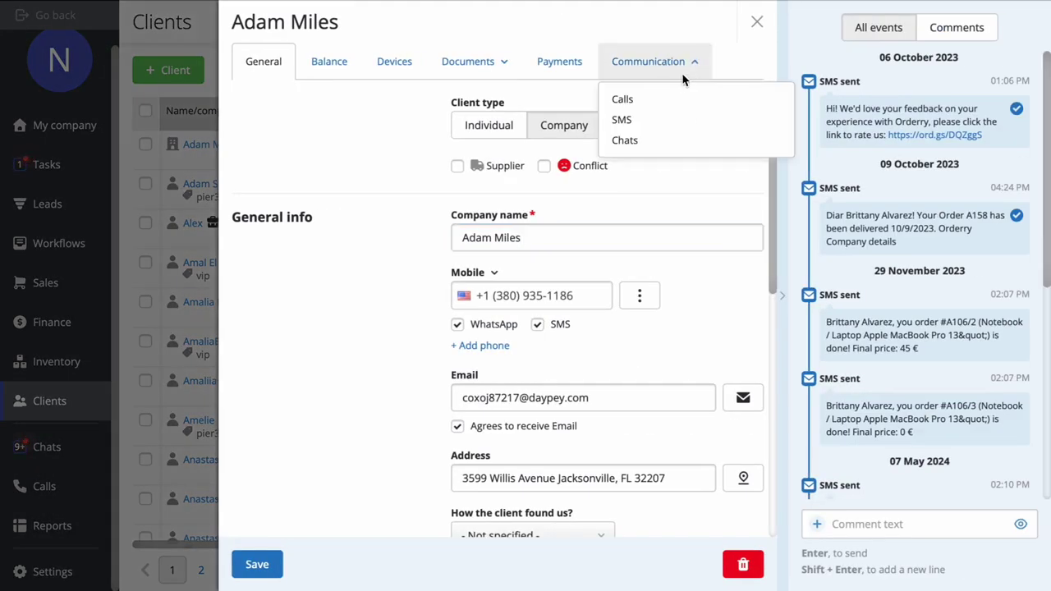
click(669, 121)
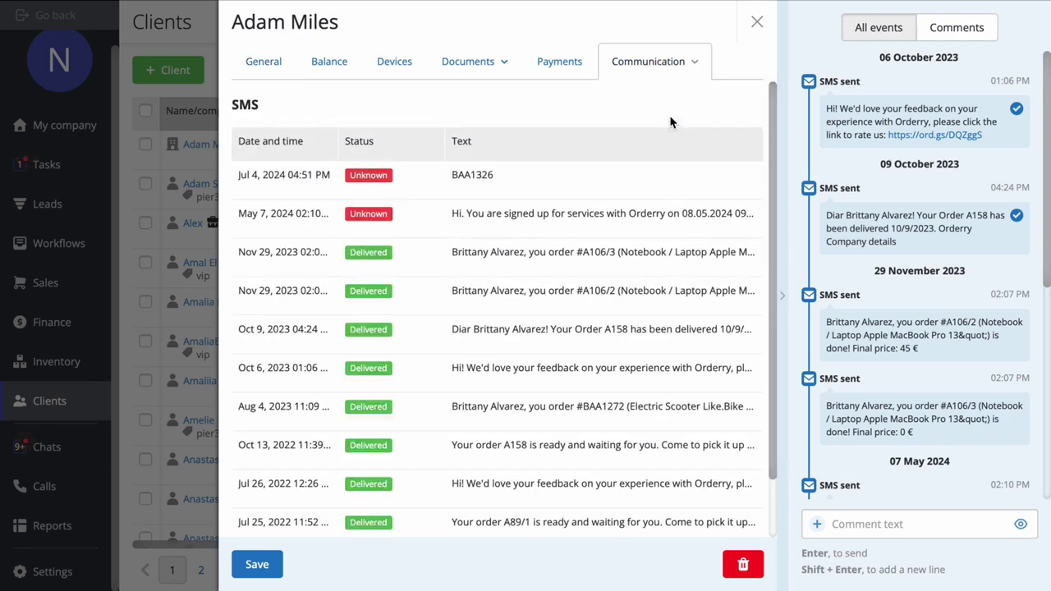
click(756, 22)
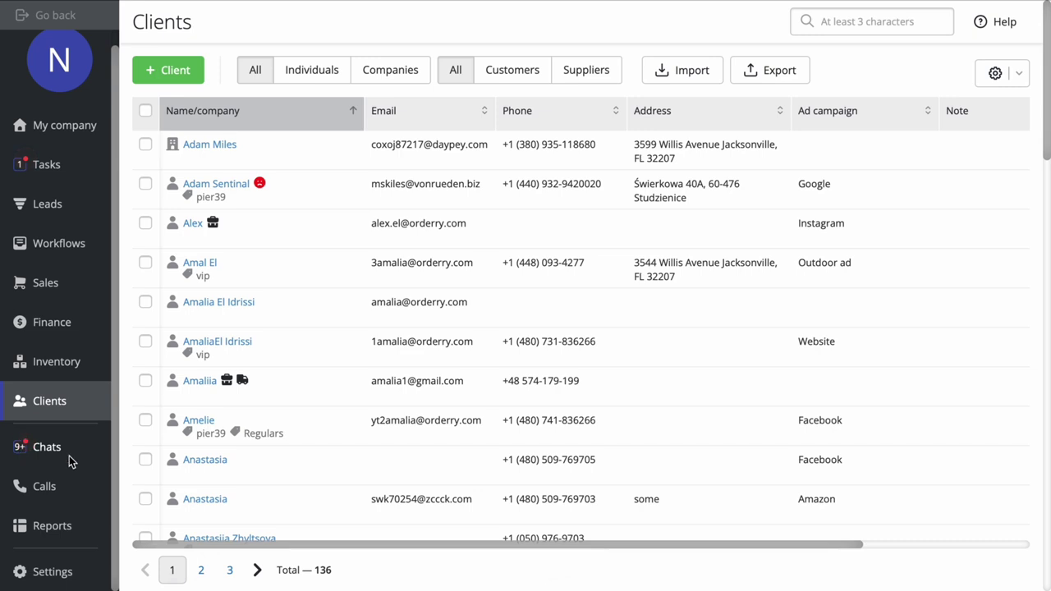
click(64, 456)
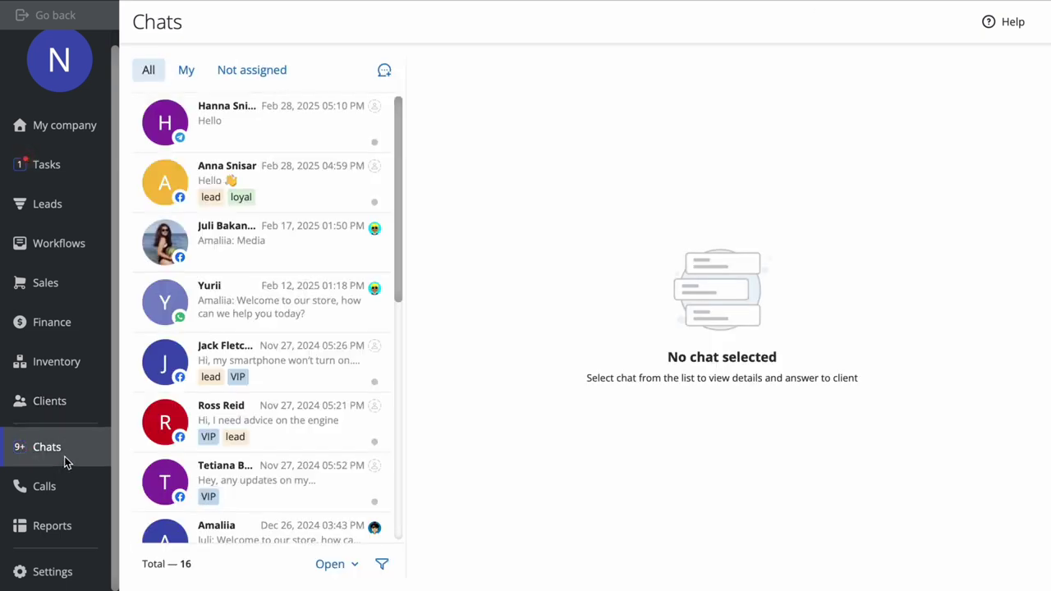
click(288, 237)
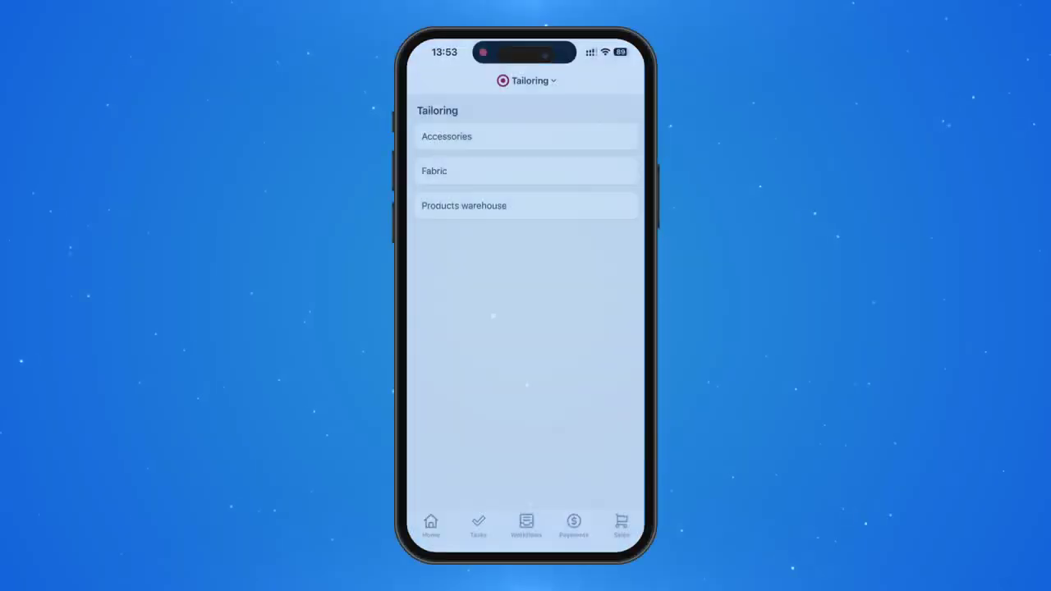
In the mobile app, look through the items stocked in the Tailoring Fabric warehouse and return to the home screen.
click(434, 171)
scroll(526, 328, down, 5)
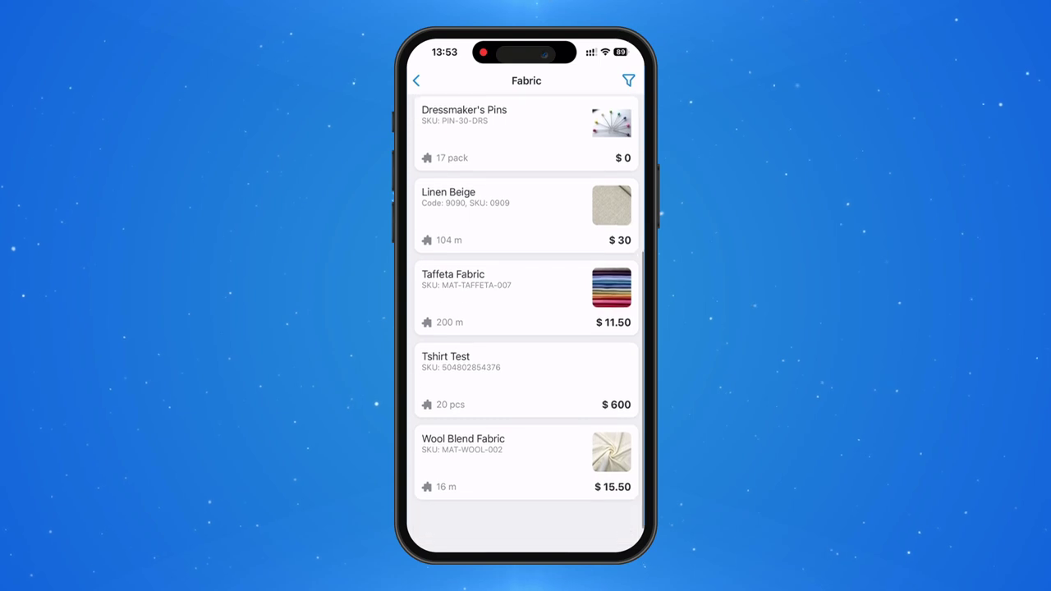
click(416, 80)
click(430, 525)
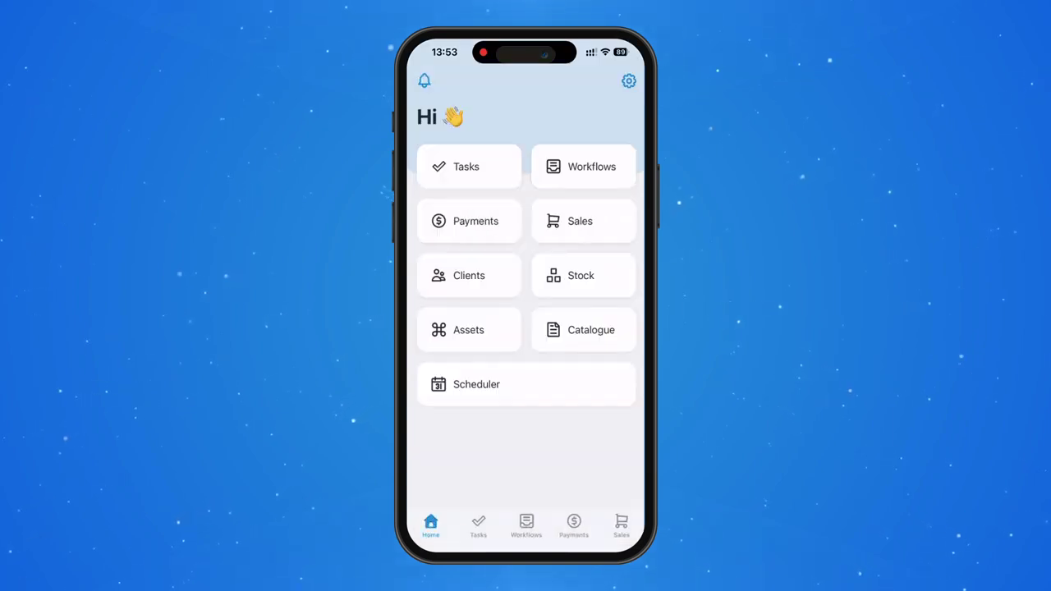
View the scheduler entries for March 11, 2025 and the balances of the company and location cashboxes.
click(476, 384)
click(493, 151)
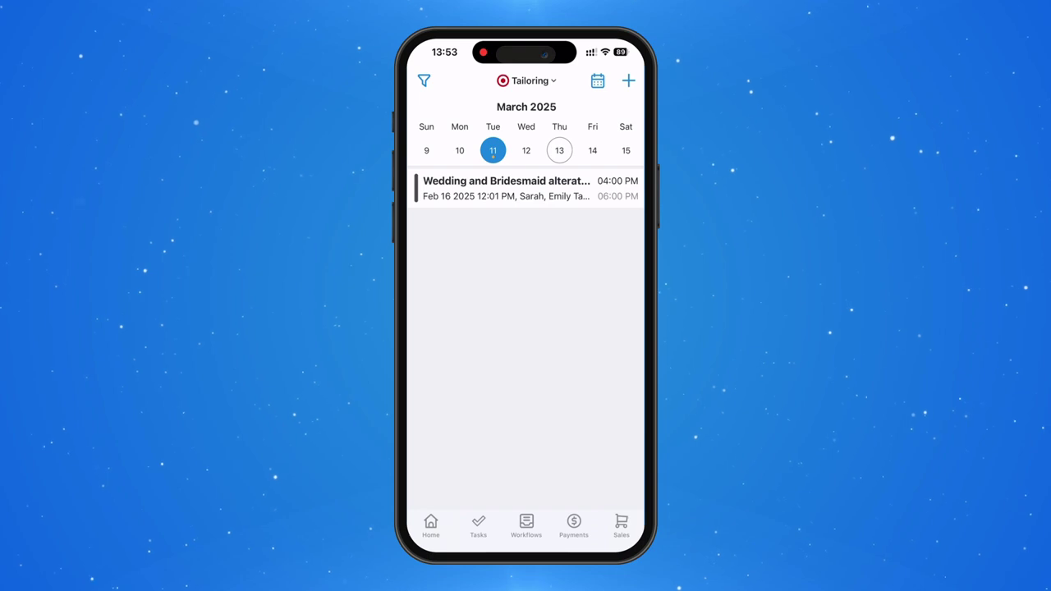
click(430, 525)
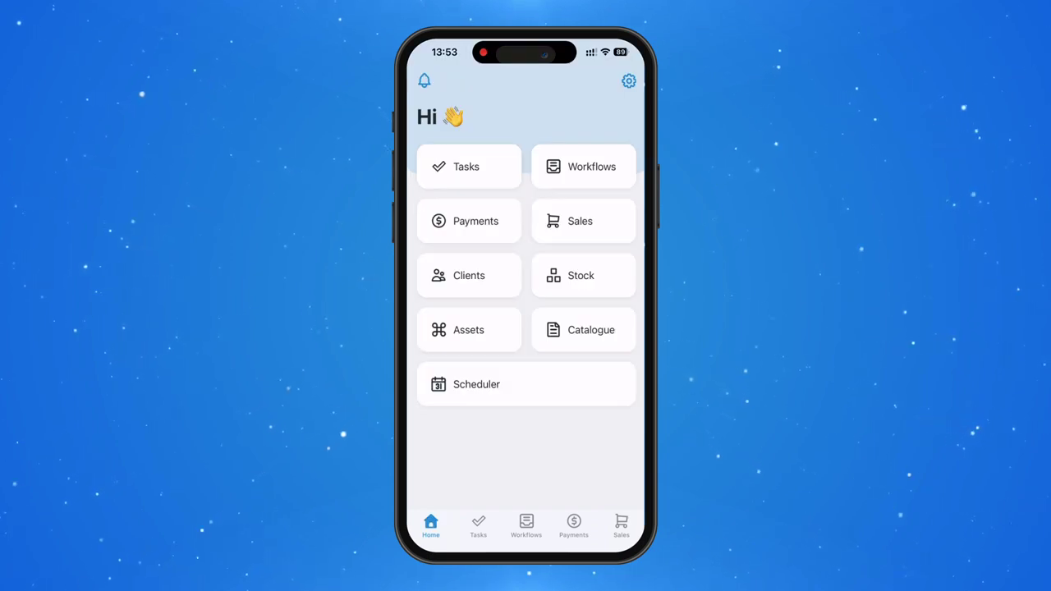
click(573, 525)
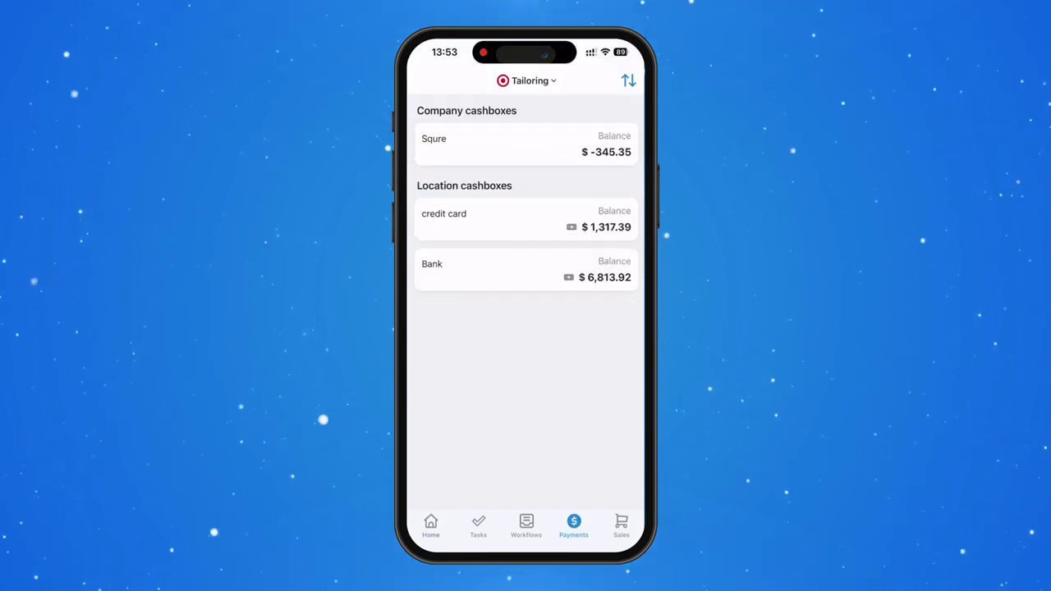
Browse the mobile client list and view one individual client's details.
click(430, 526)
click(469, 275)
scroll(526, 312, down, 5)
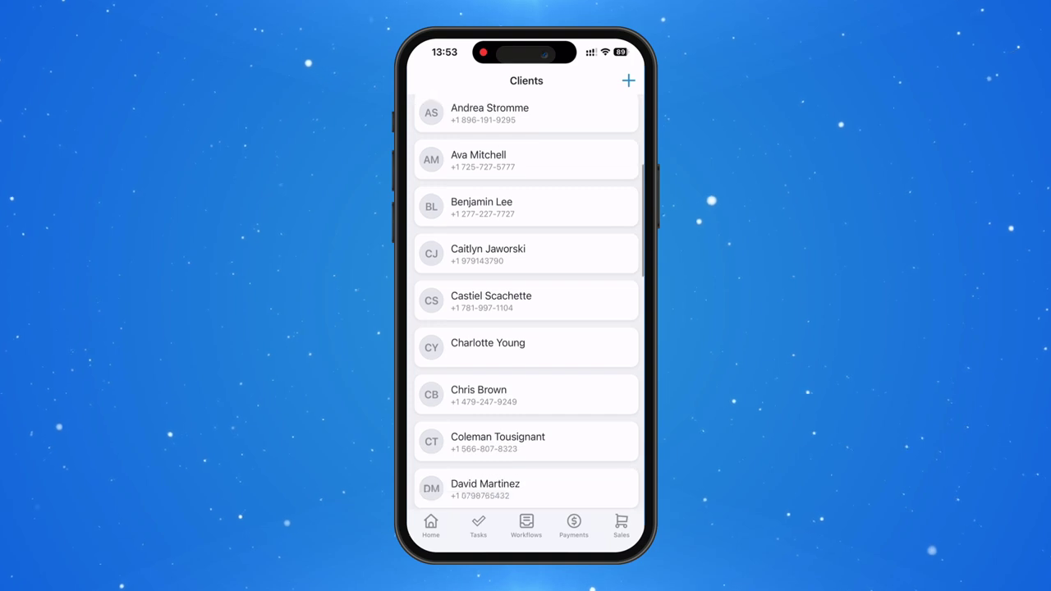
click(487, 191)
click(415, 79)
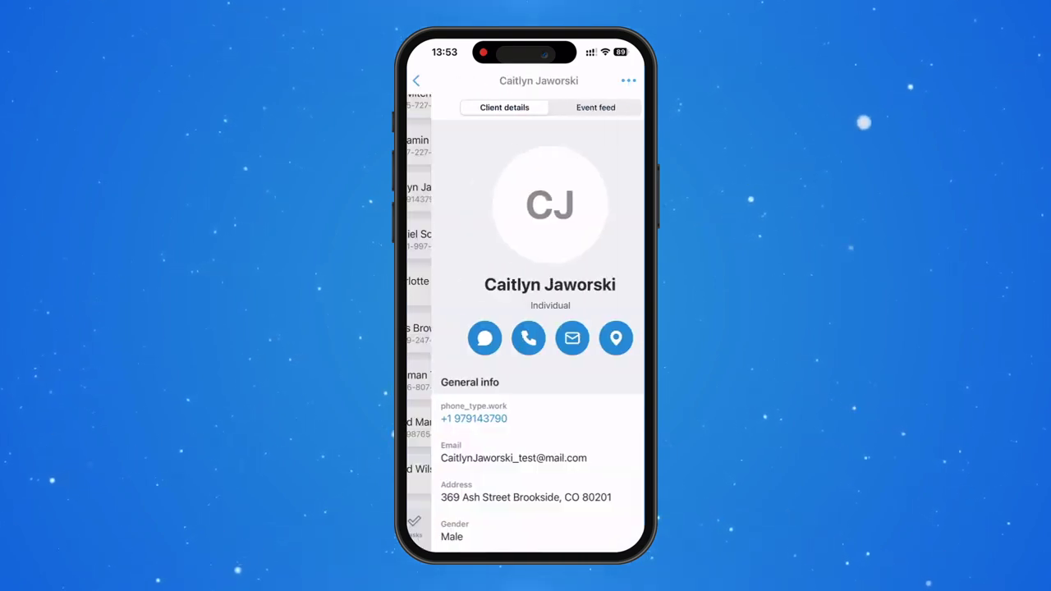
Open the In progress Wedding and Bridesmaid alterations order from 11 March and examine its status options, measurements and alterations.
click(430, 525)
click(581, 165)
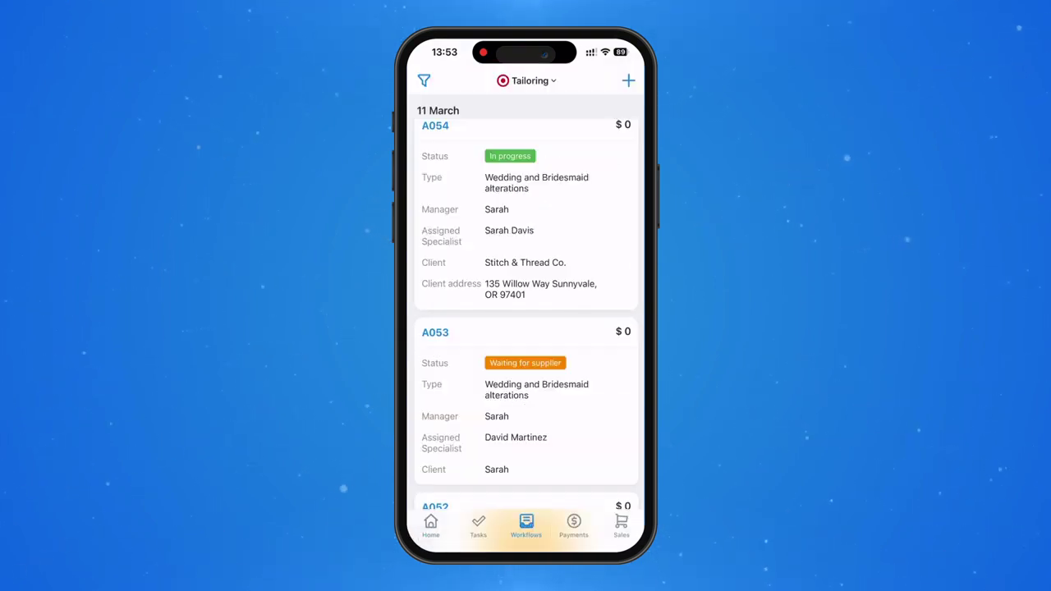
click(525, 205)
click(492, 246)
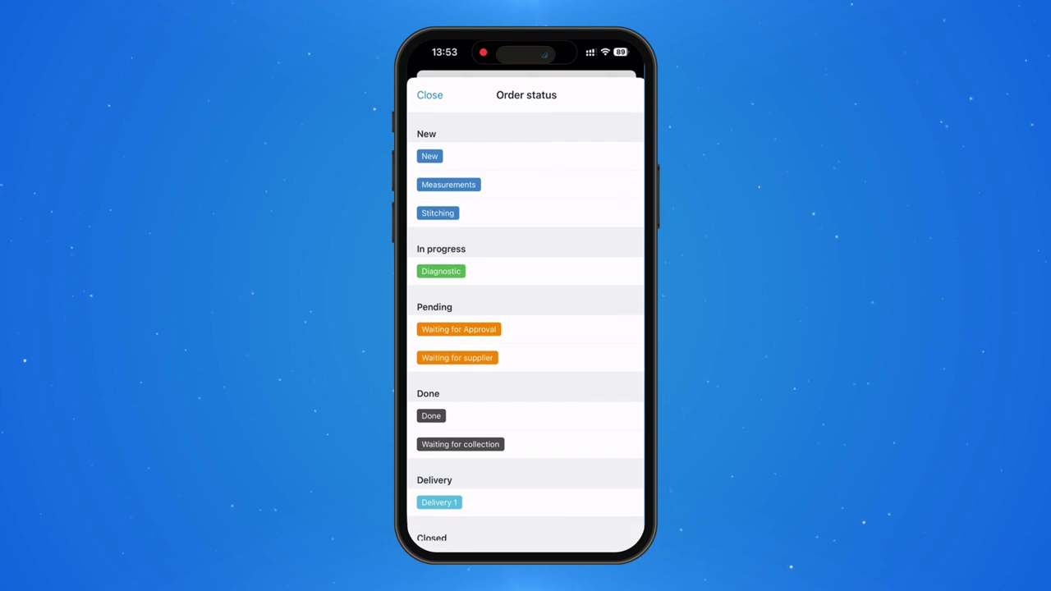
click(429, 94)
scroll(525, 329, down, 10)
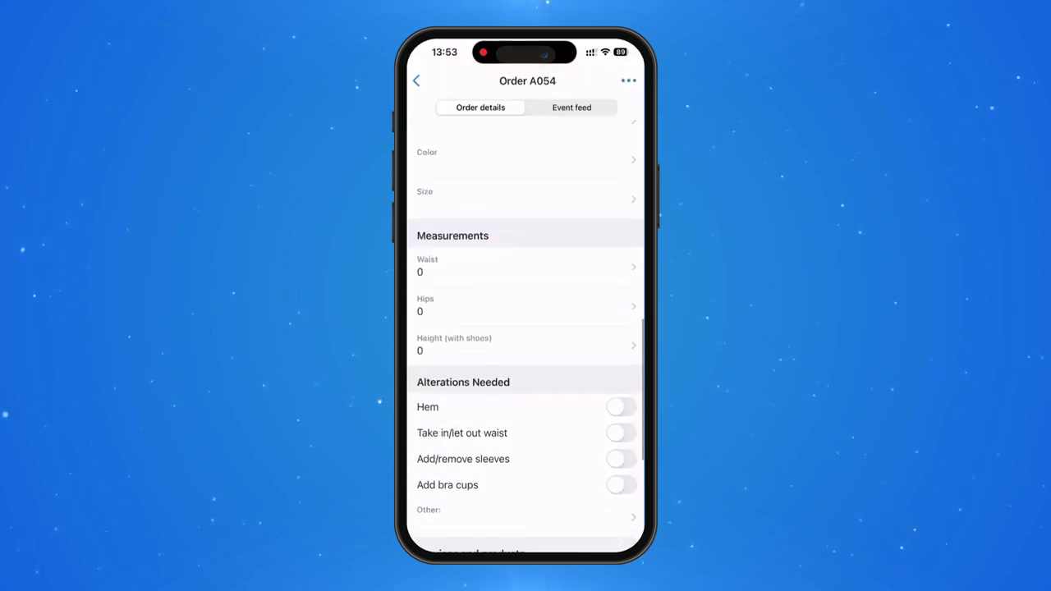
View the order's event feed and the available options for creating tasks and attaching photos or files.
click(571, 108)
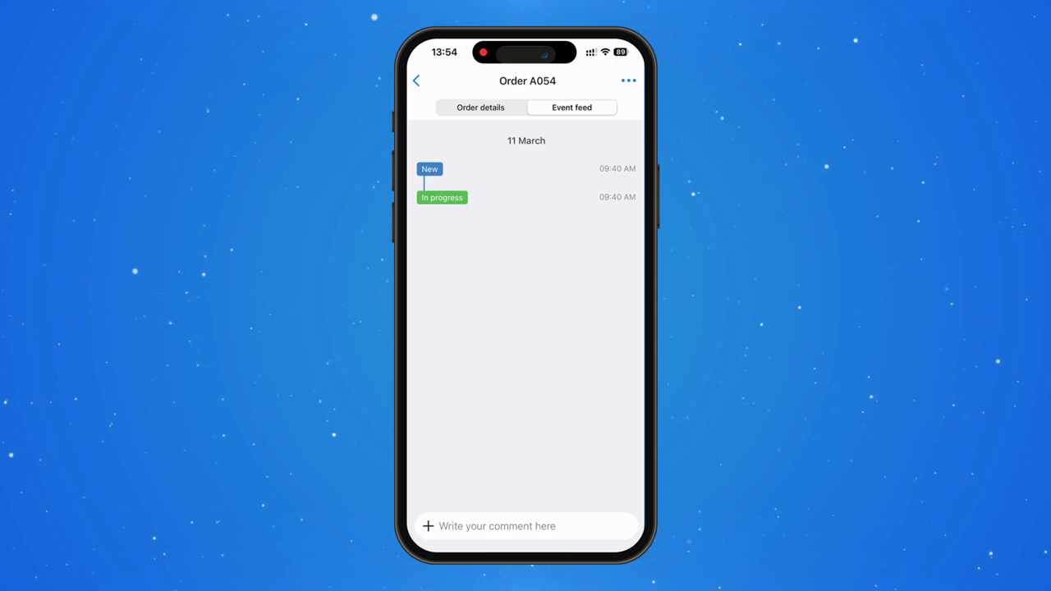
click(428, 526)
click(428, 526)
click(427, 526)
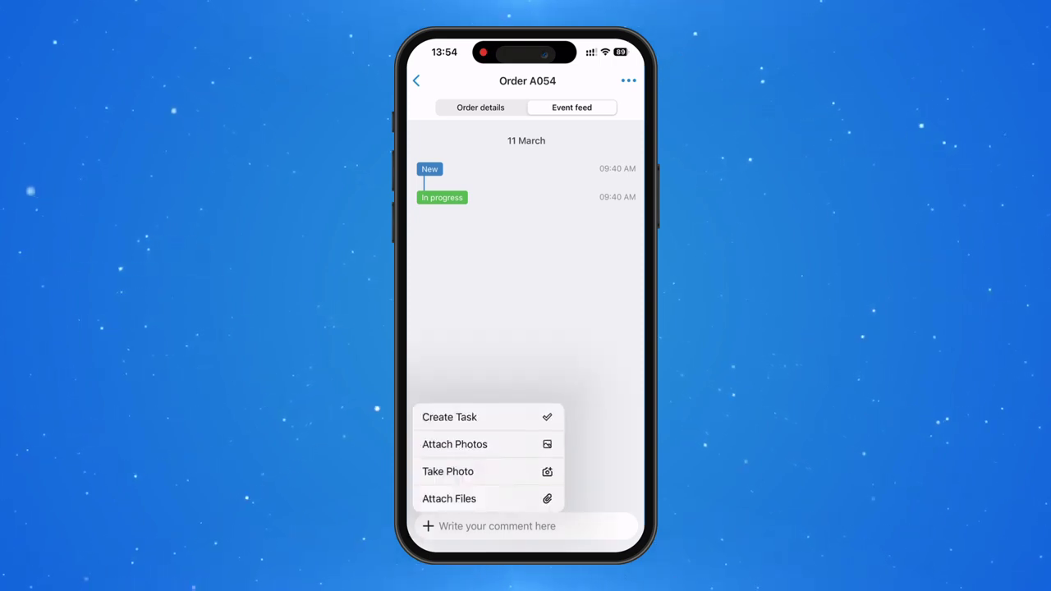
click(427, 526)
click(416, 80)
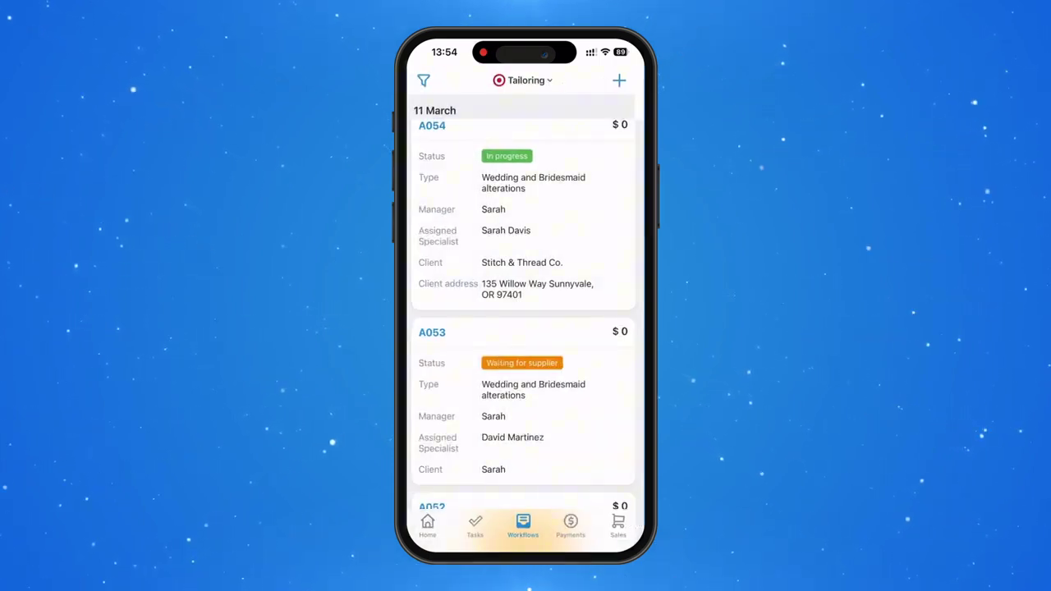
Reopen the In progress alterations order, view its extra actions, and bring up and cancel a call to the manager.
click(522, 205)
click(628, 81)
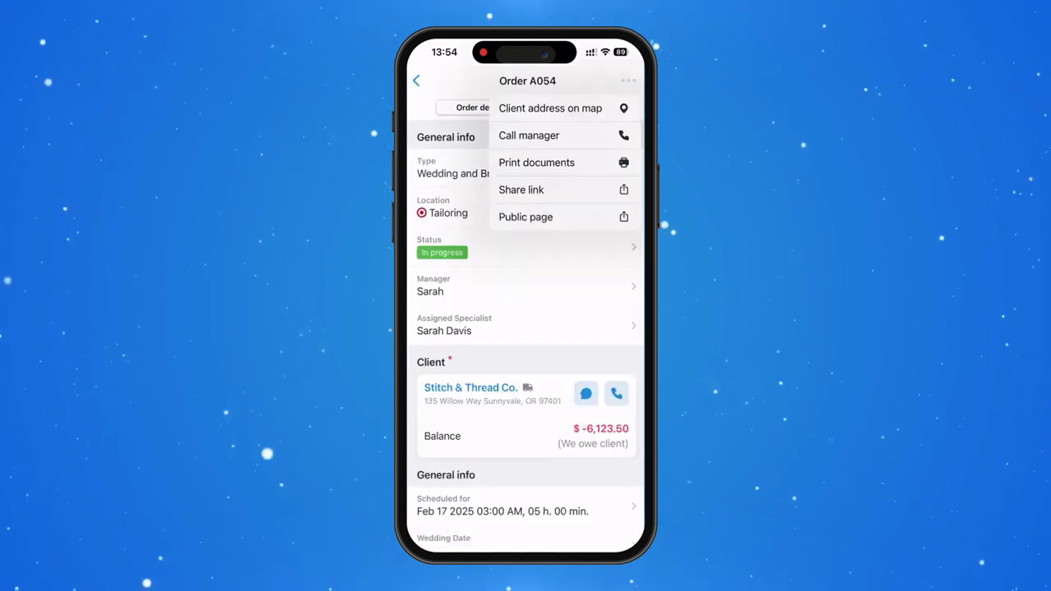
click(529, 136)
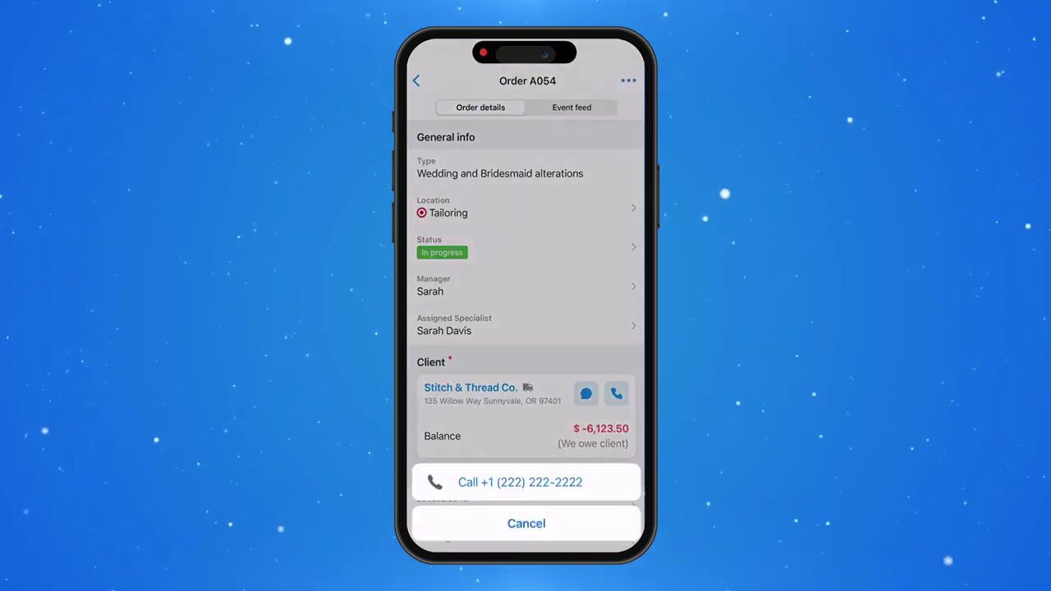
click(525, 521)
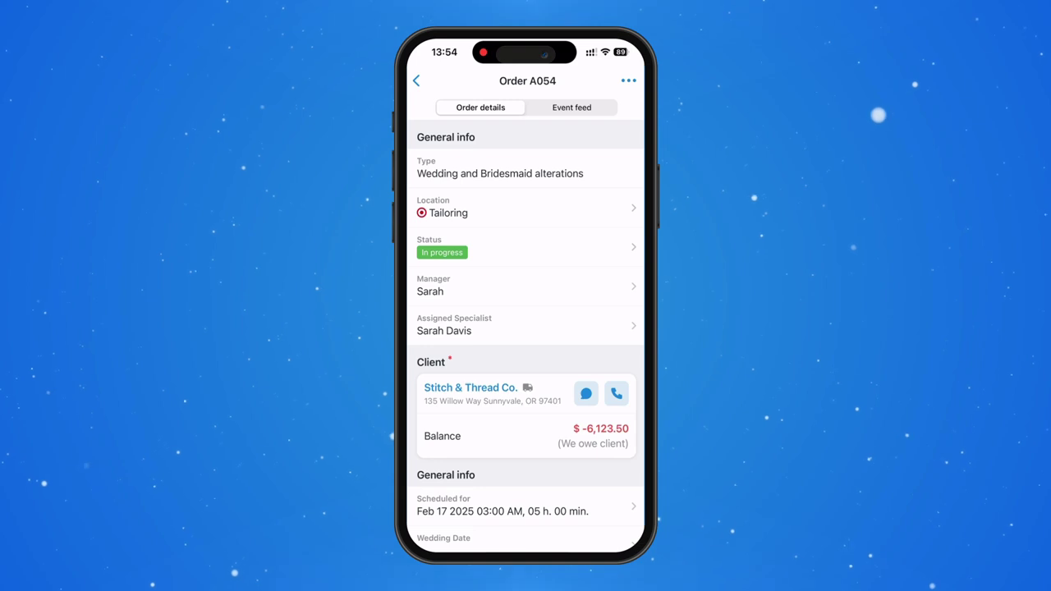
Leave the alterations order's details in the mobile app.
click(416, 81)
click(430, 525)
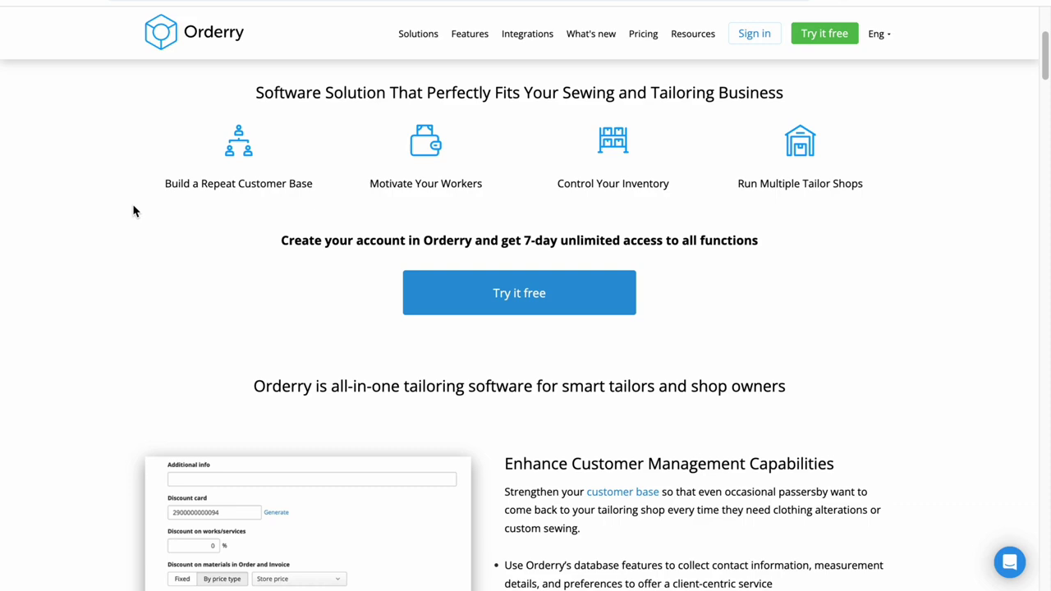
Switch to the Orderry website and examine the tailoring software page, from its customer and work order features through to the FAQ and Why Work With Us sections.
scroll(134, 212, down, 8)
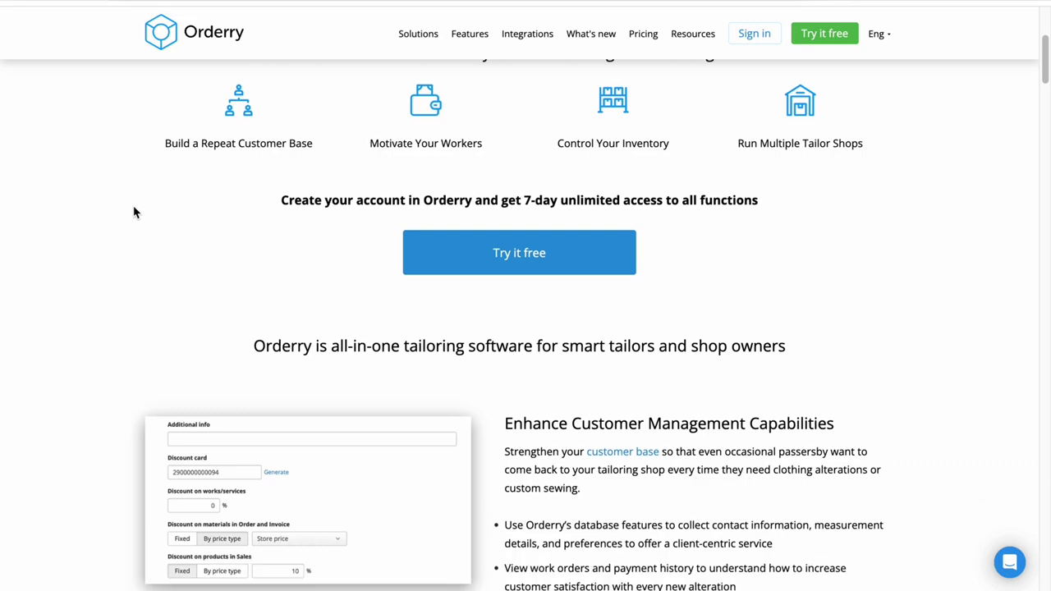
scroll(134, 211, down, 9)
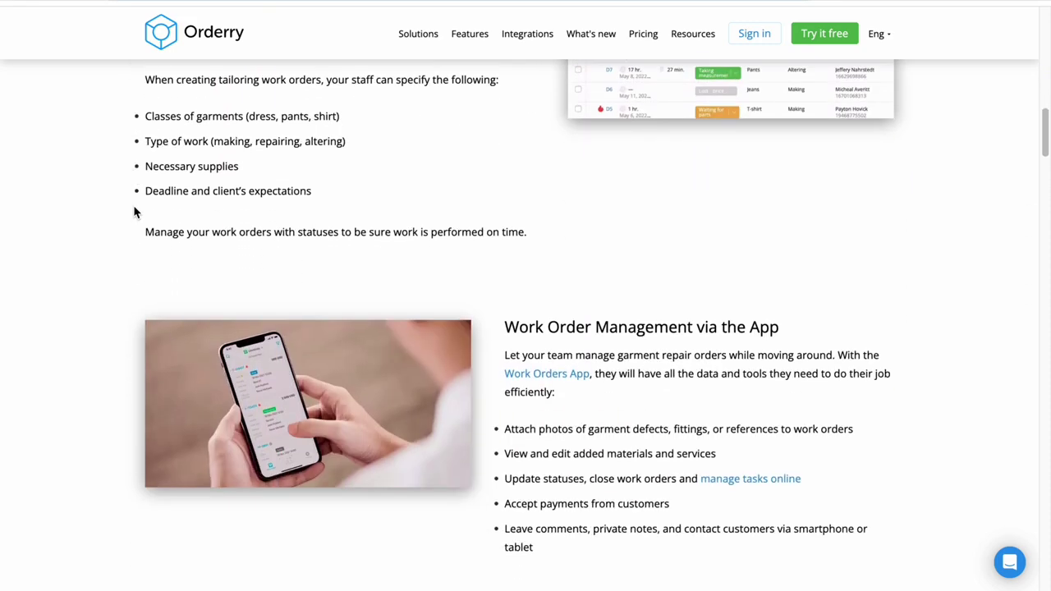
scroll(134, 212, down, 5)
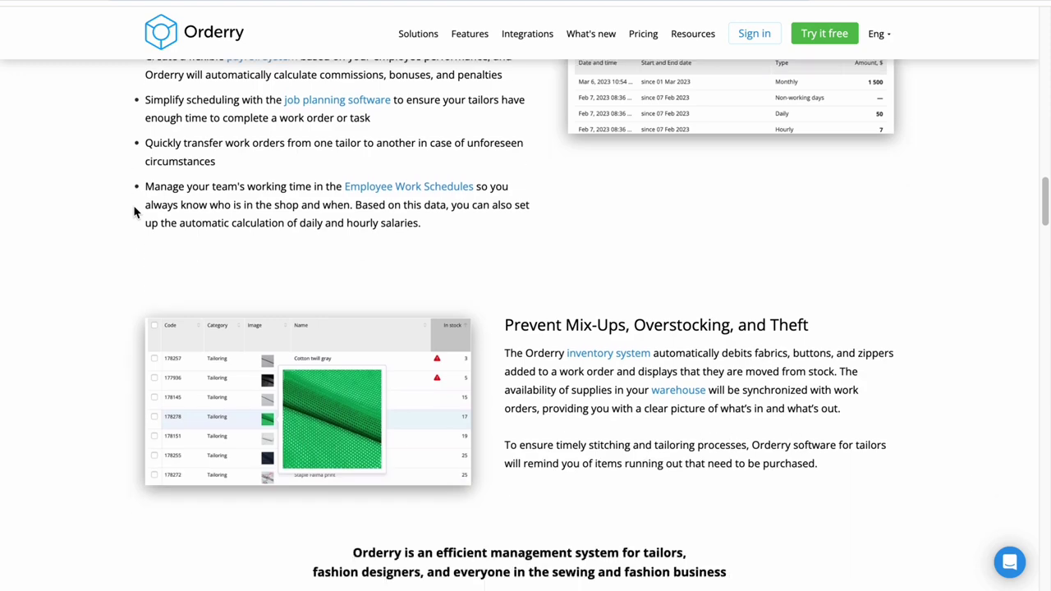
scroll(133, 212, down, 2)
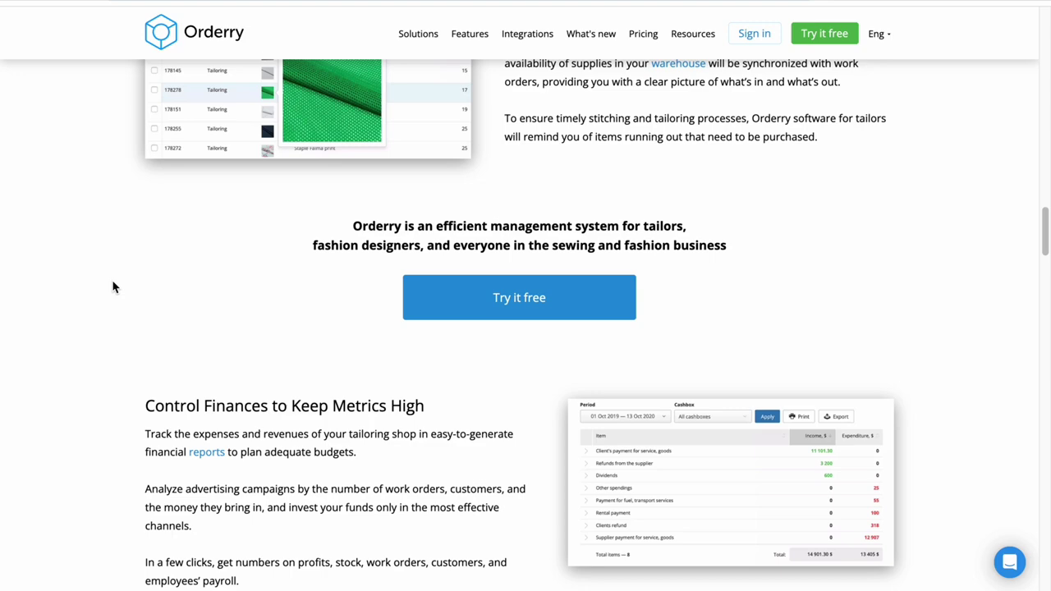
scroll(113, 286, down, 5)
scroll(113, 287, down, 6)
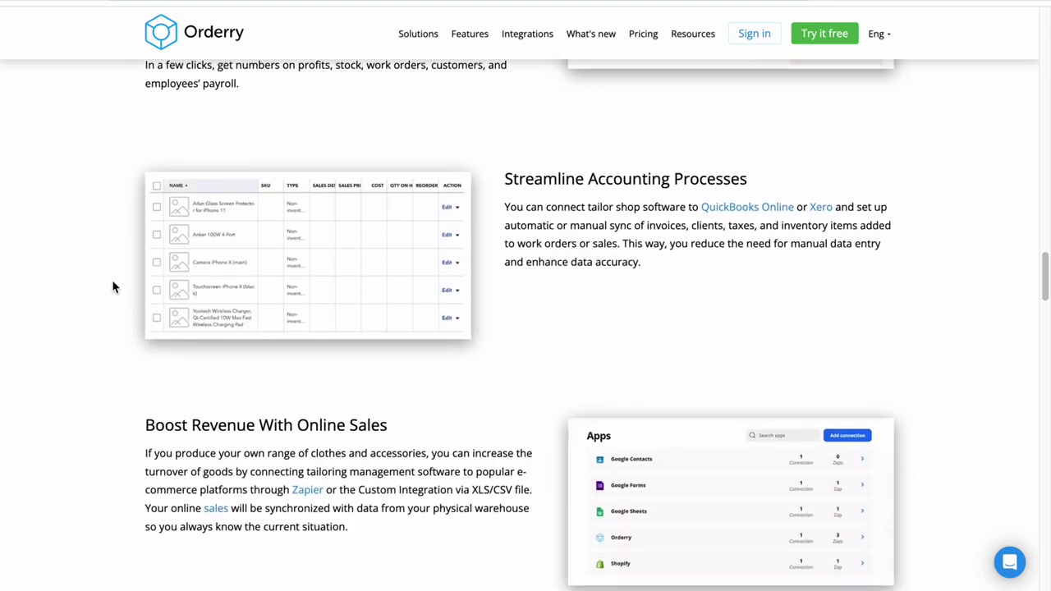
scroll(113, 287, down, 6)
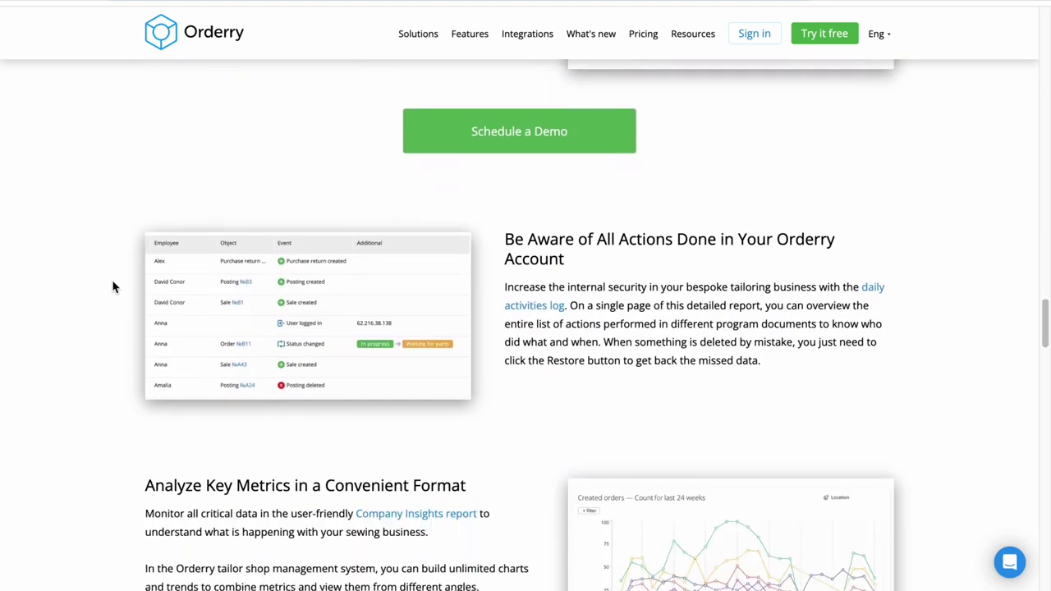
scroll(113, 287, down, 5)
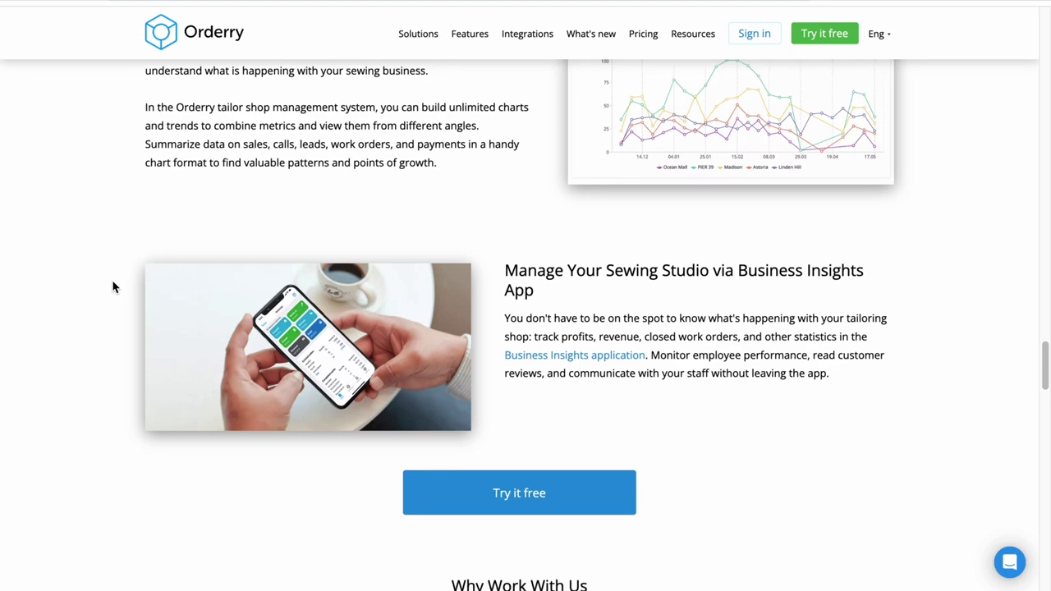
scroll(113, 286, down, 4)
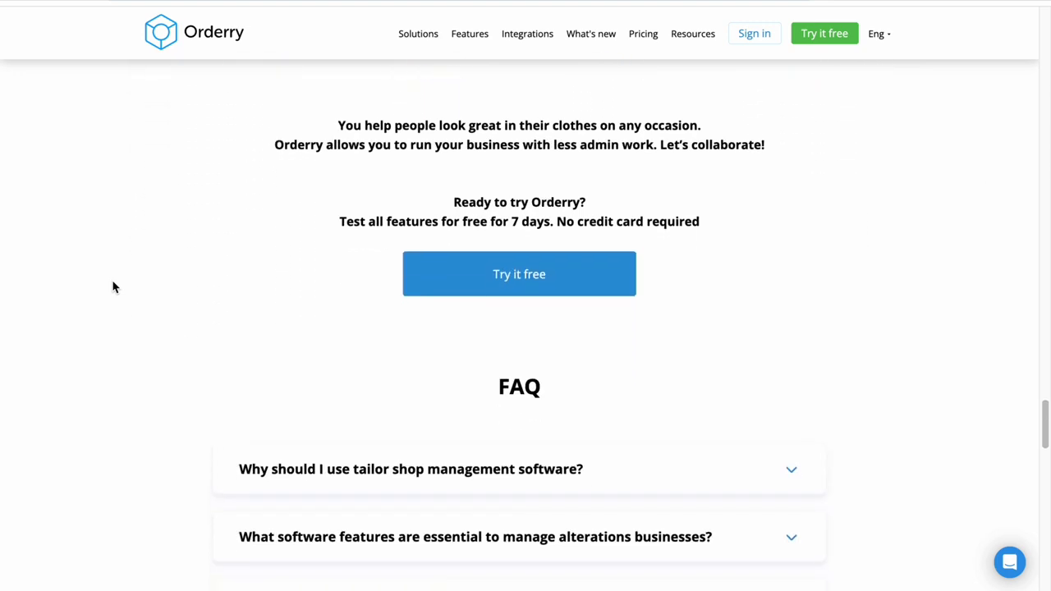
scroll(114, 287, up, 2)
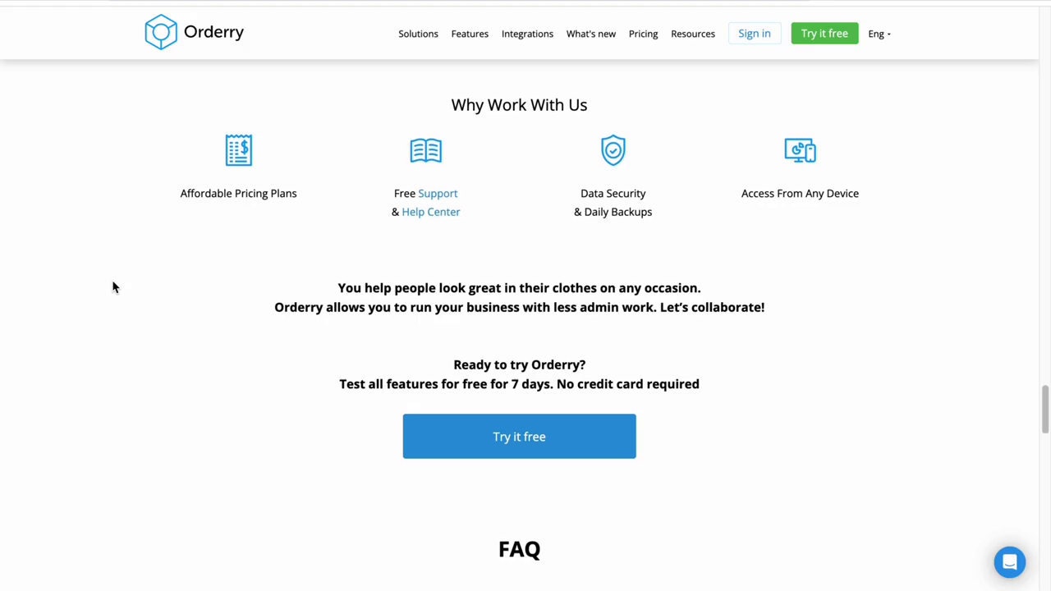